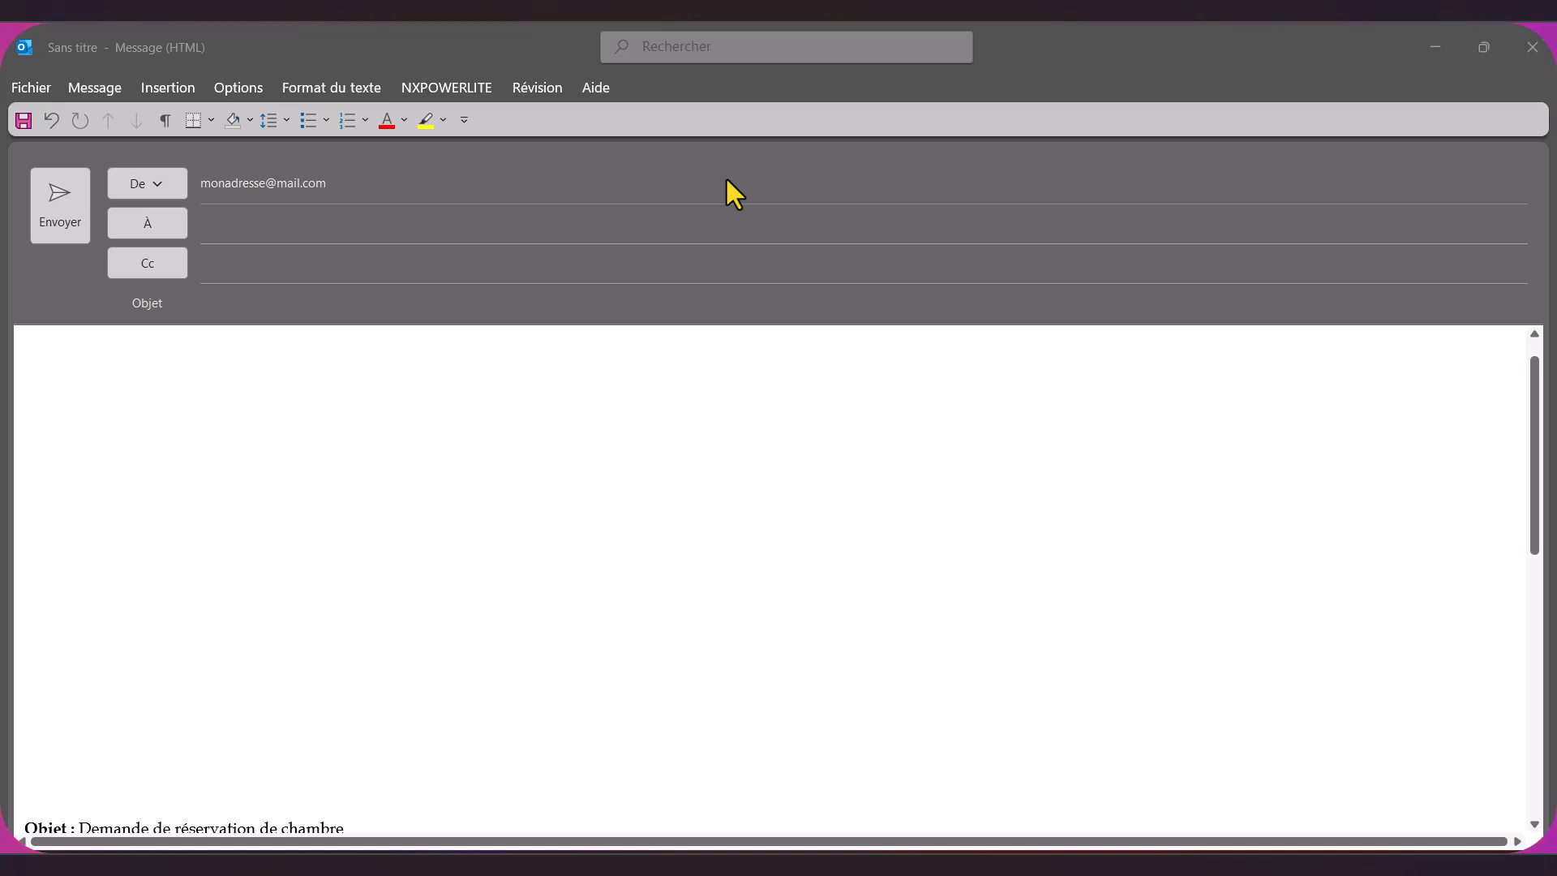
Show the paragraph marks in the message body and delete the surplus empty lines above the "Objet : Demande de réservation de chambre" line.
click(163, 124)
click(163, 122)
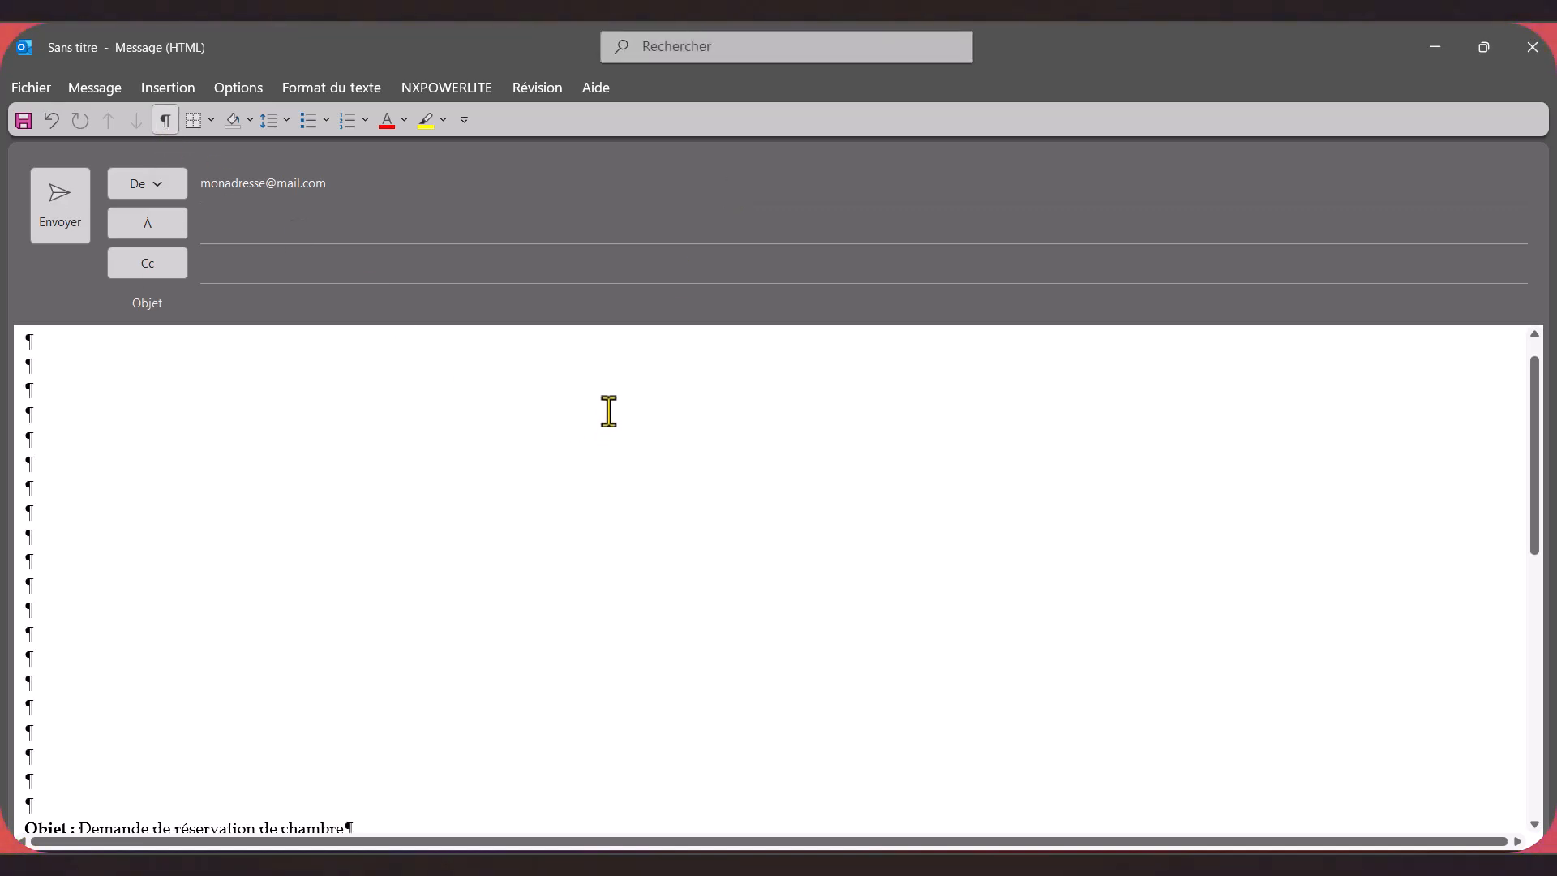
drag(61, 763, 149, 257)
key(Delete)
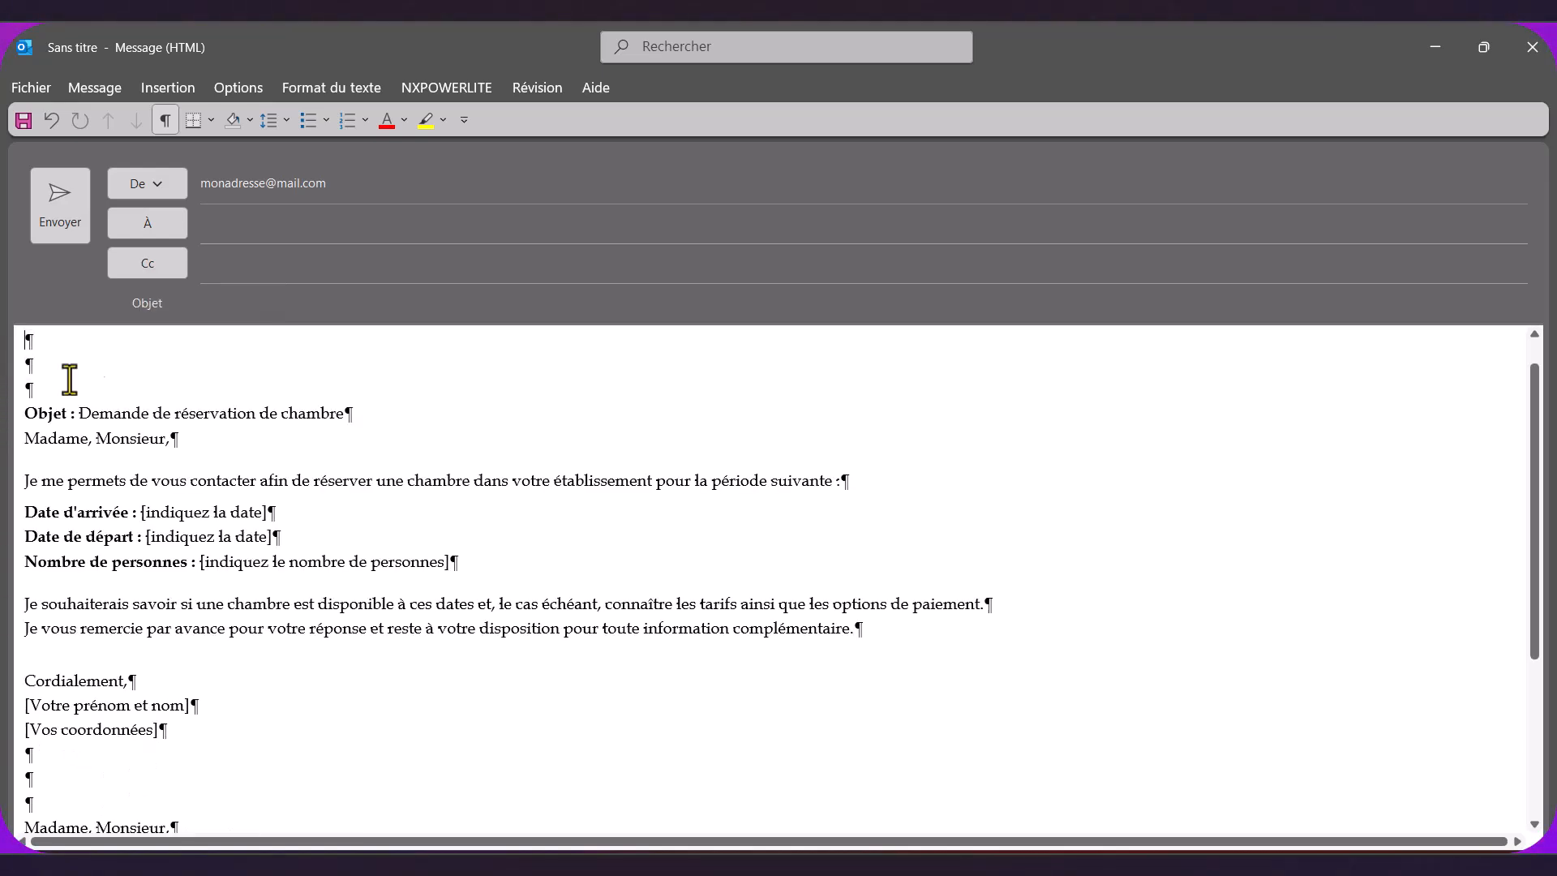
drag(59, 392, 24, 347)
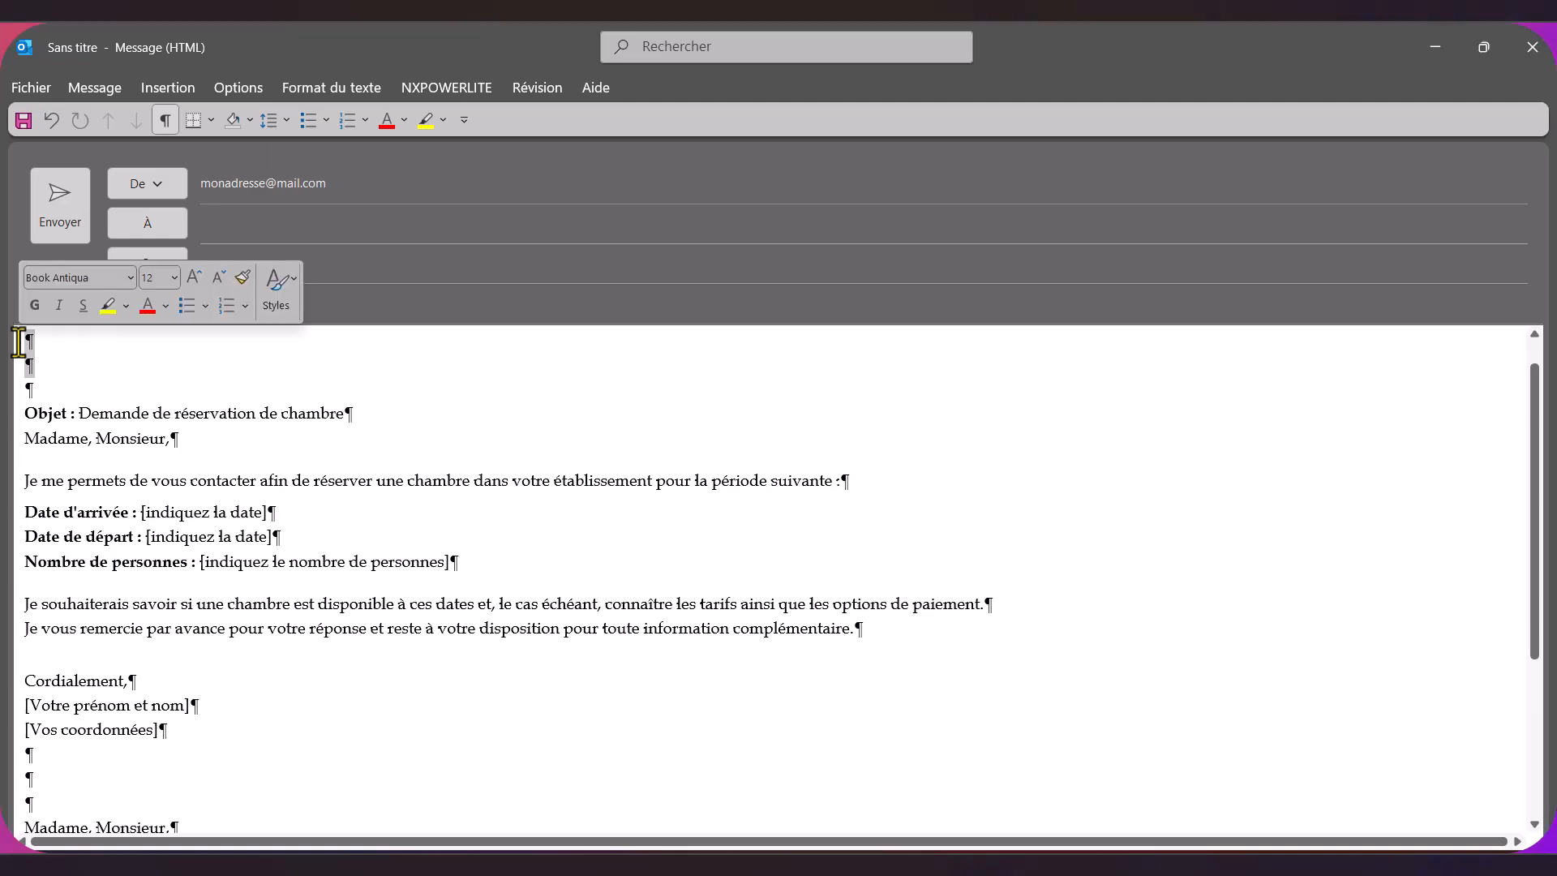
key(Delete)
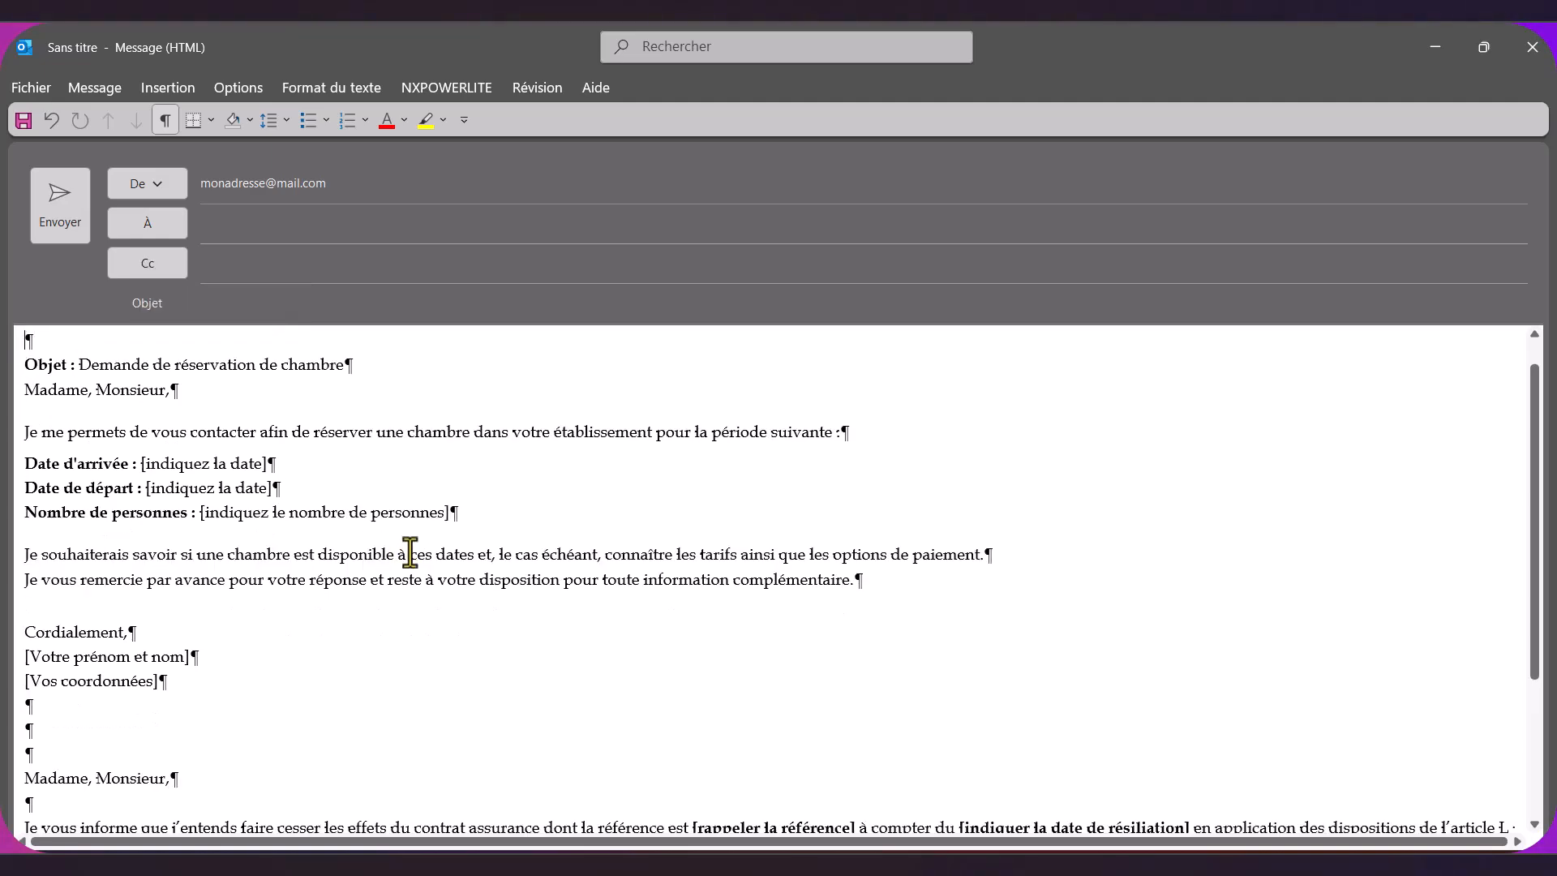
Examine the room reservation request and the insurance cancellation text in the message body.
scroll(410, 553, down, 3)
scroll(416, 535, up, 3)
drag(24, 392, 1013, 687)
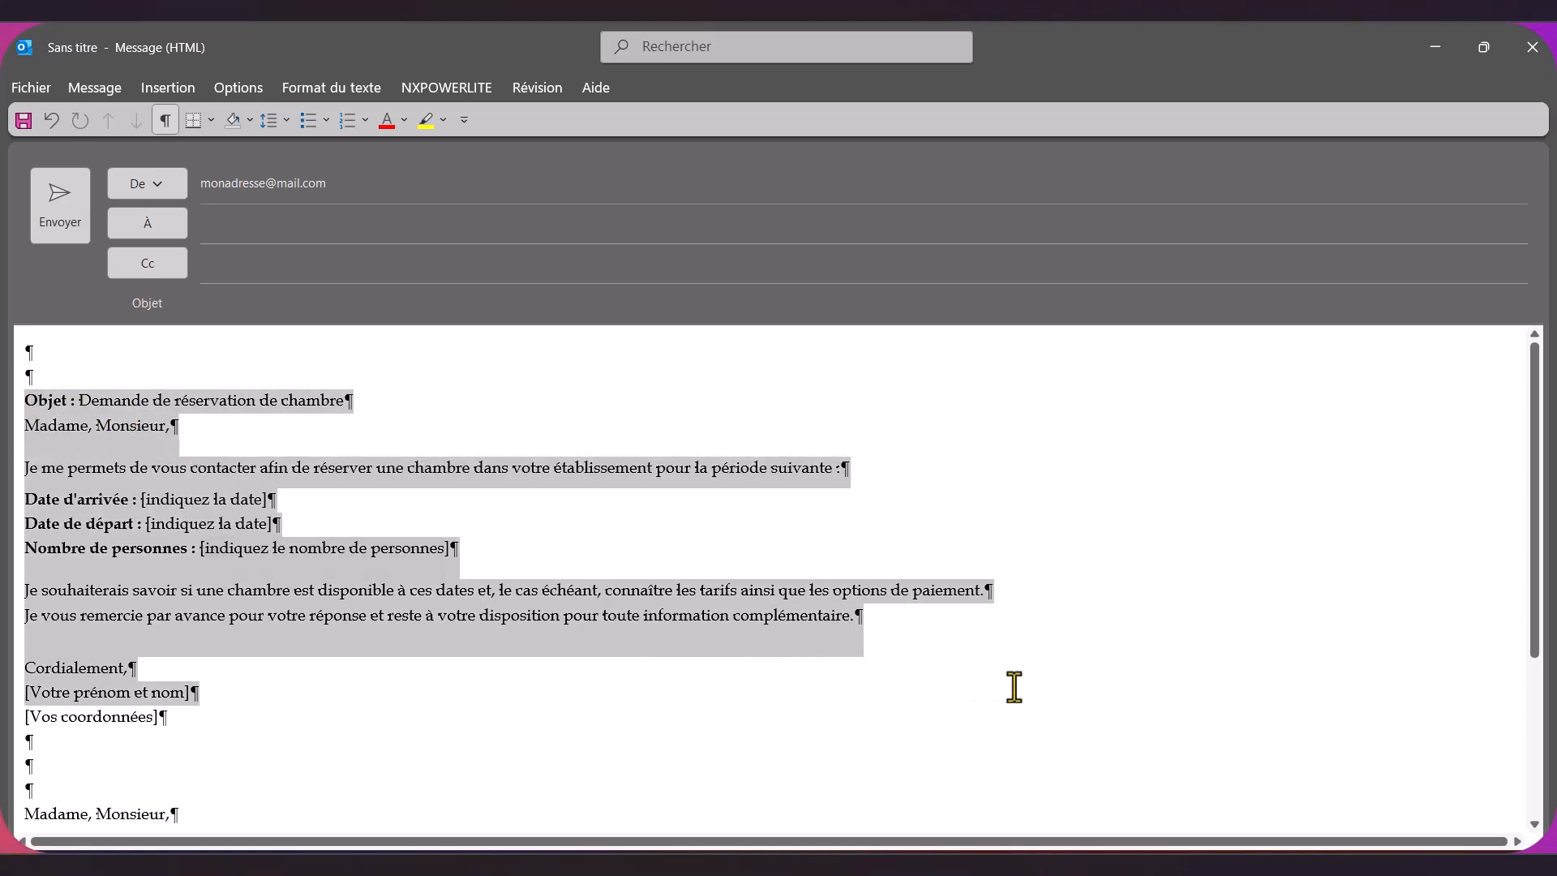
click(795, 612)
scroll(792, 580, down, 3)
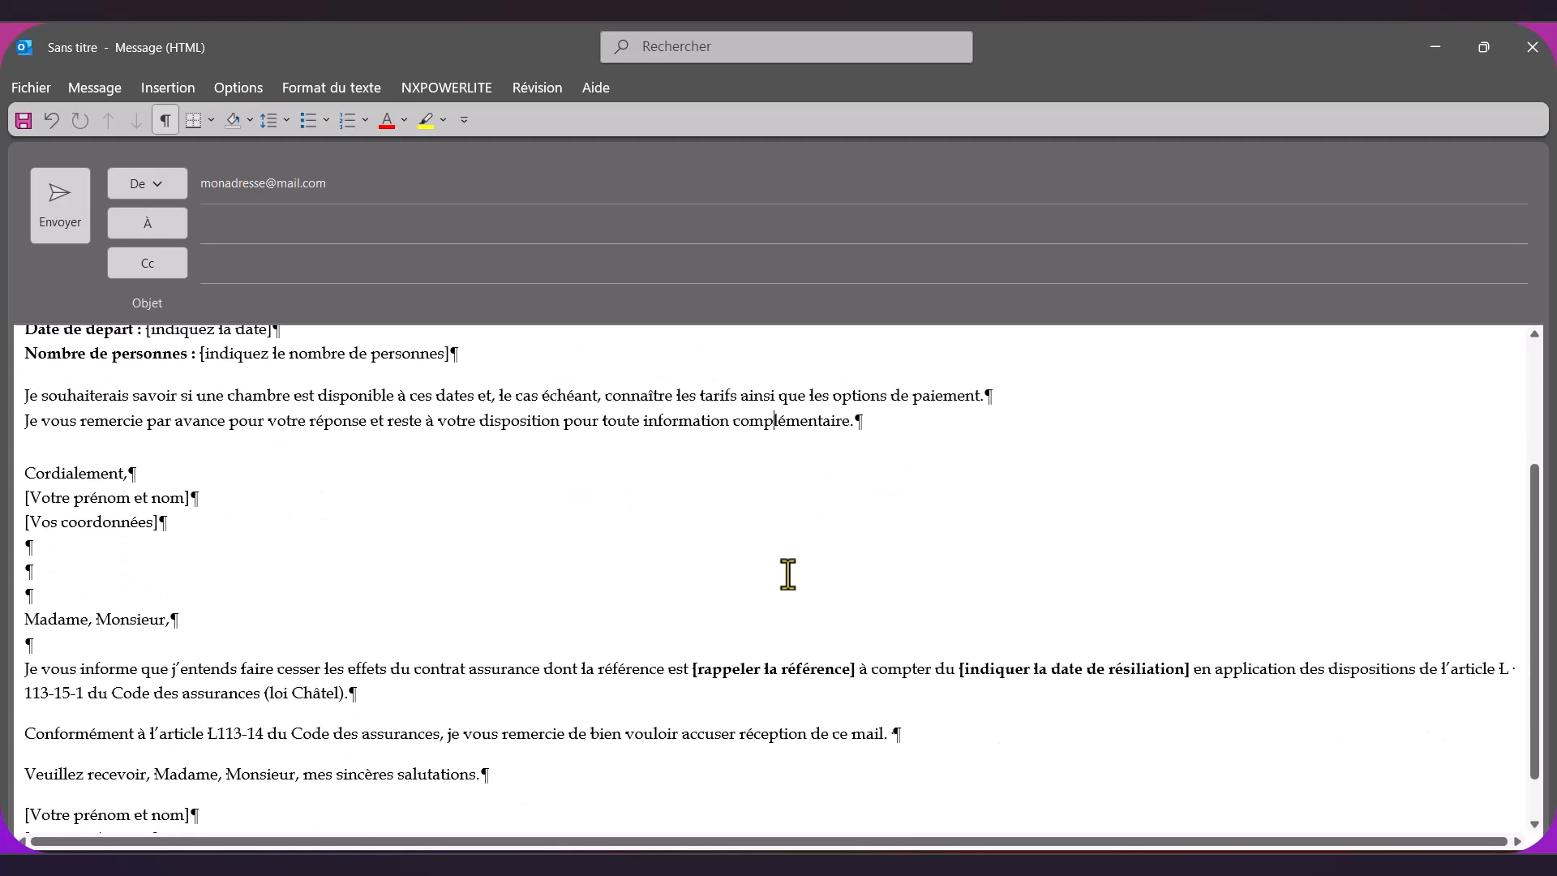
scroll(792, 572, down, 1)
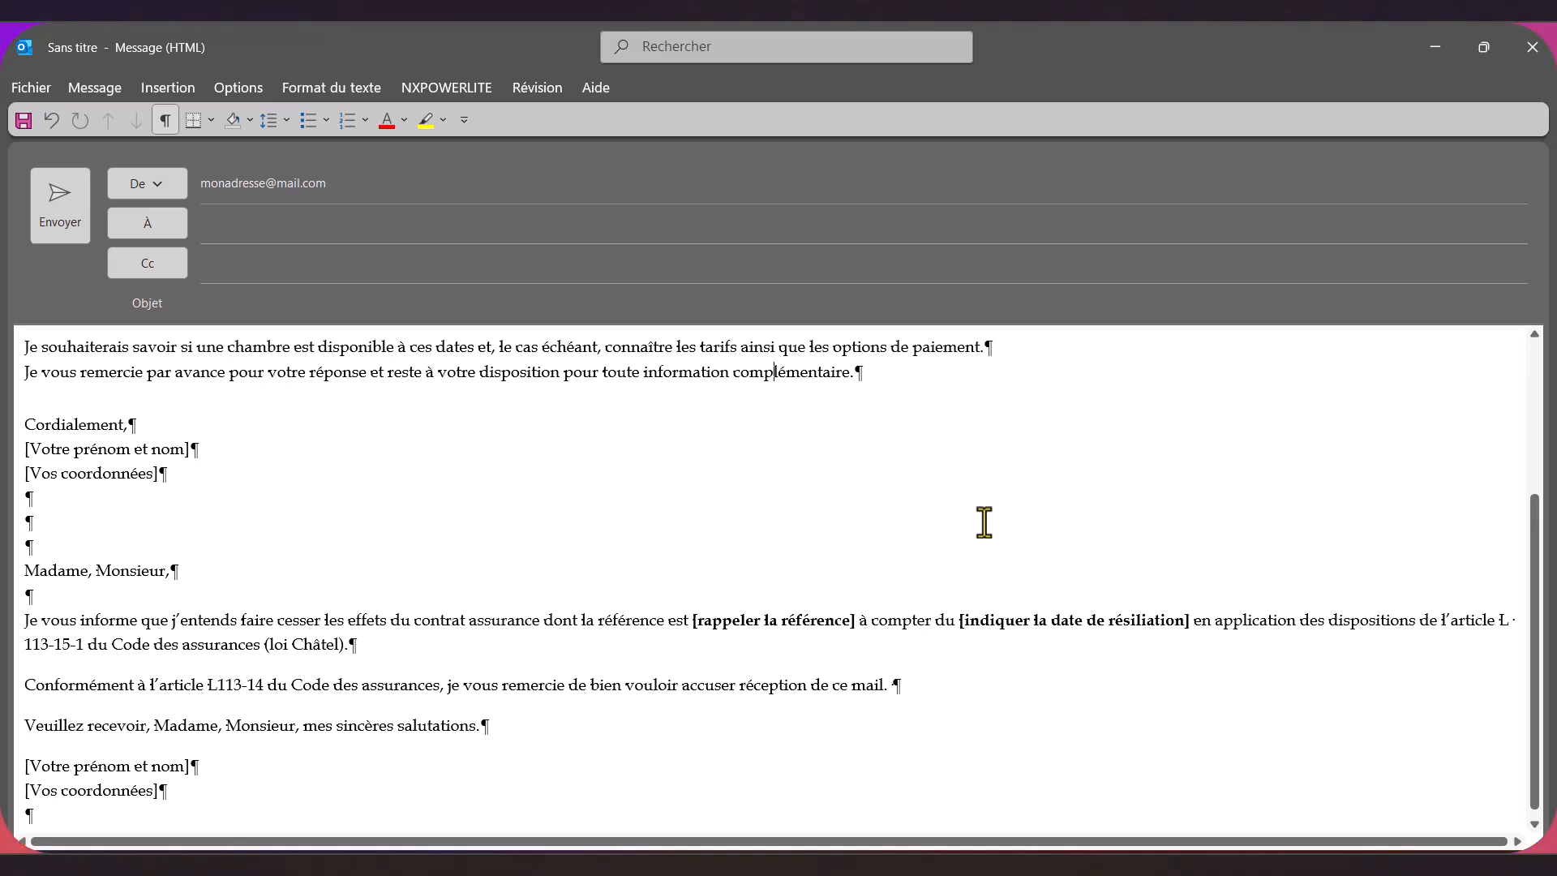
scroll(811, 511, down, 1)
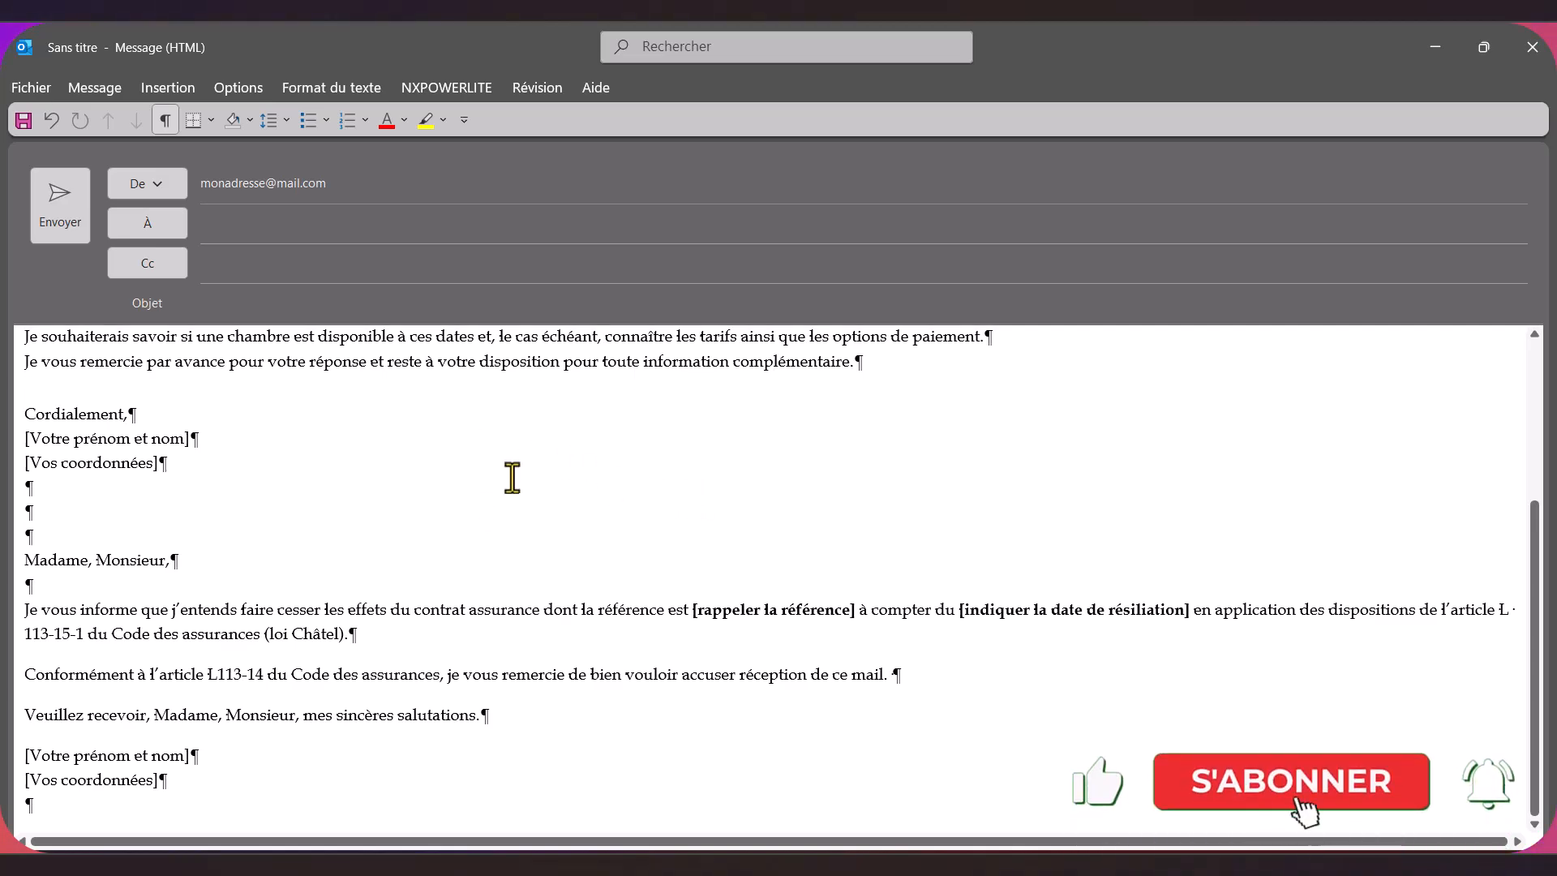
scroll(421, 489, up, 3)
scroll(434, 494, up, 1)
drag(25, 391, 931, 623)
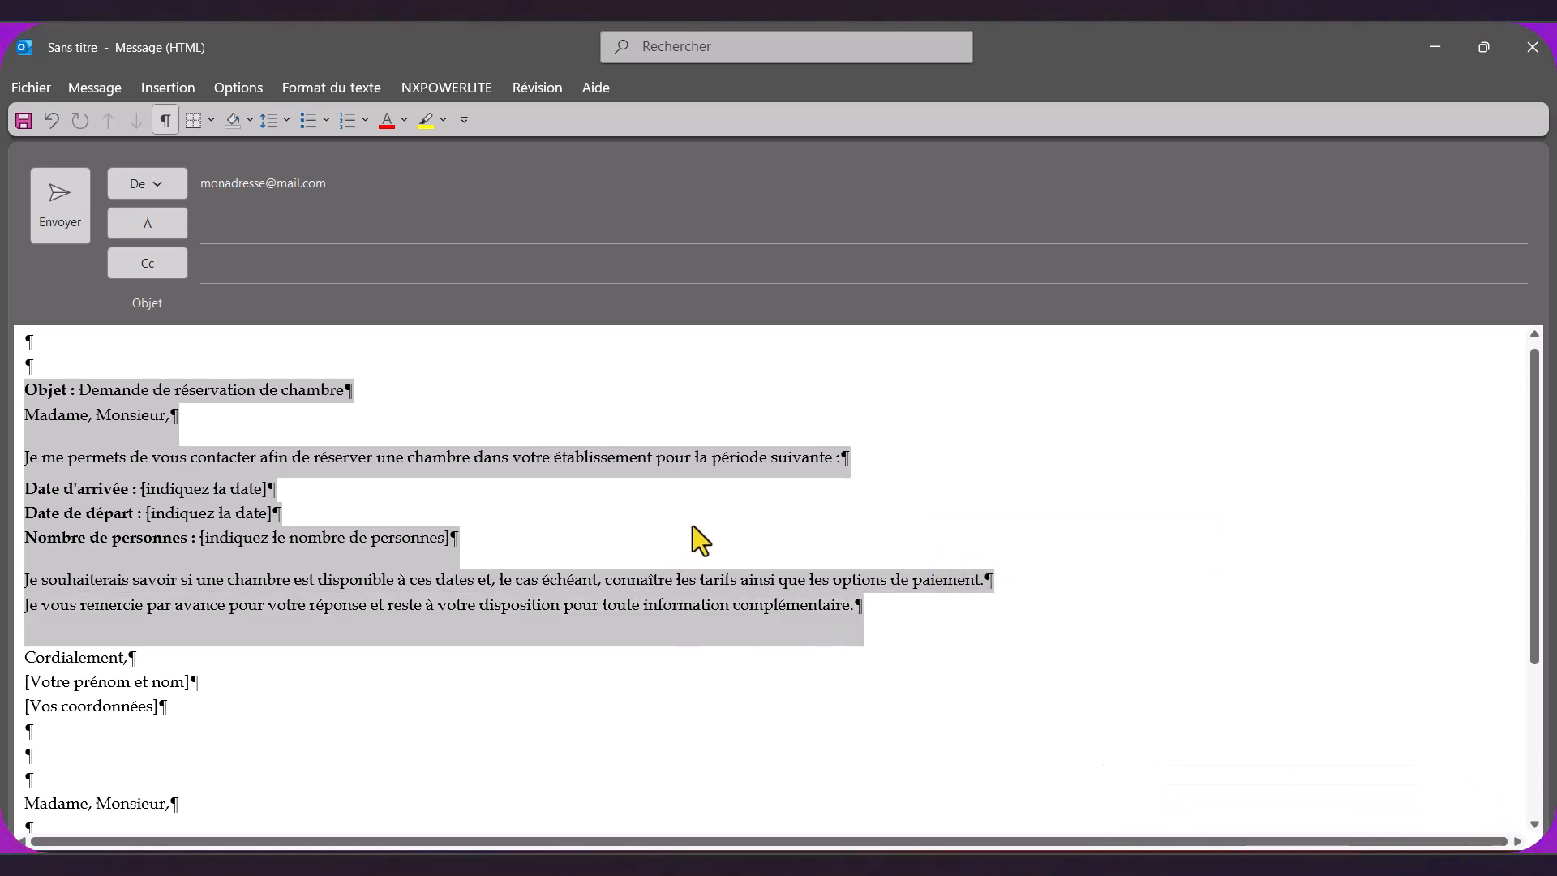
click(26, 384)
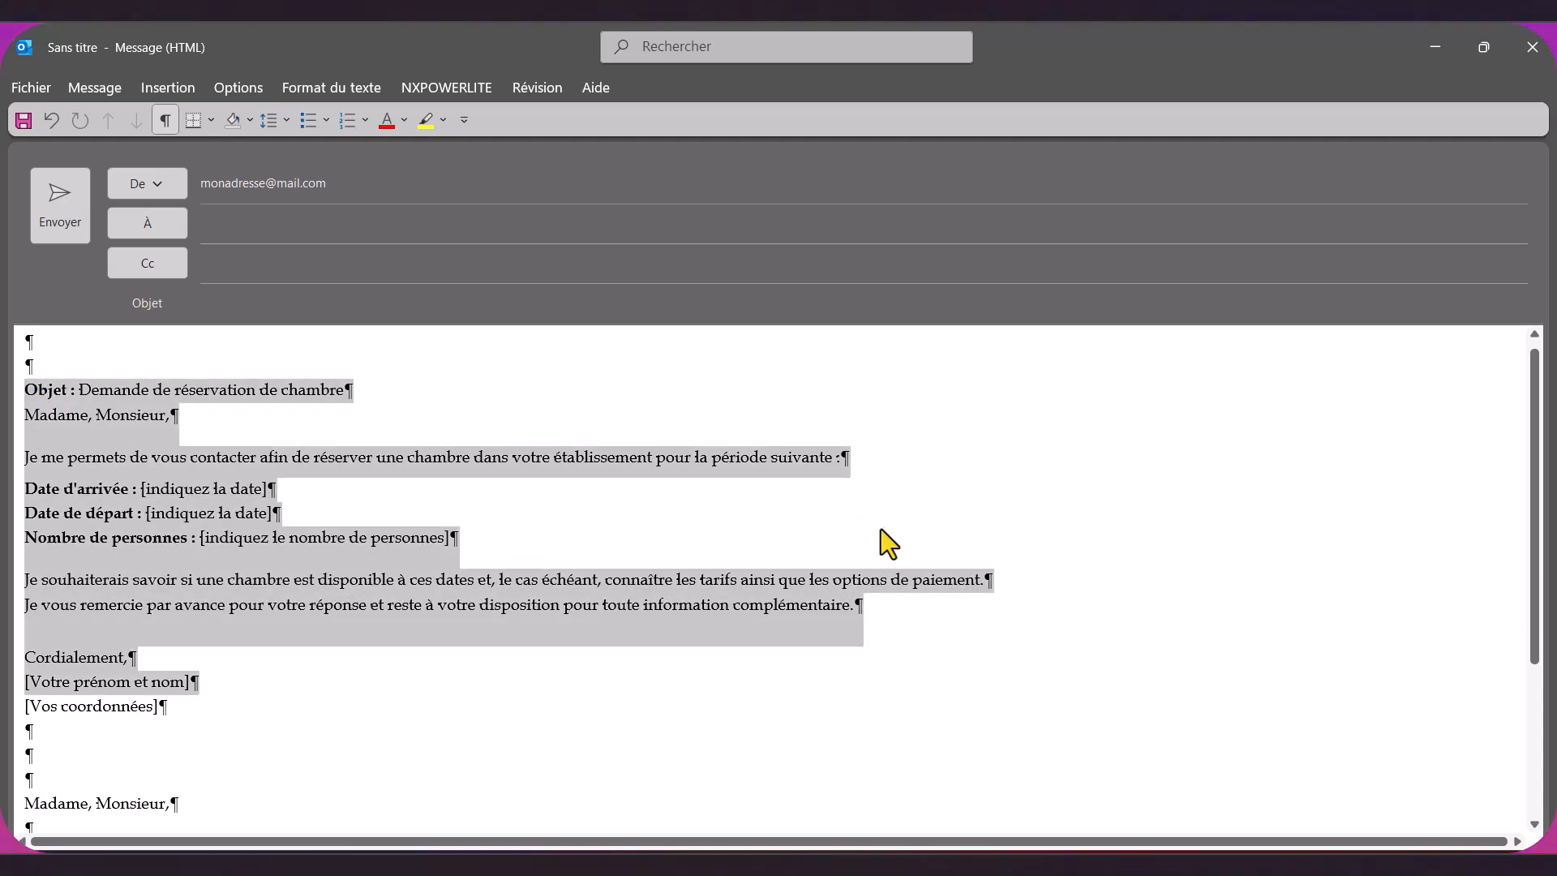
click(858, 491)
key(F3)
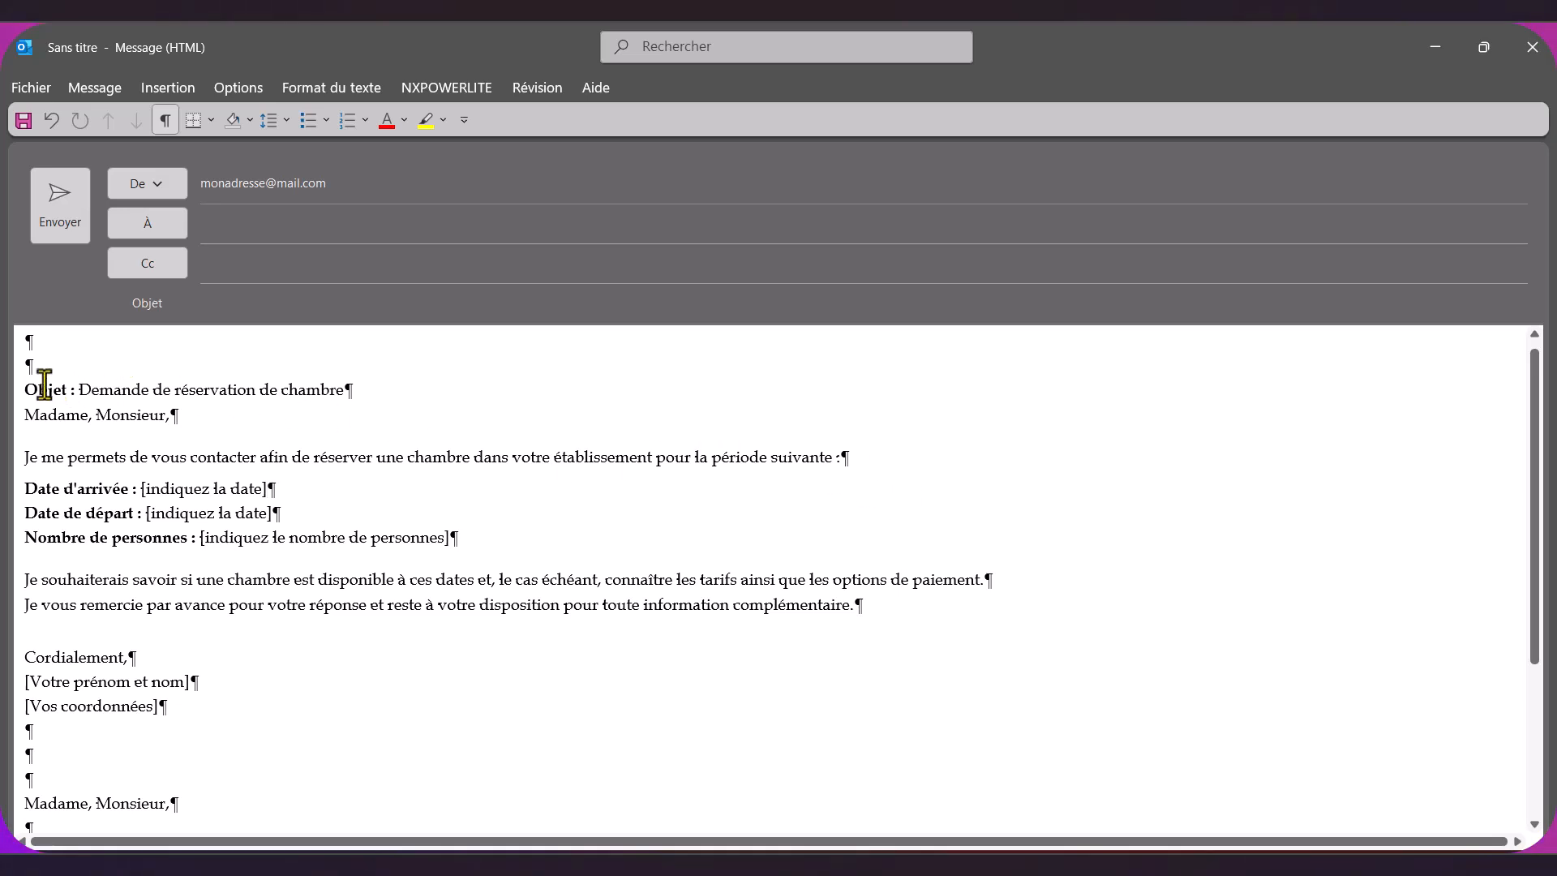
drag(21, 391, 995, 633)
click(963, 674)
scroll(957, 673, down, 2)
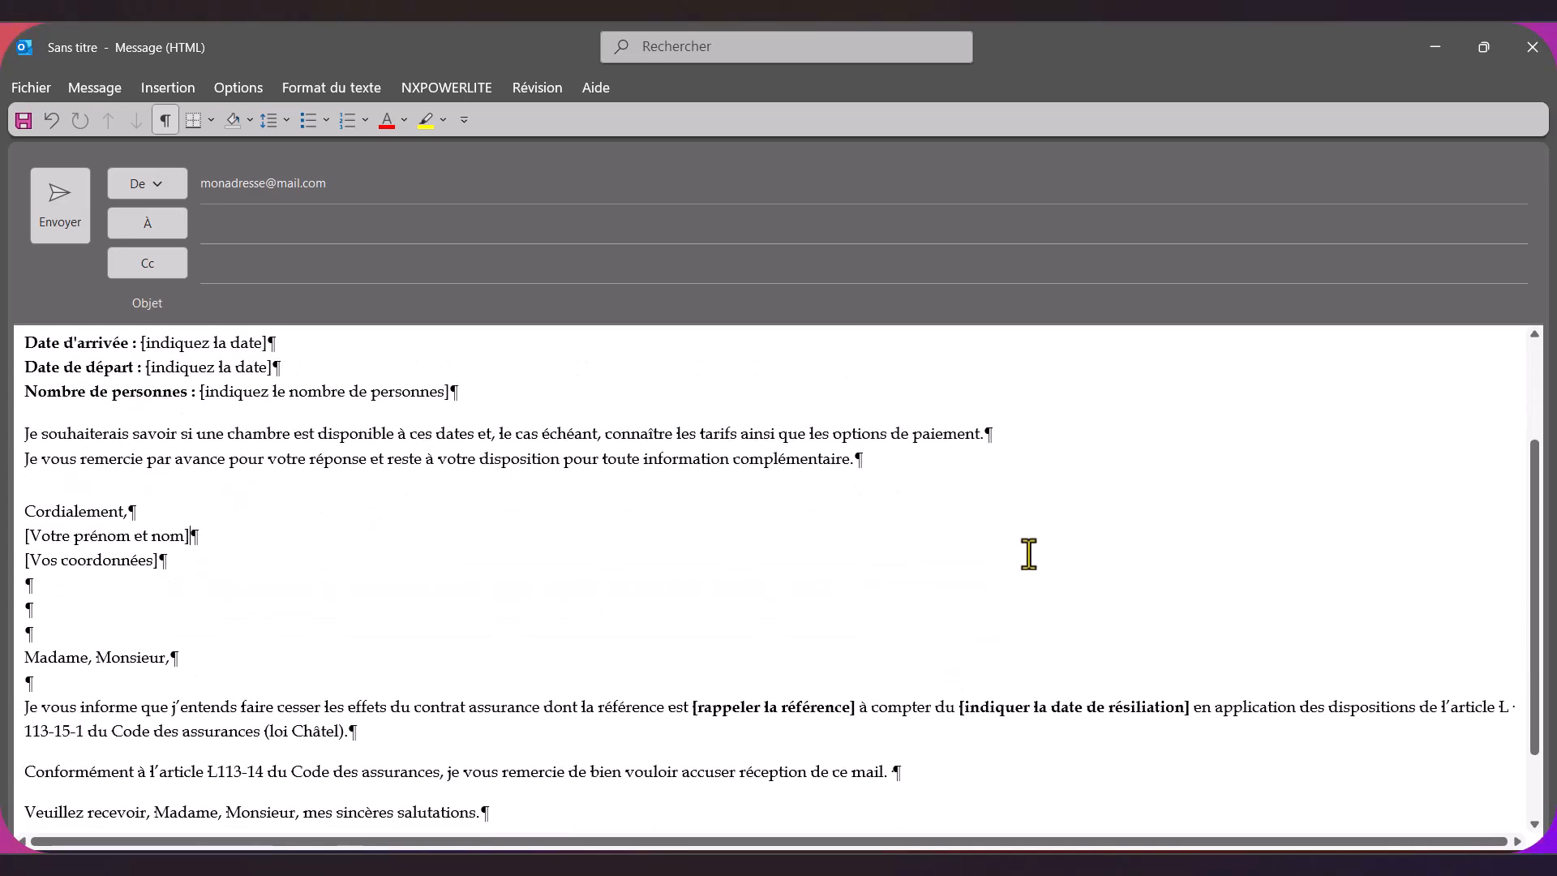
scroll(1038, 545, down, 3)
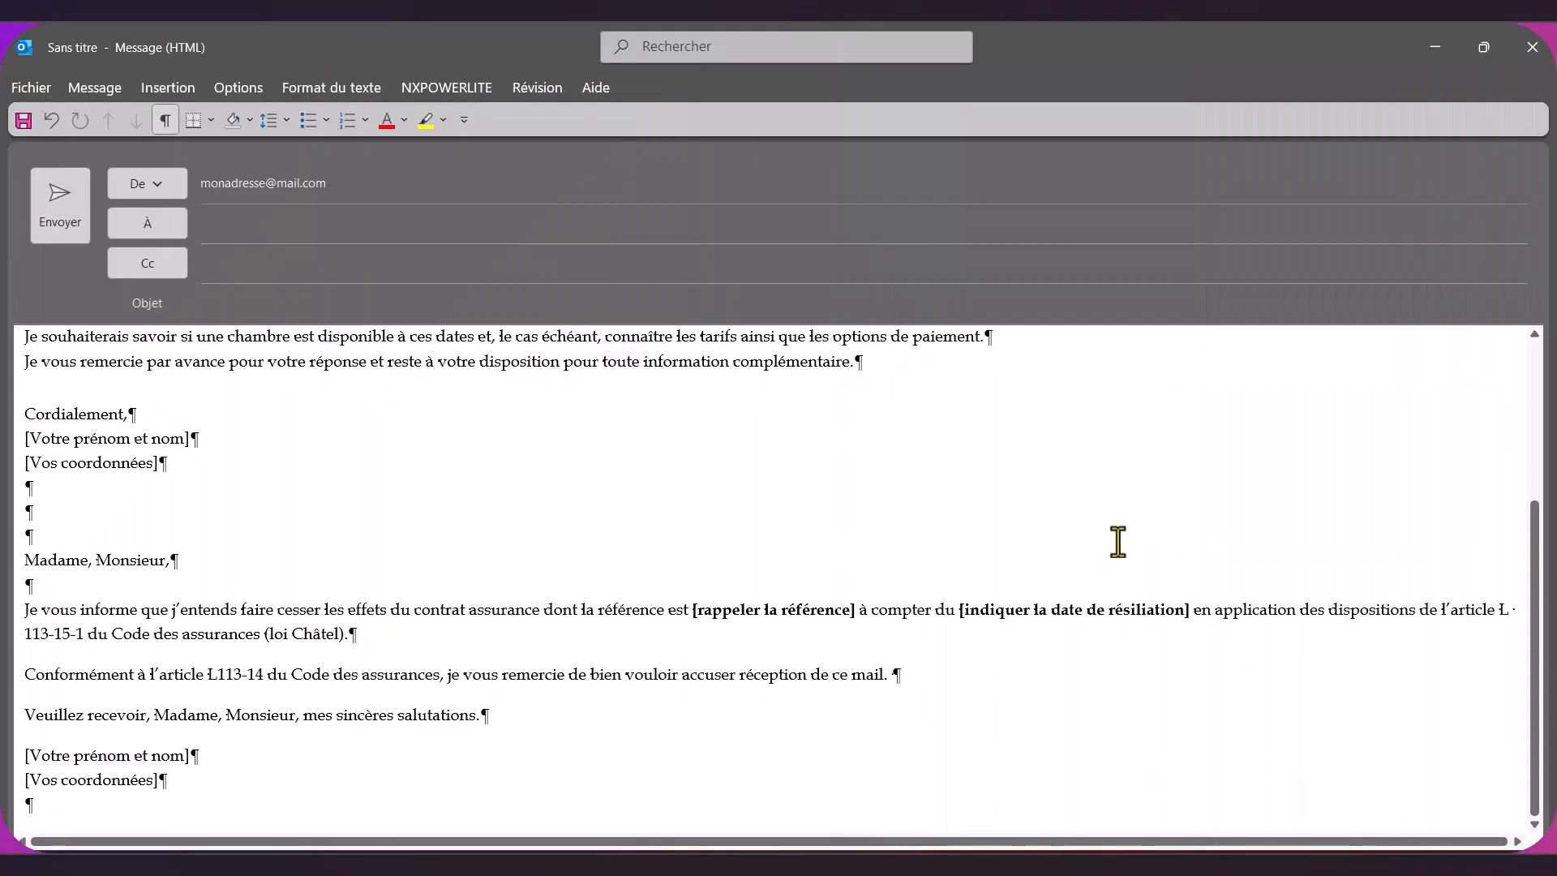
scroll(458, 535, up, 3)
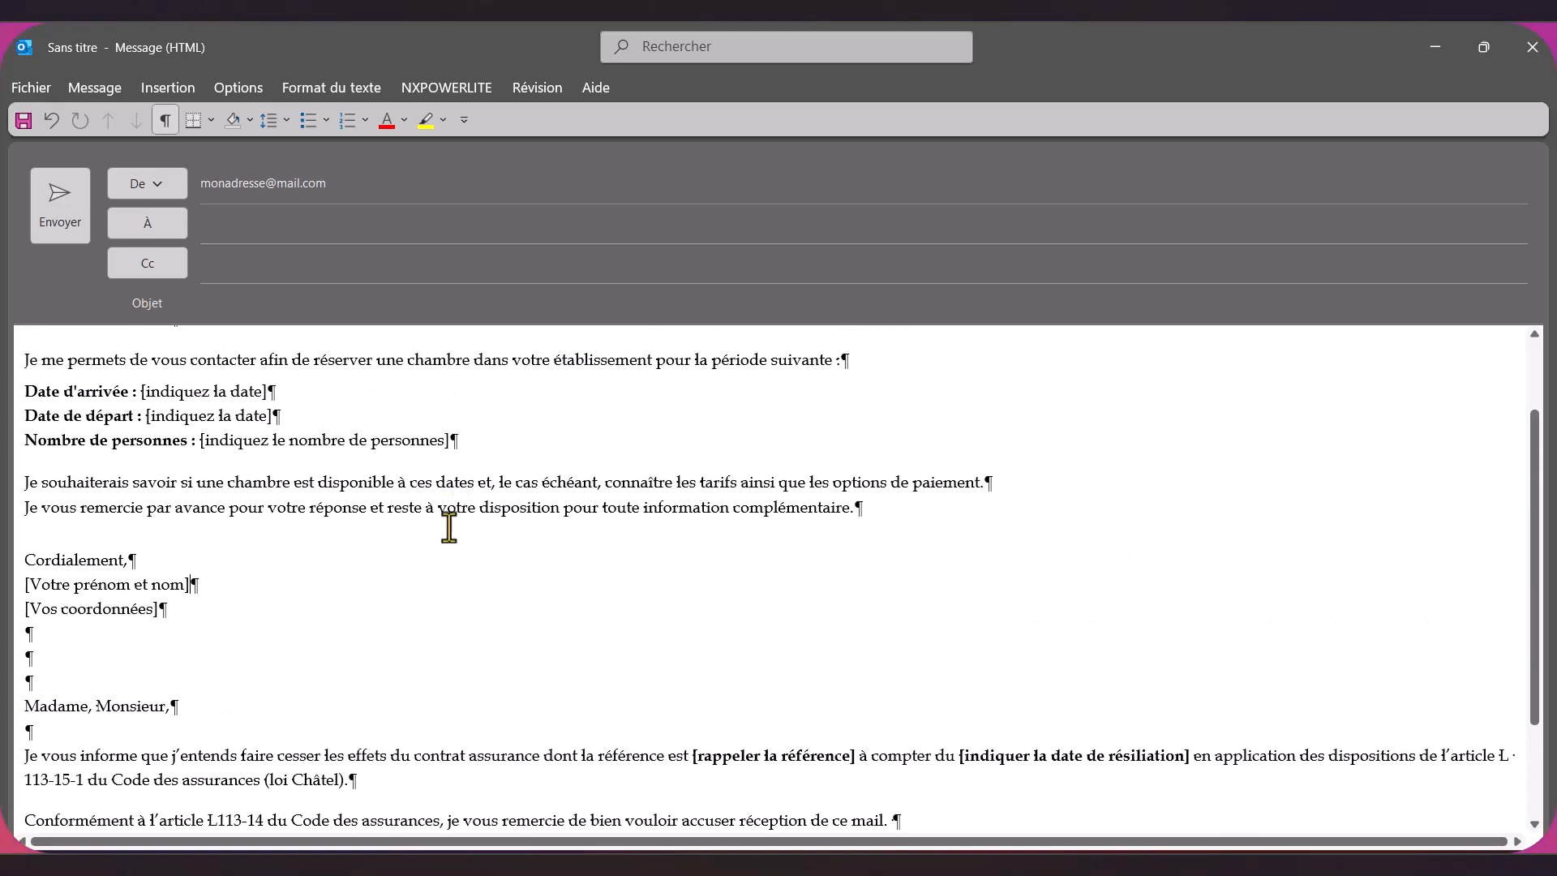
scroll(324, 592, up, 1)
Save the room reservation request, from the "Objet" line through "[Vos coordonnées]", as a QuickPart building block named "réservation".
drag(25, 402, 666, 710)
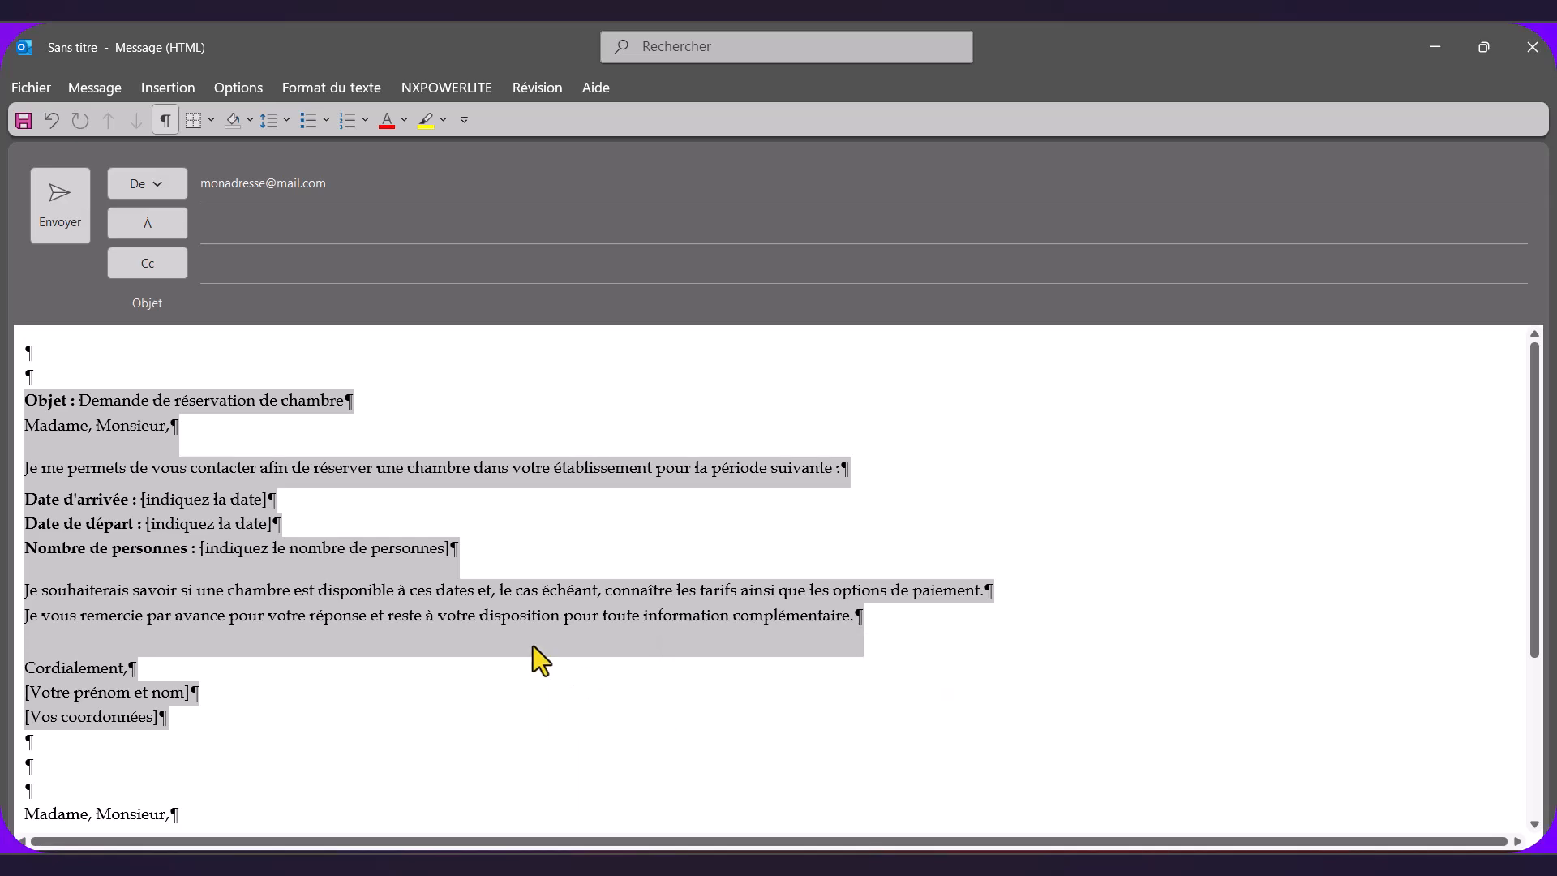
click(168, 95)
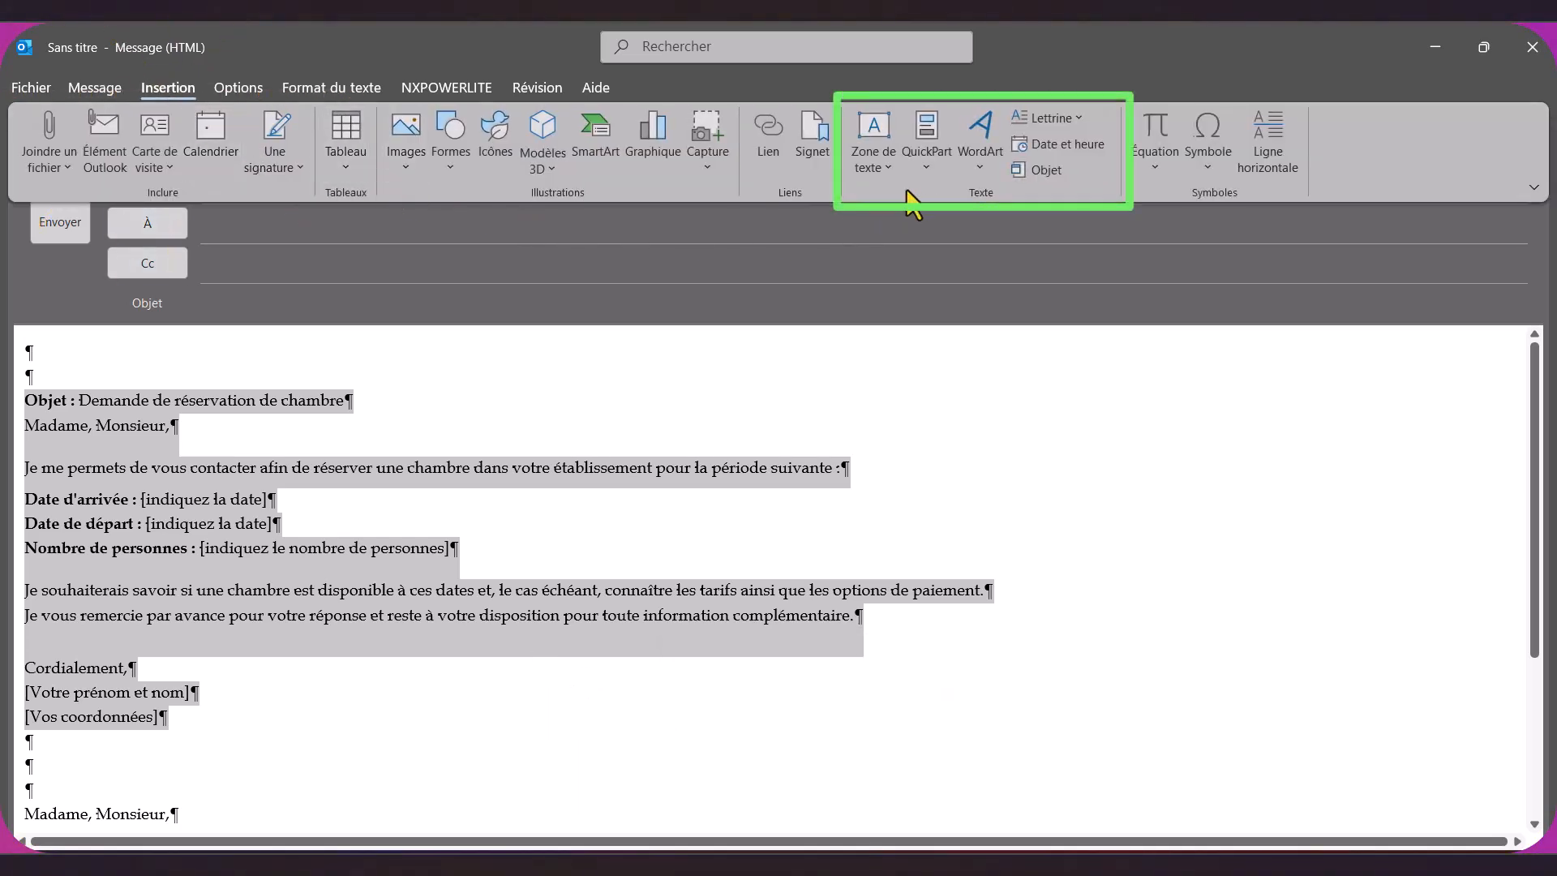
click(928, 170)
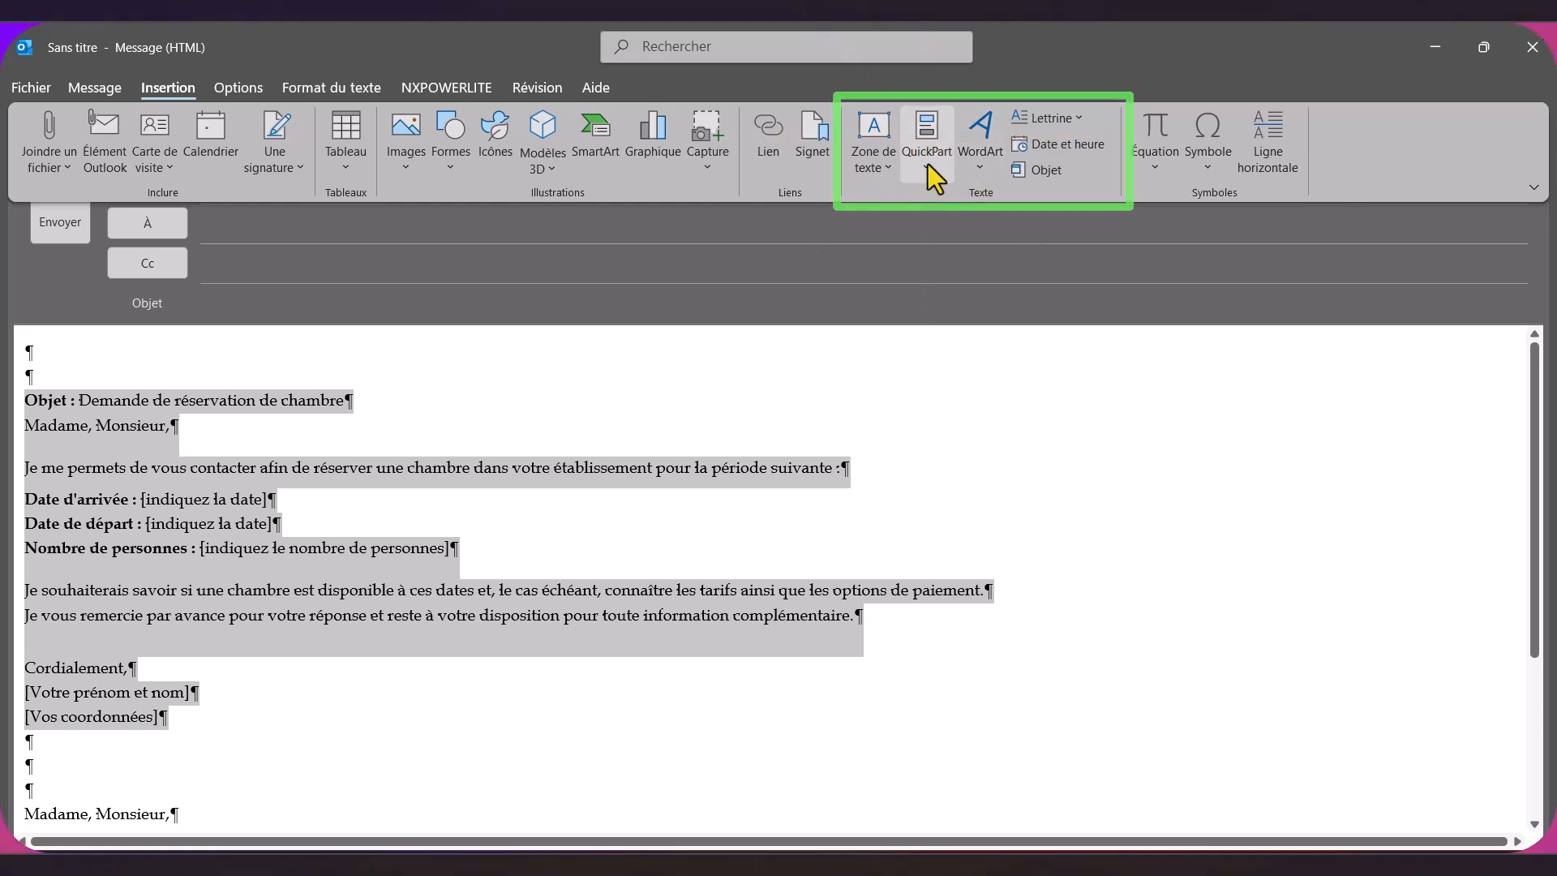
click(931, 172)
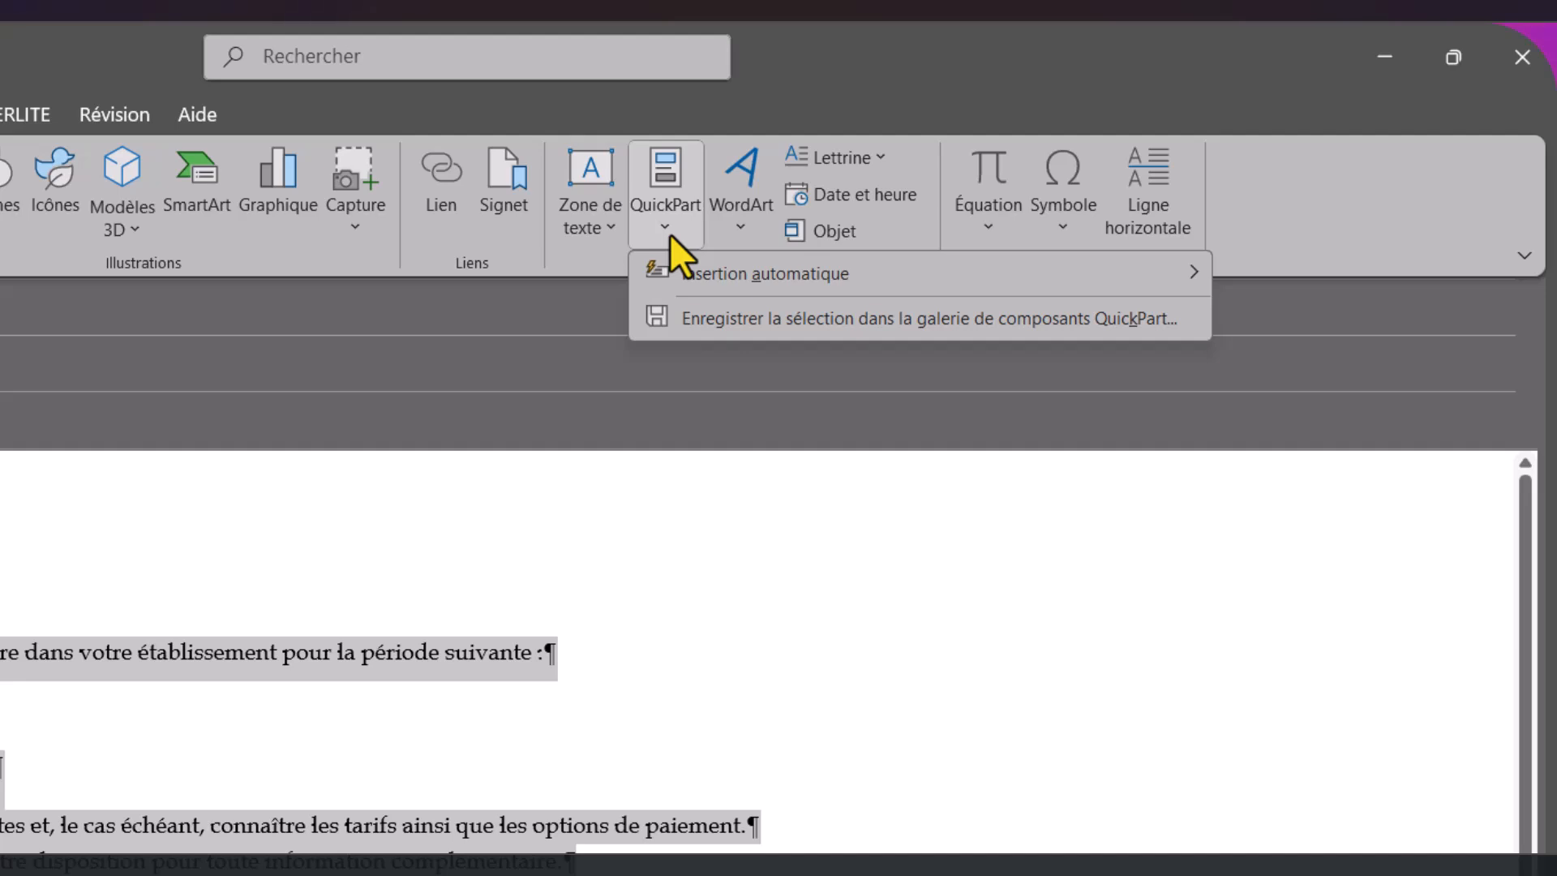
click(724, 322)
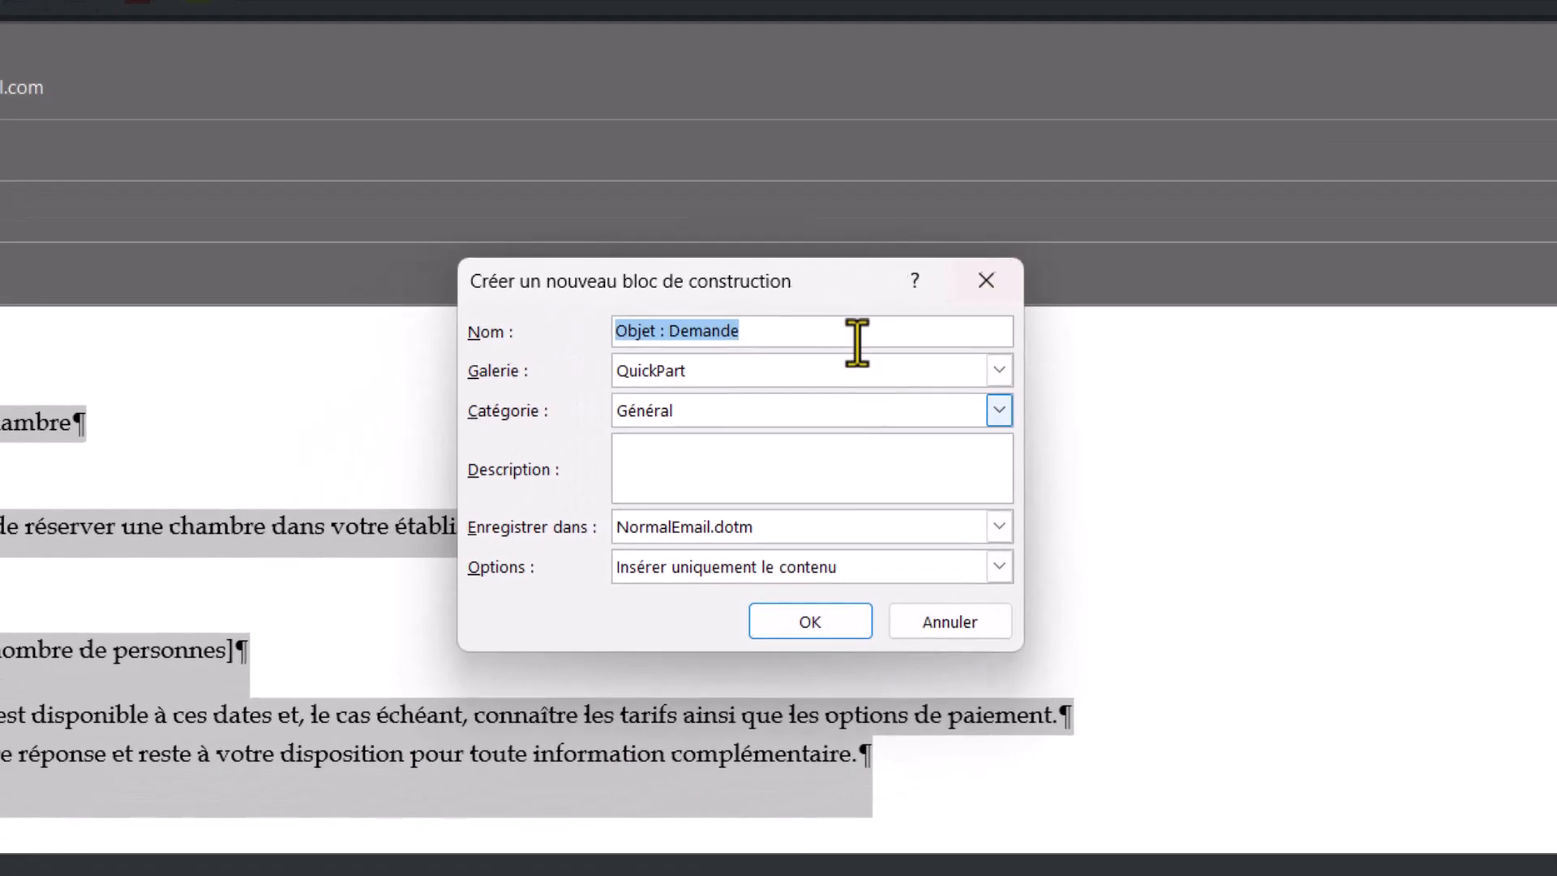
drag(791, 292, 774, 331)
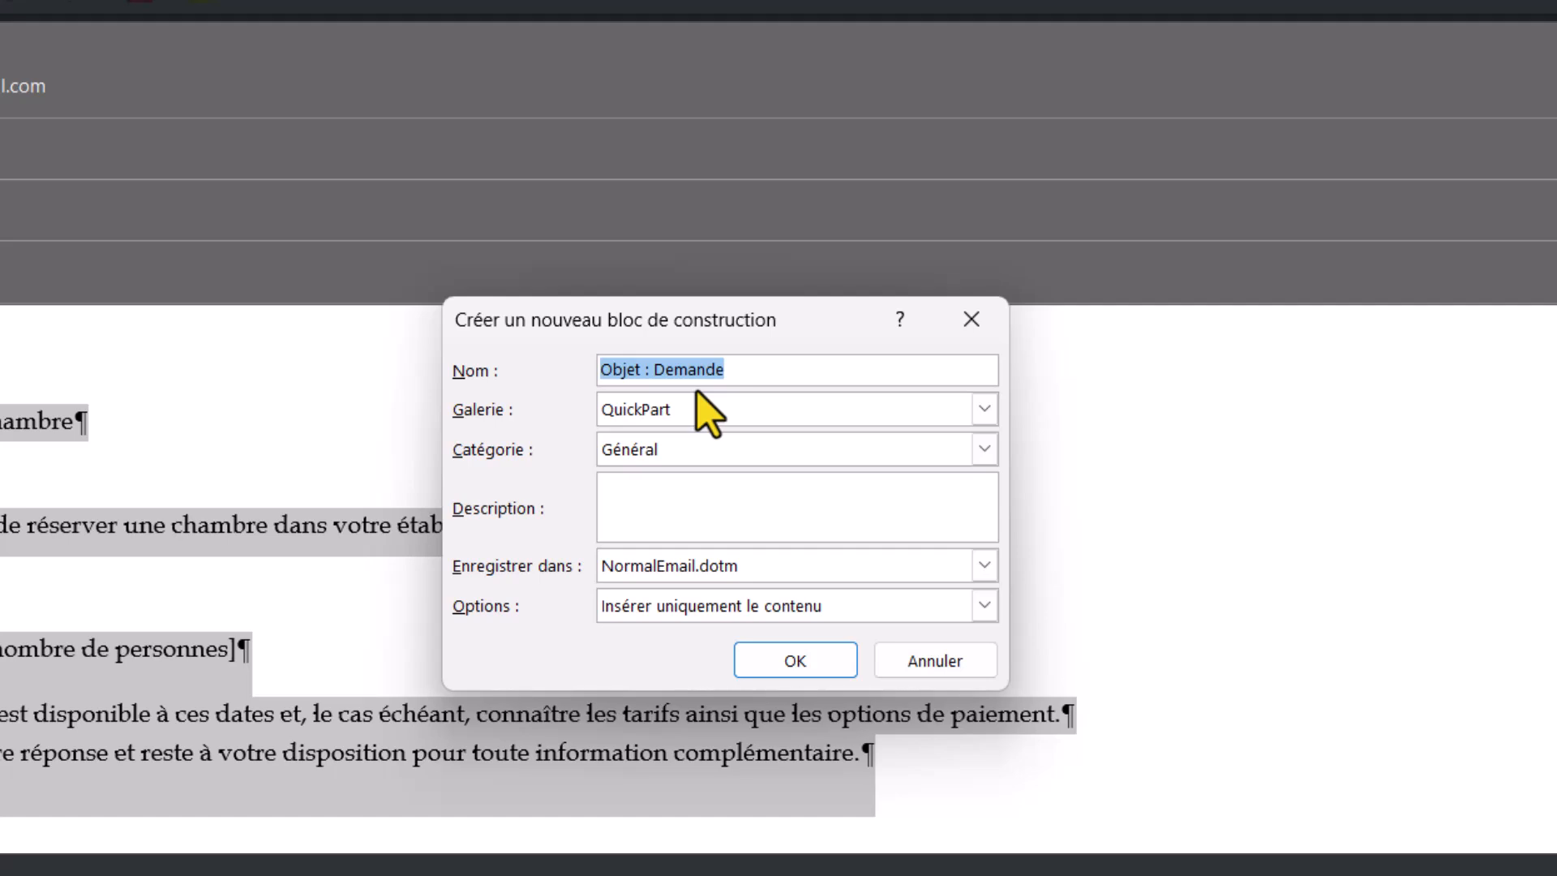
text(réservation)
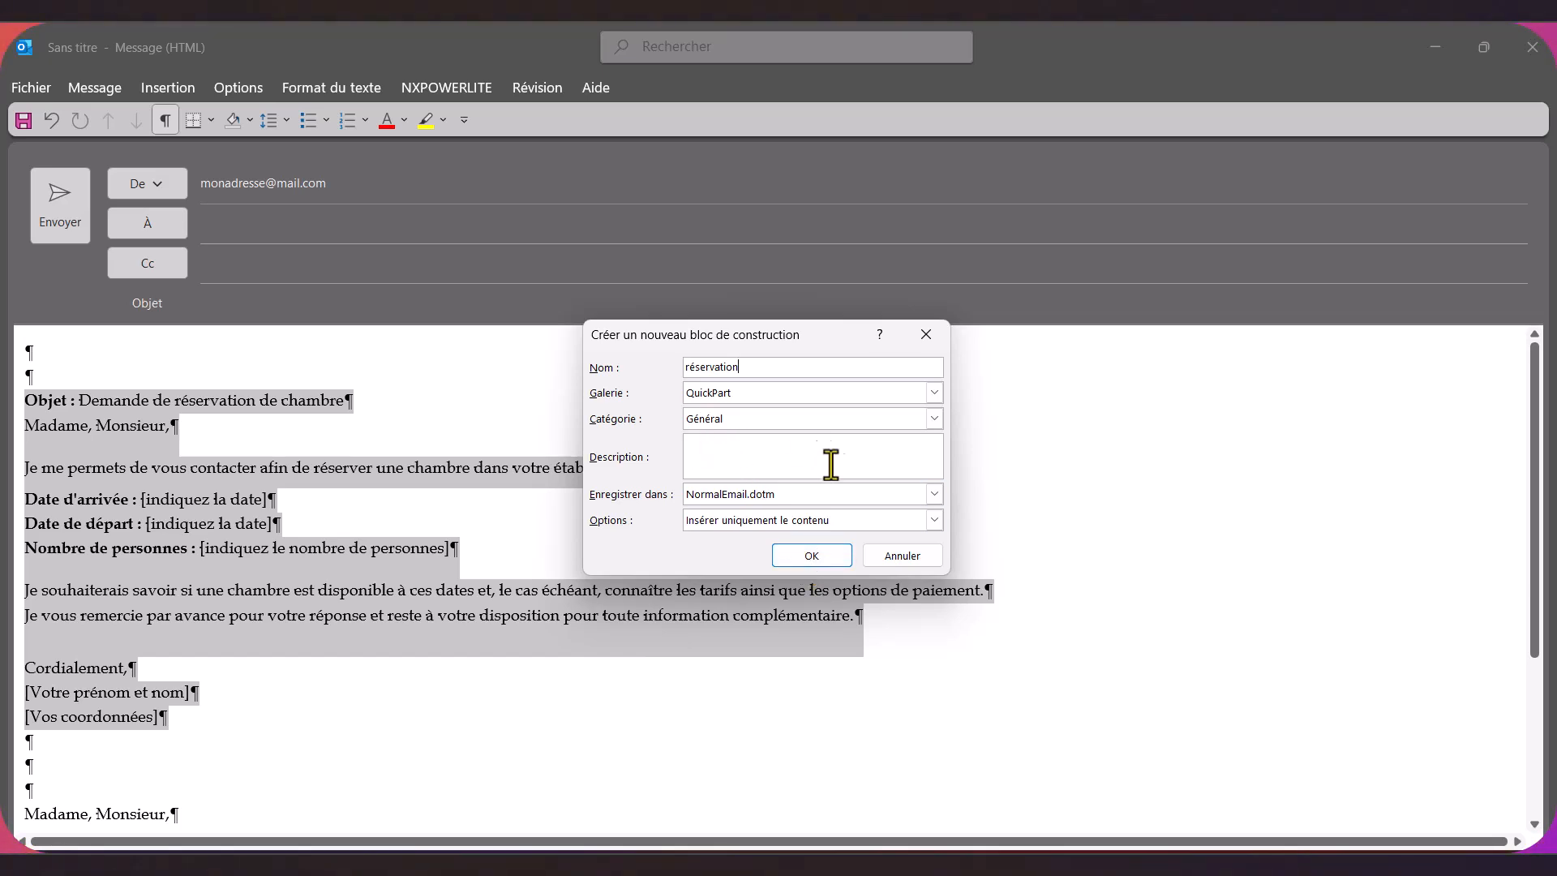
click(796, 558)
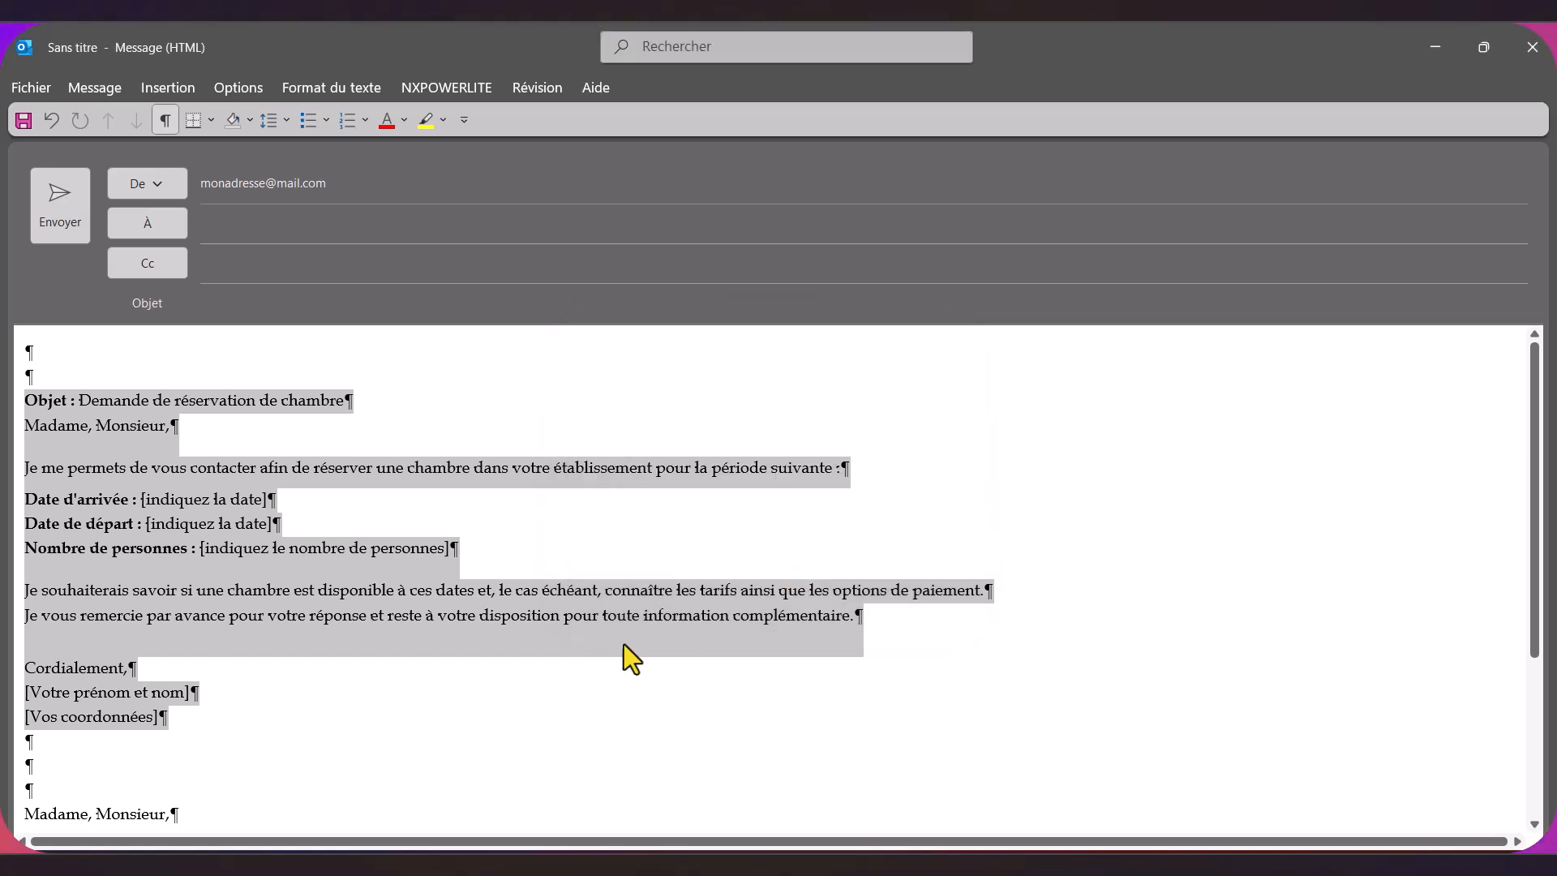
Delete the original room reservation request from the message body.
drag(166, 718, 4, 378)
key(Delete)
text(rés)
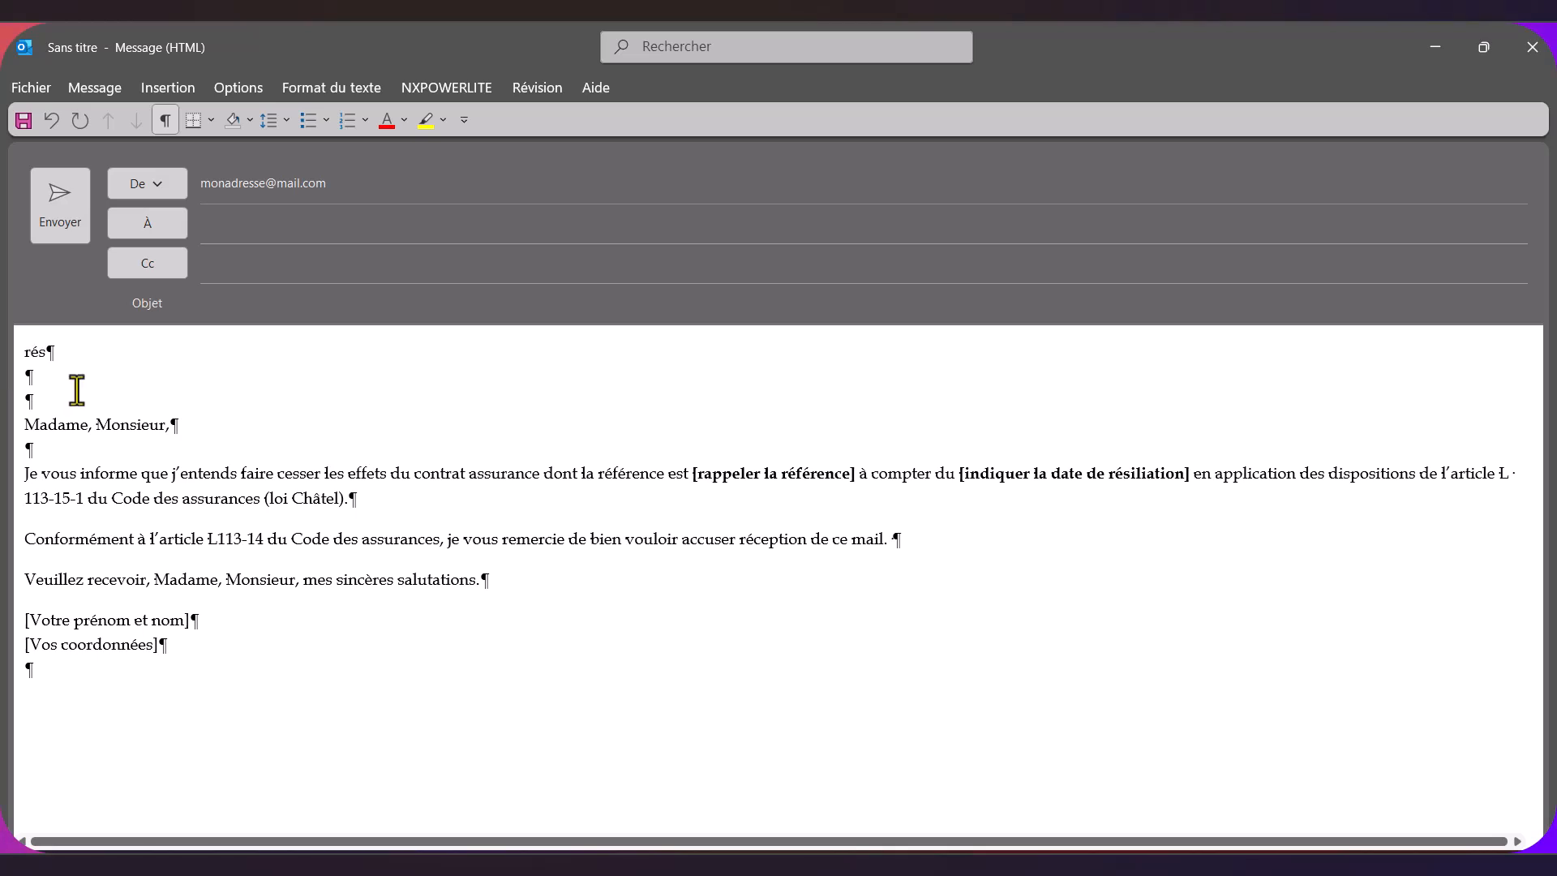
key(BackSpace)
key(BackSpace)
key(BackSpace)
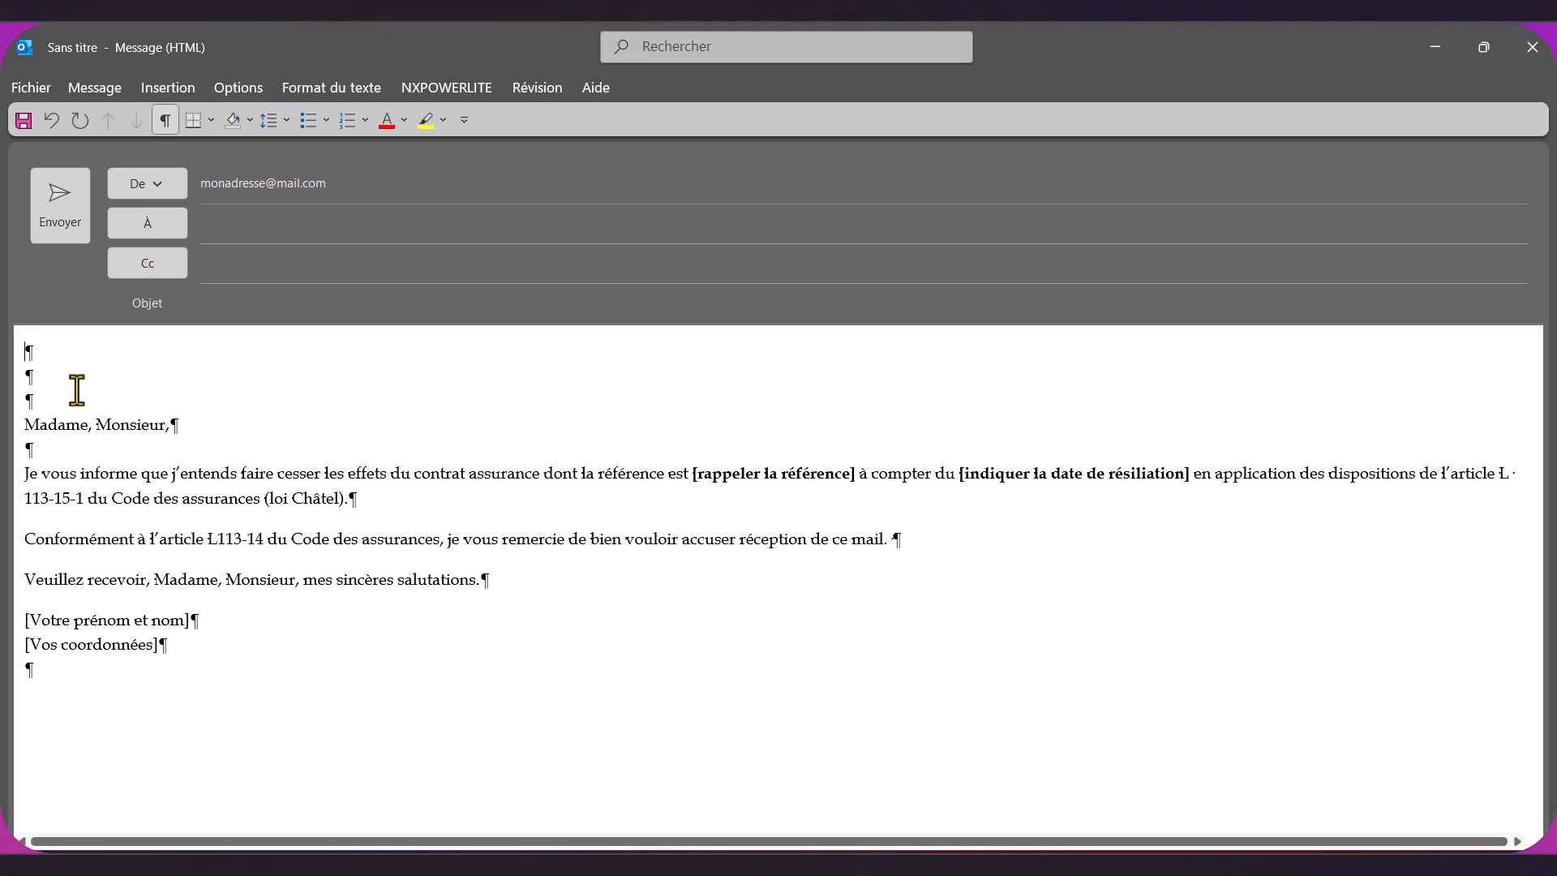
text(rés)
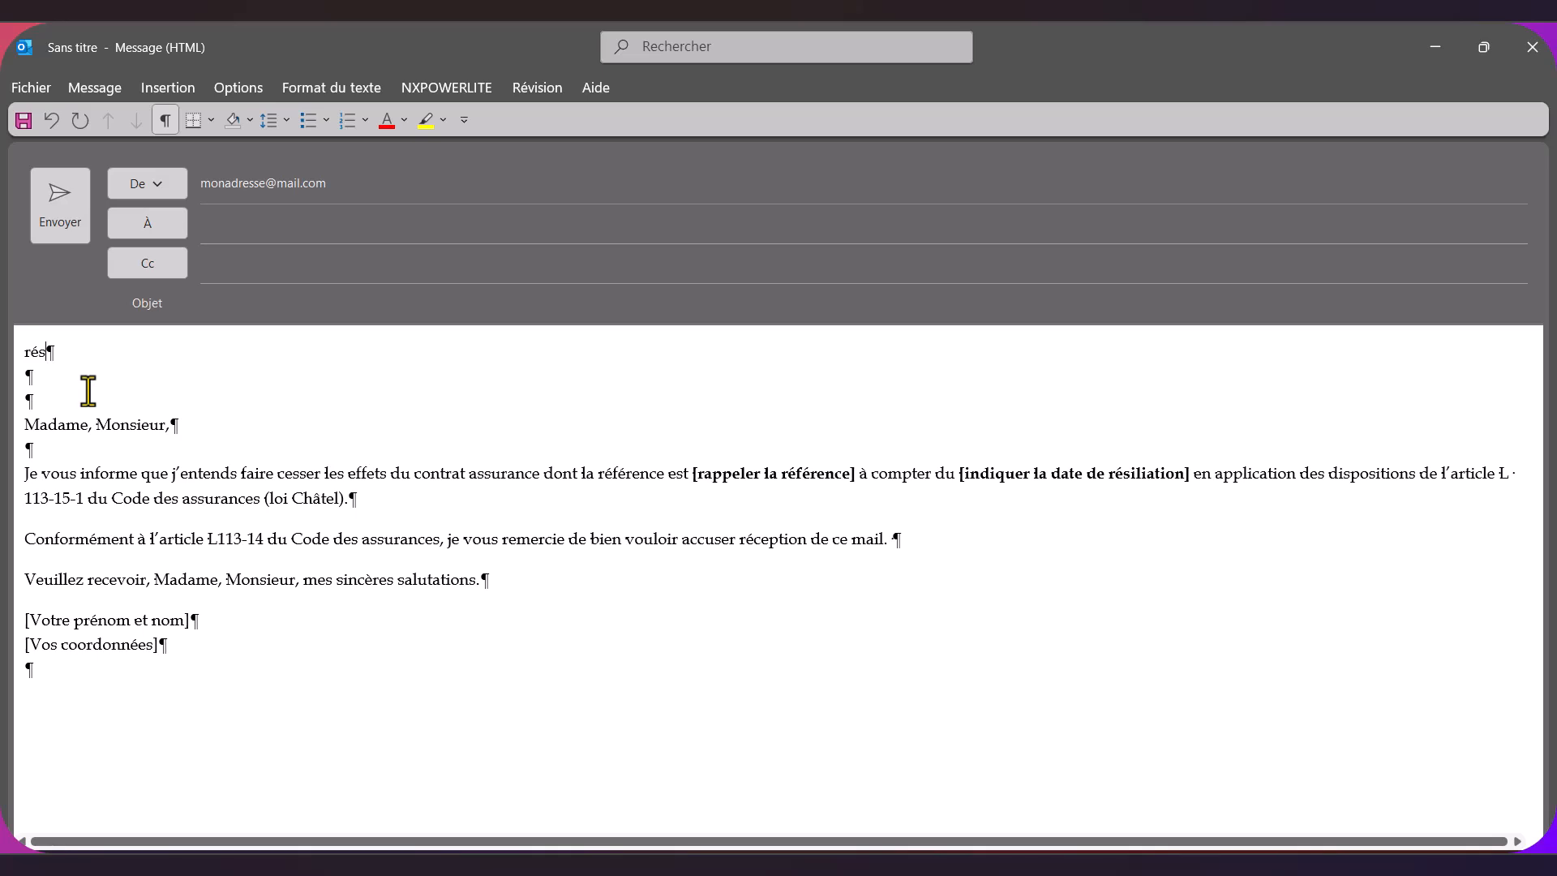
key(BackSpace)
key(BackSpace)
key(BackSpace)
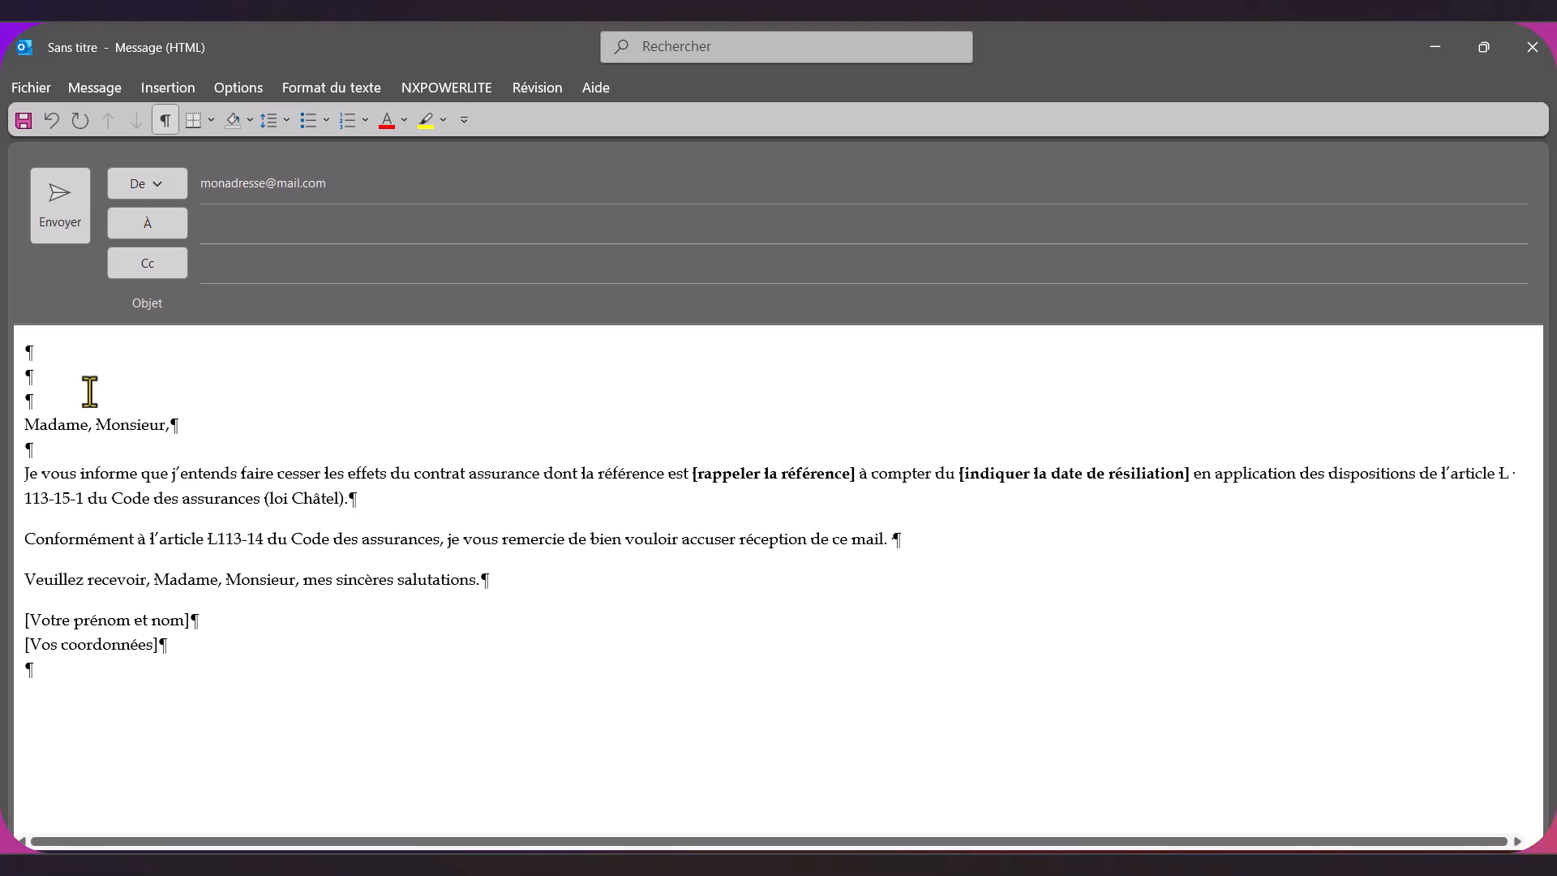
Insert the "réservation" building block on the first line of the message from the abbreviation "rés".
text(rés)
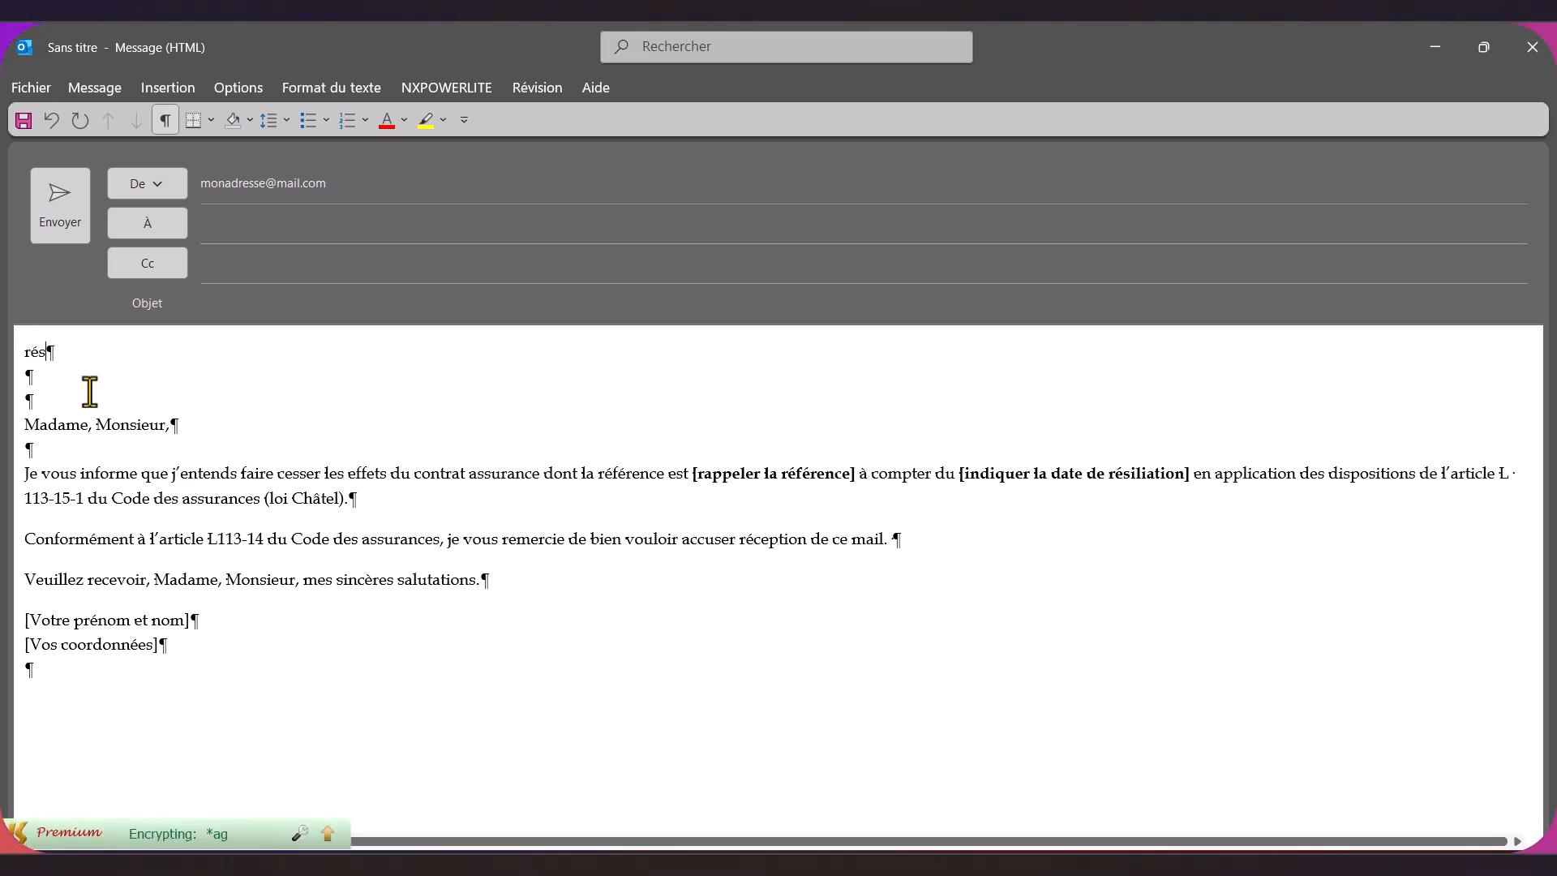
key(F3)
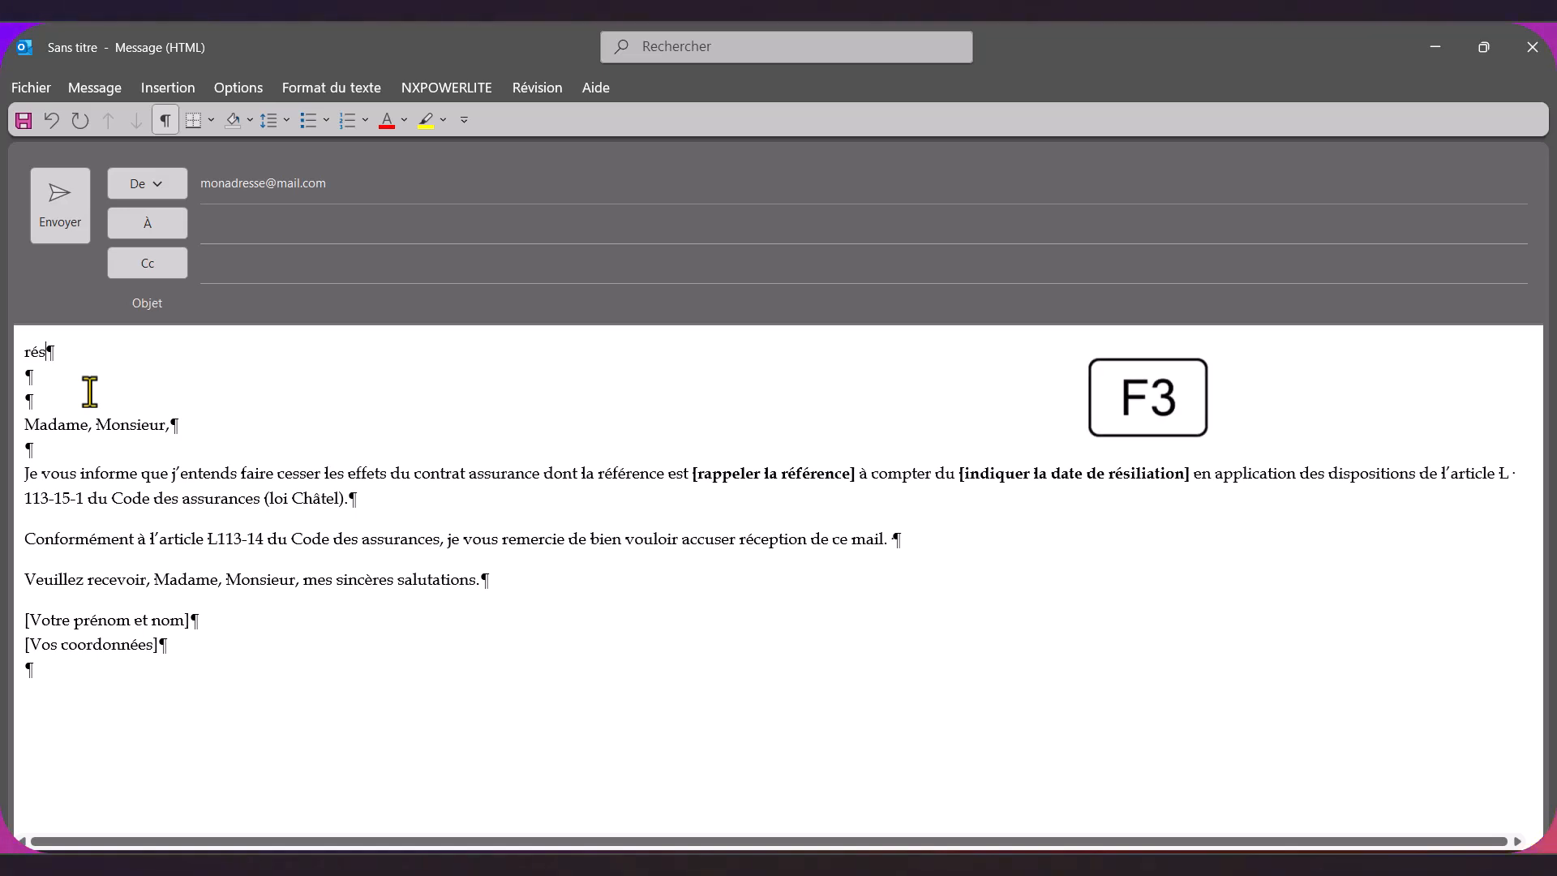
drag(224, 665, 109, 365)
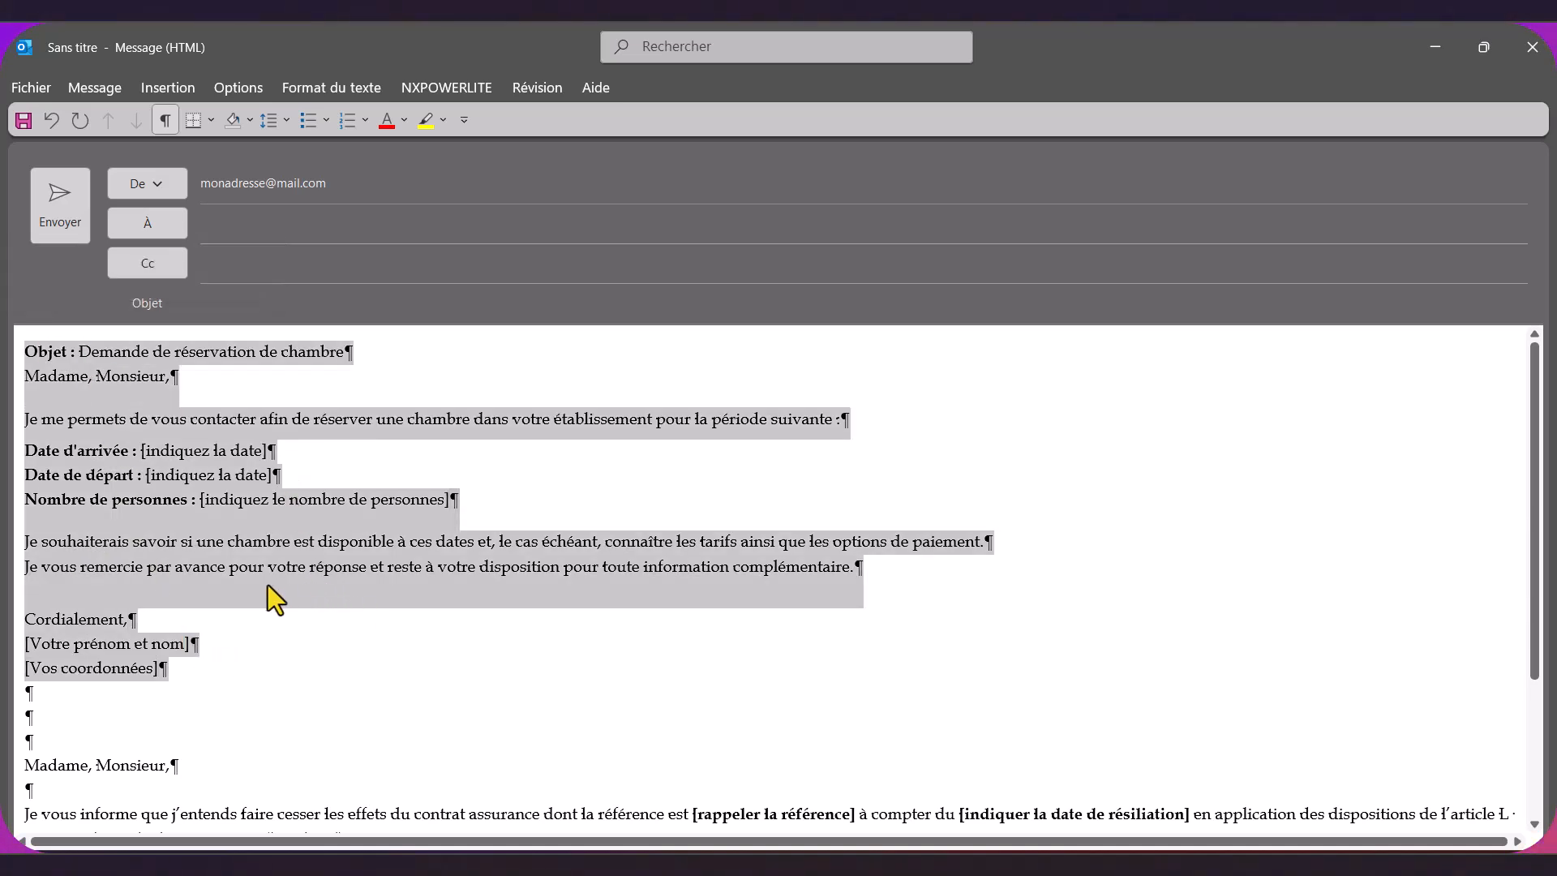
Replace the inserted reservation request with the abbreviation "rés" and expand it into the "réservation" building block again.
drag(167, 682, 2, 350)
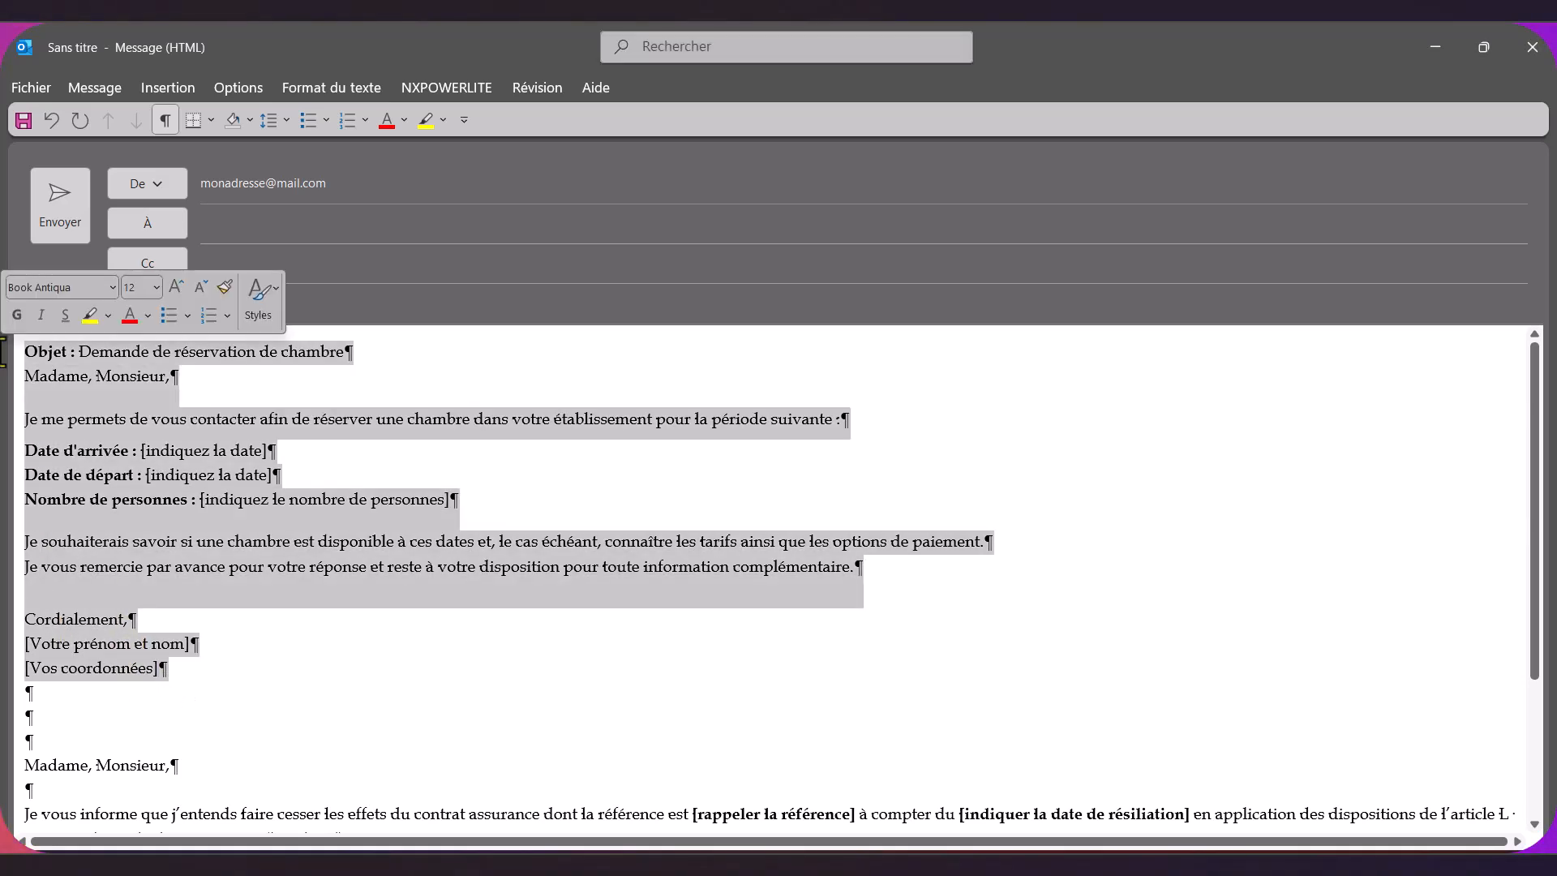
text(rés)
key(F3)
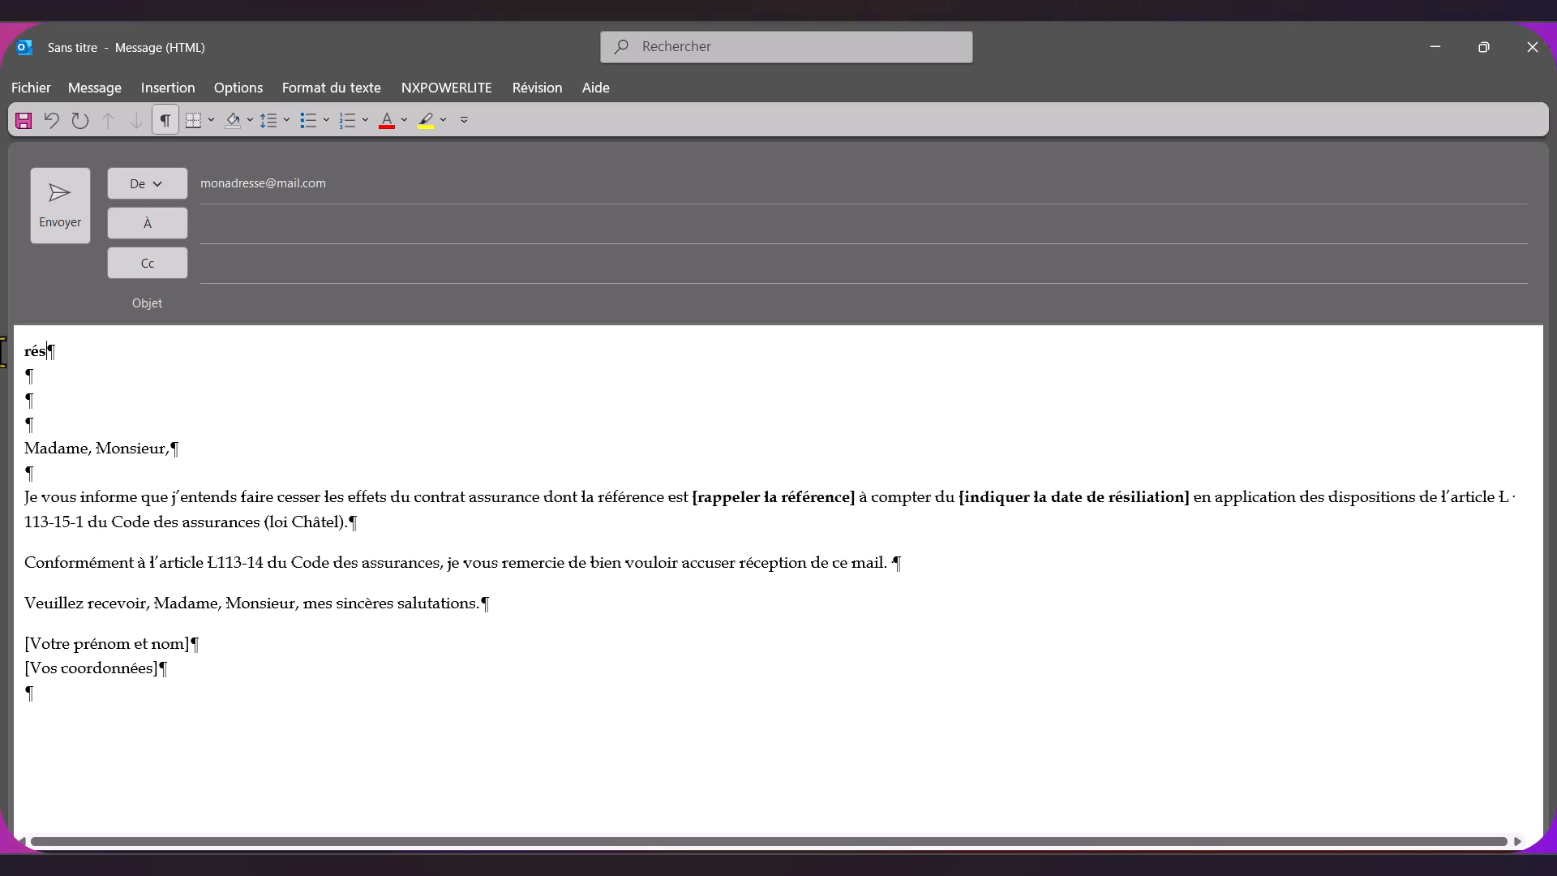
key(Return)
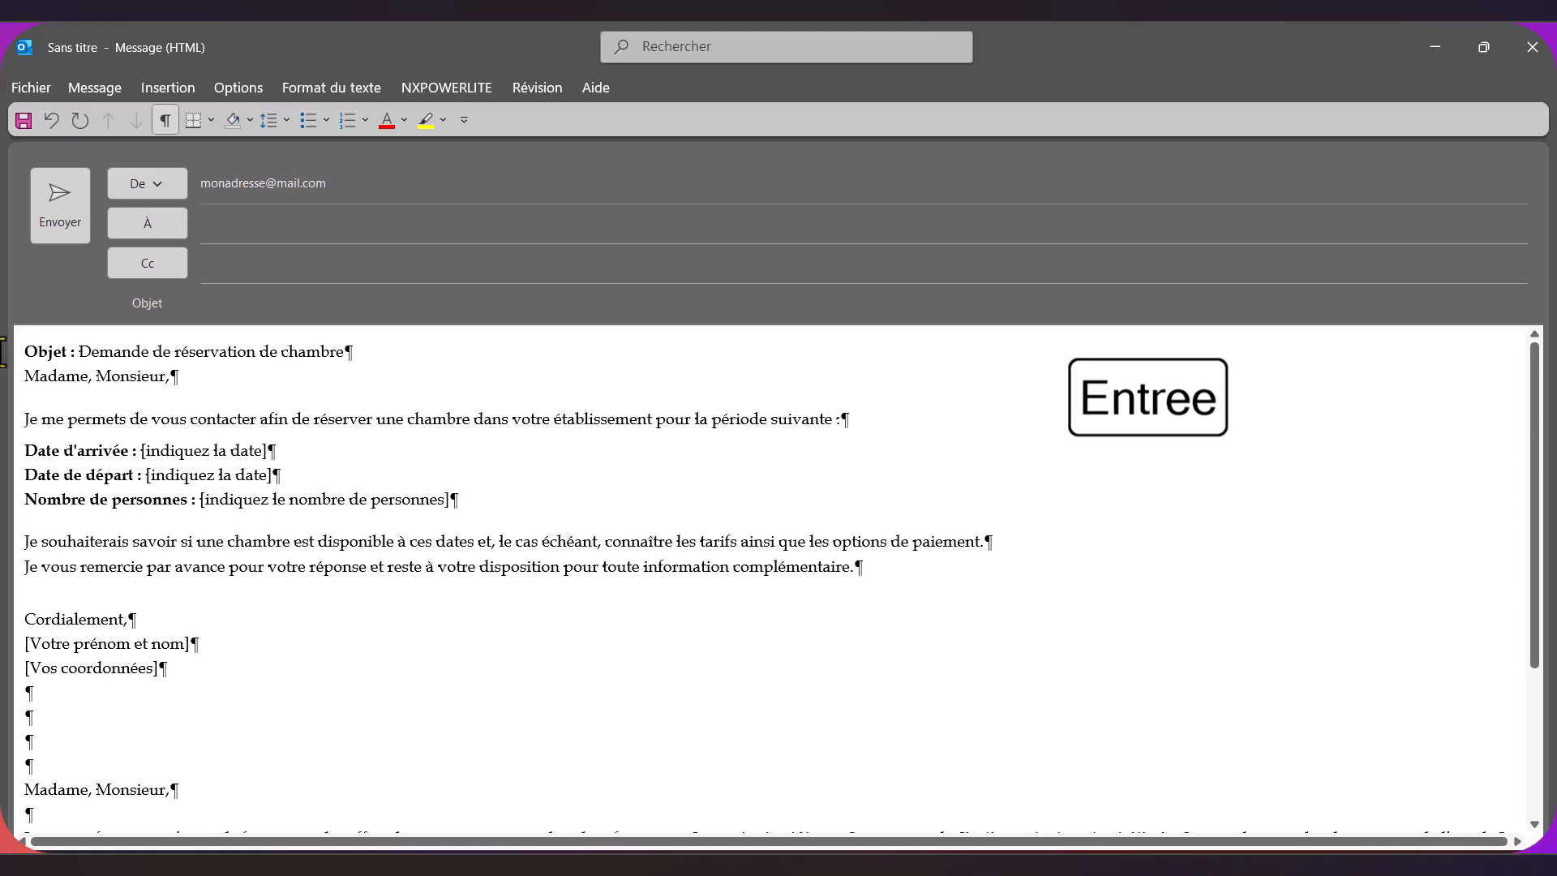
Move "Demande de réservation de chambre" from the body into the message's subject field and delete the leftover "Objet :" line.
drag(352, 351, 79, 362)
key(ctrl+c)
key(Delete)
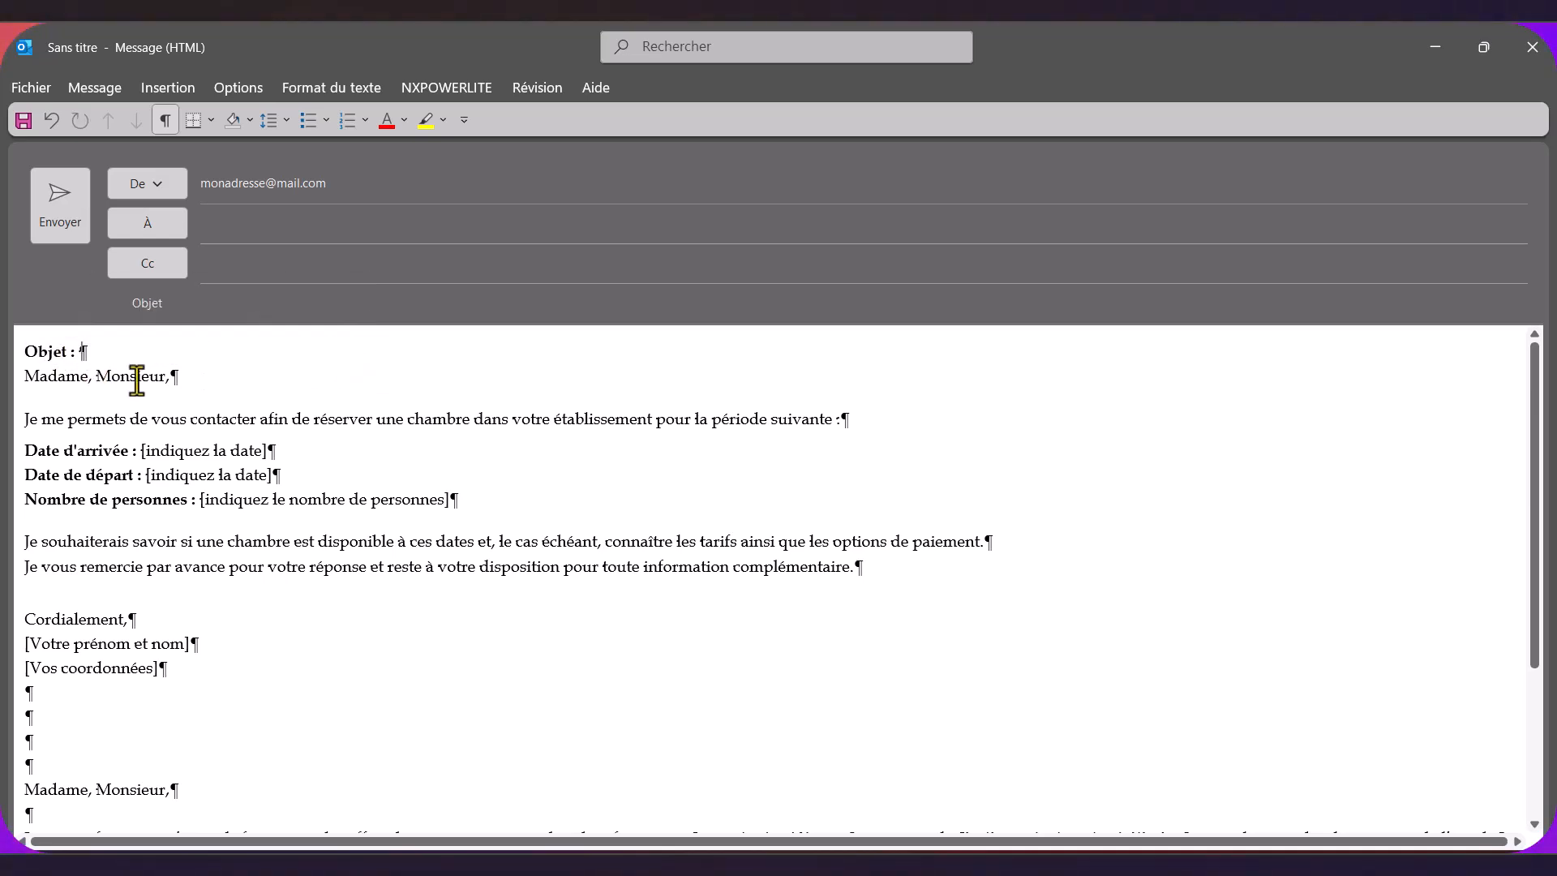
click(247, 307)
key(ctrl+v)
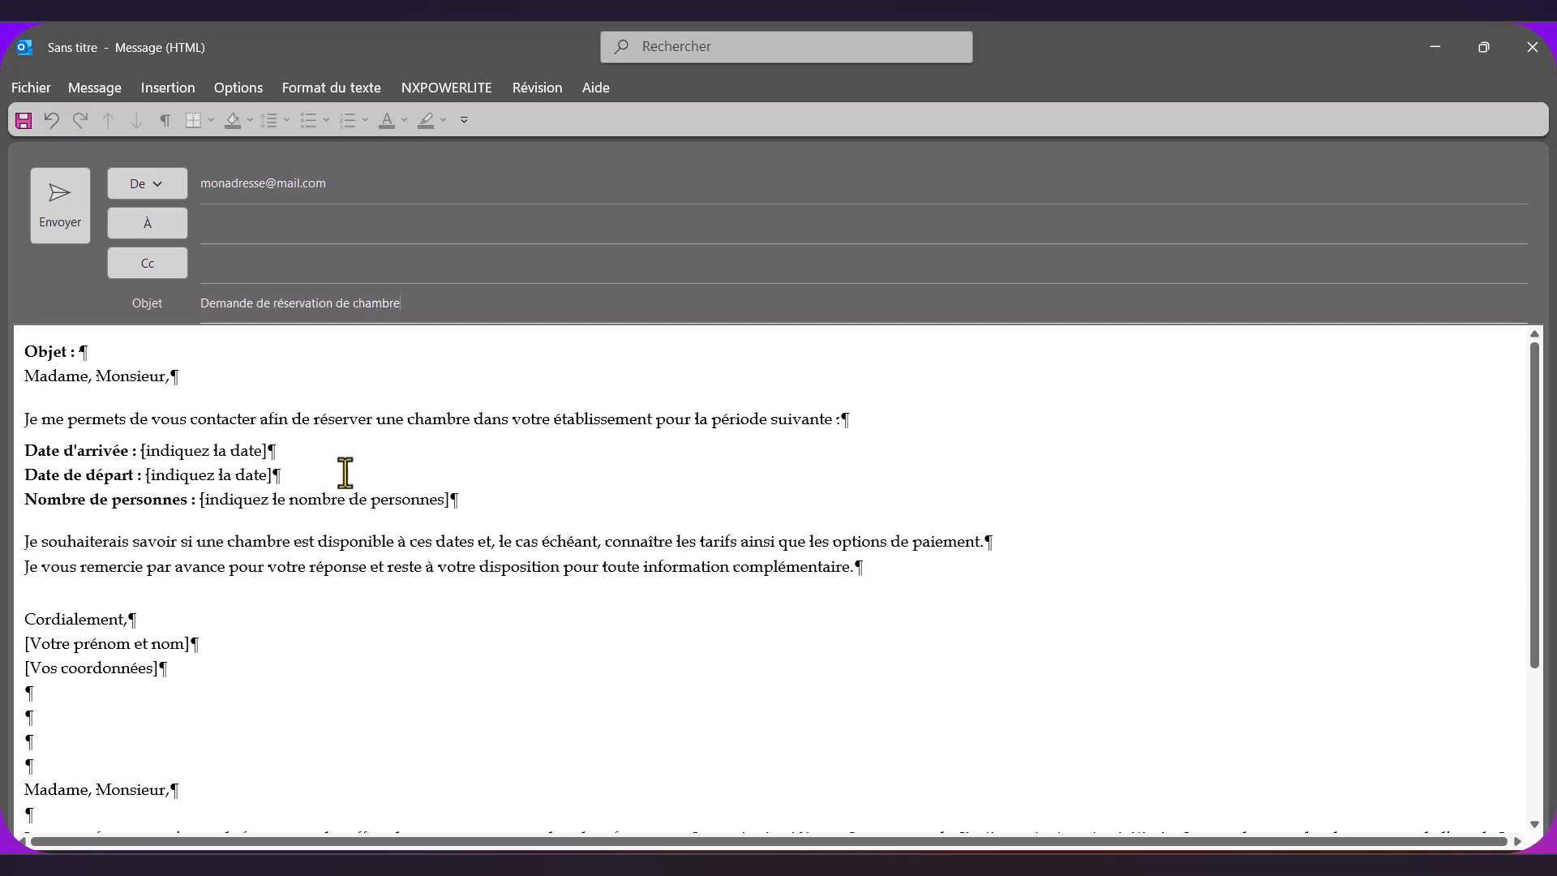
drag(94, 352, 29, 351)
key(Delete)
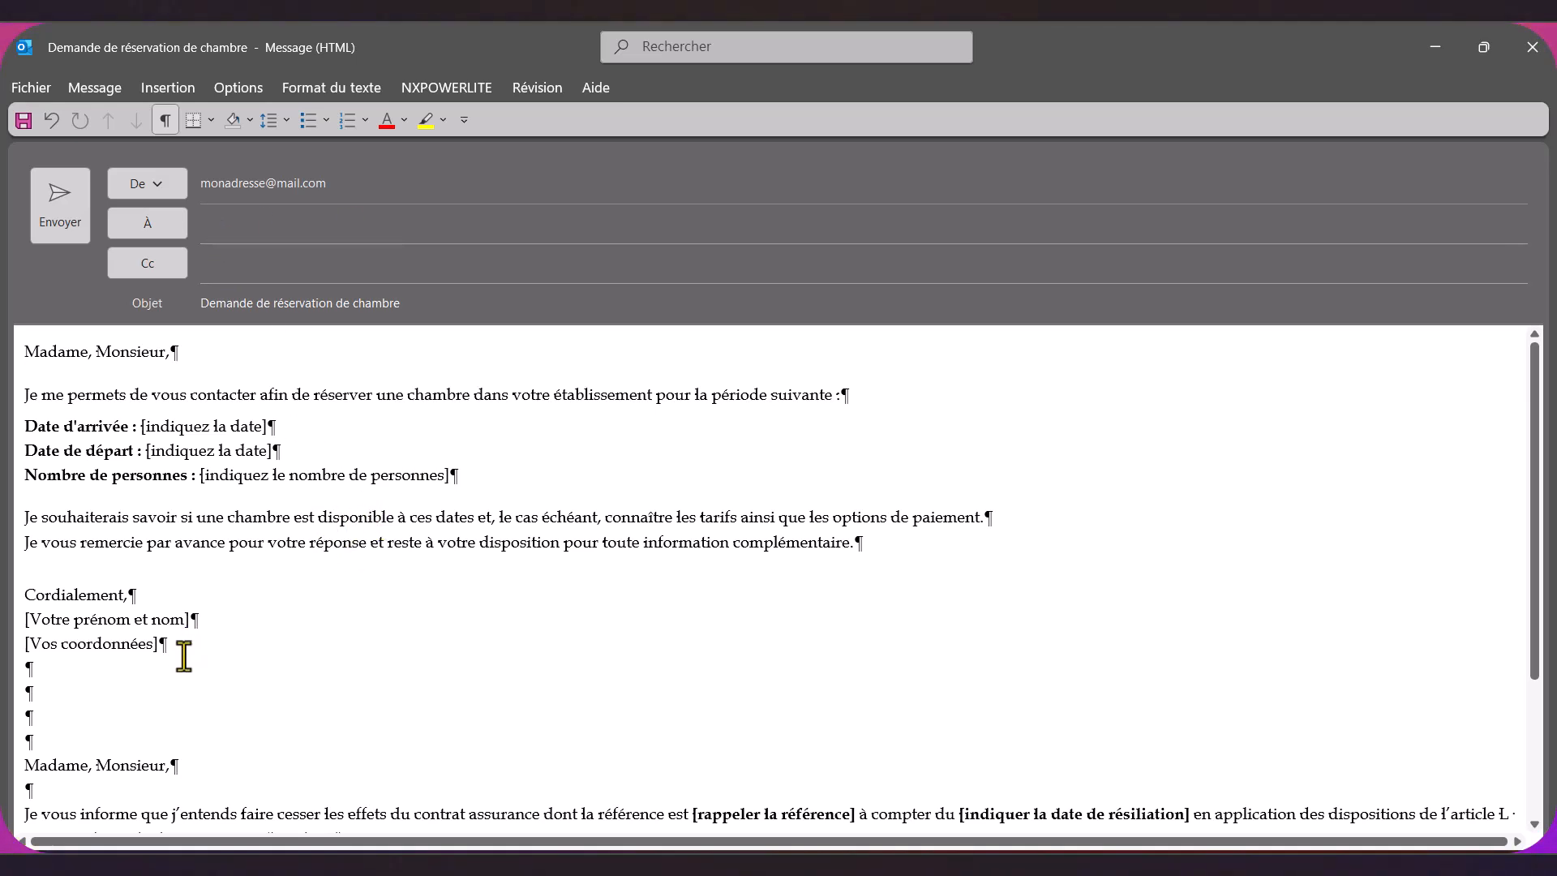
Delete the inserted room reservation request from the message body, keeping the insurance cancellation text below it.
drag(184, 657, 14, 361)
key(Delete)
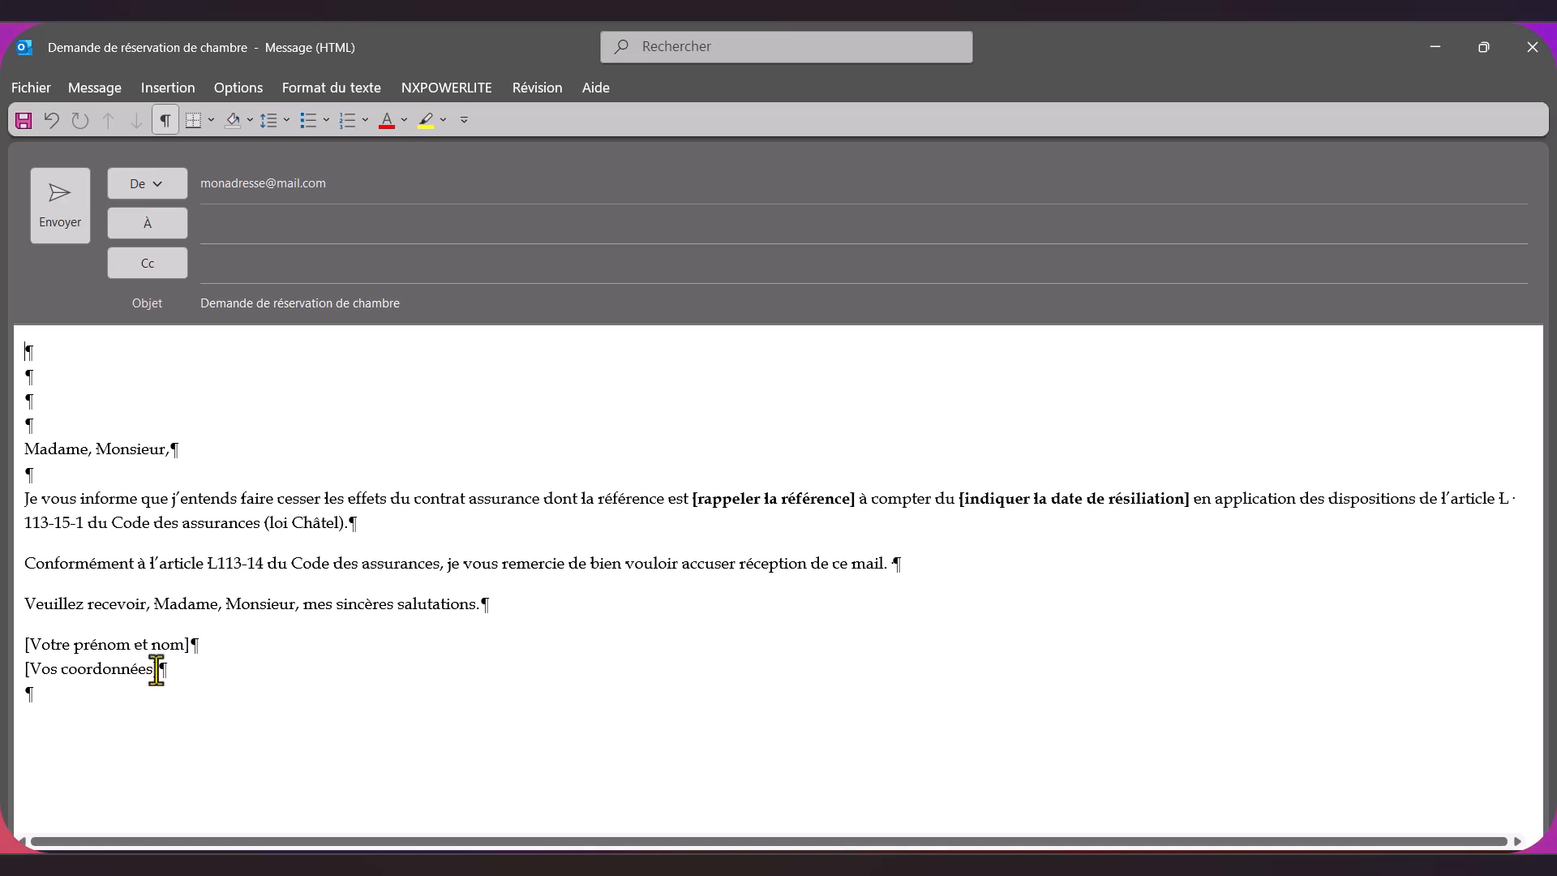
drag(166, 669, 12, 458)
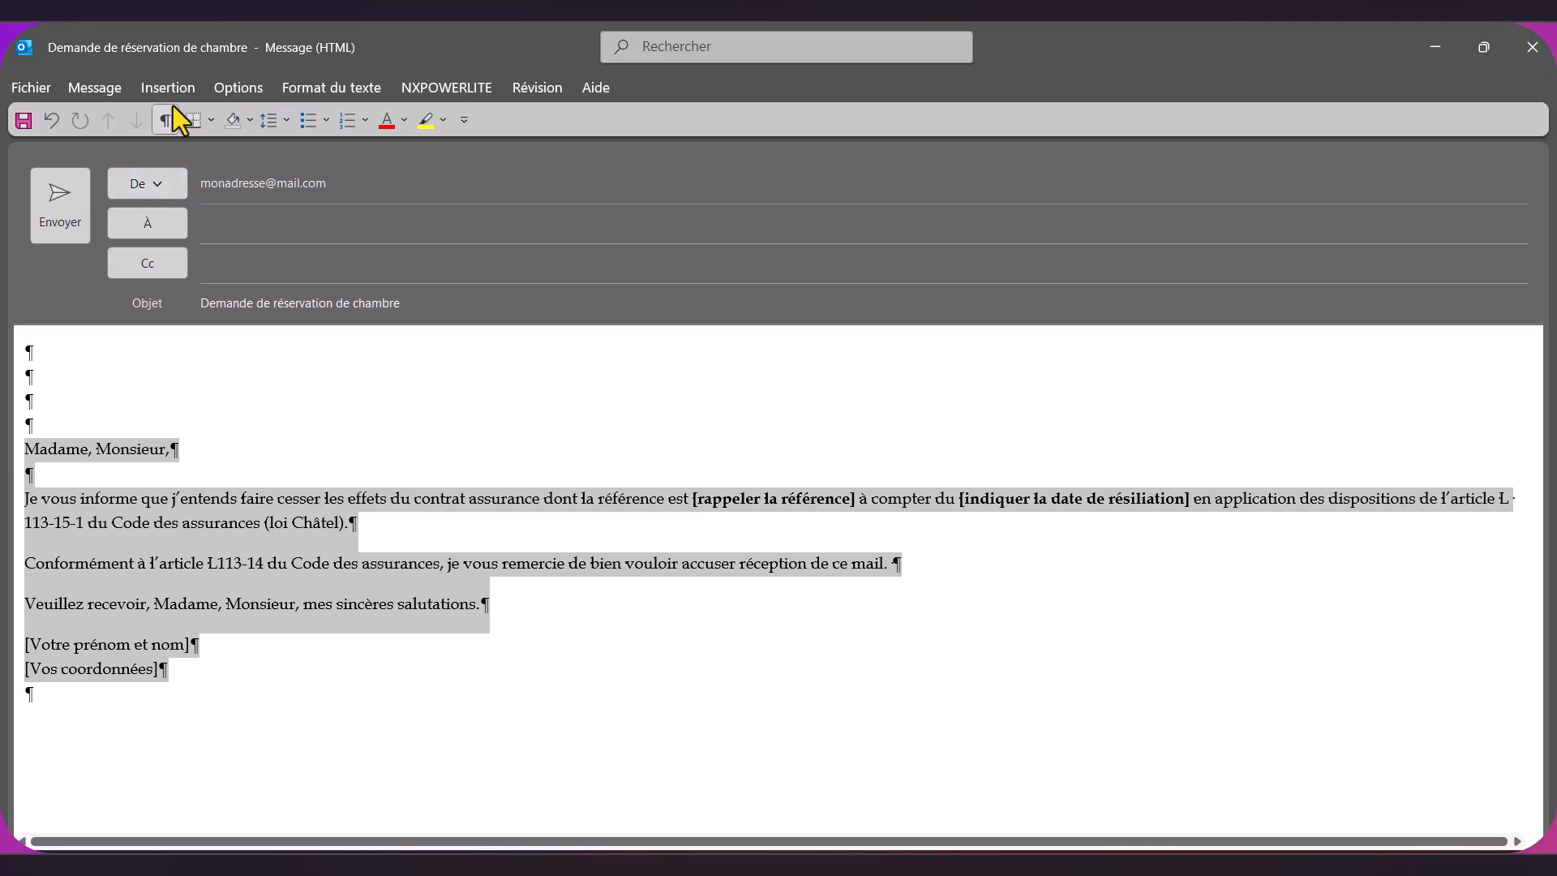
click(206, 523)
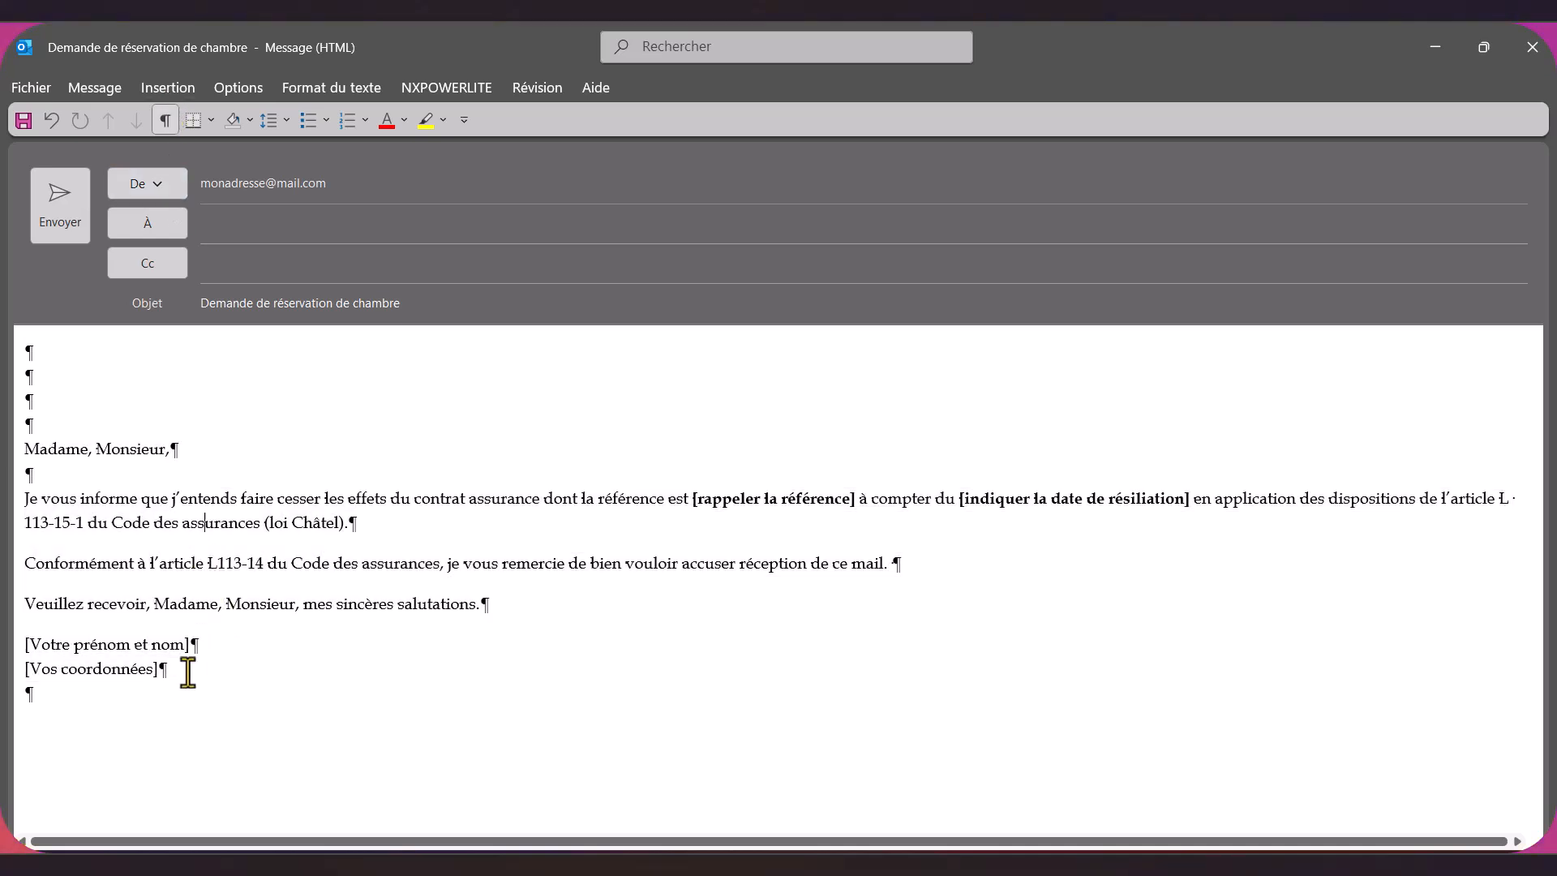
drag(180, 685, 29, 451)
click(228, 536)
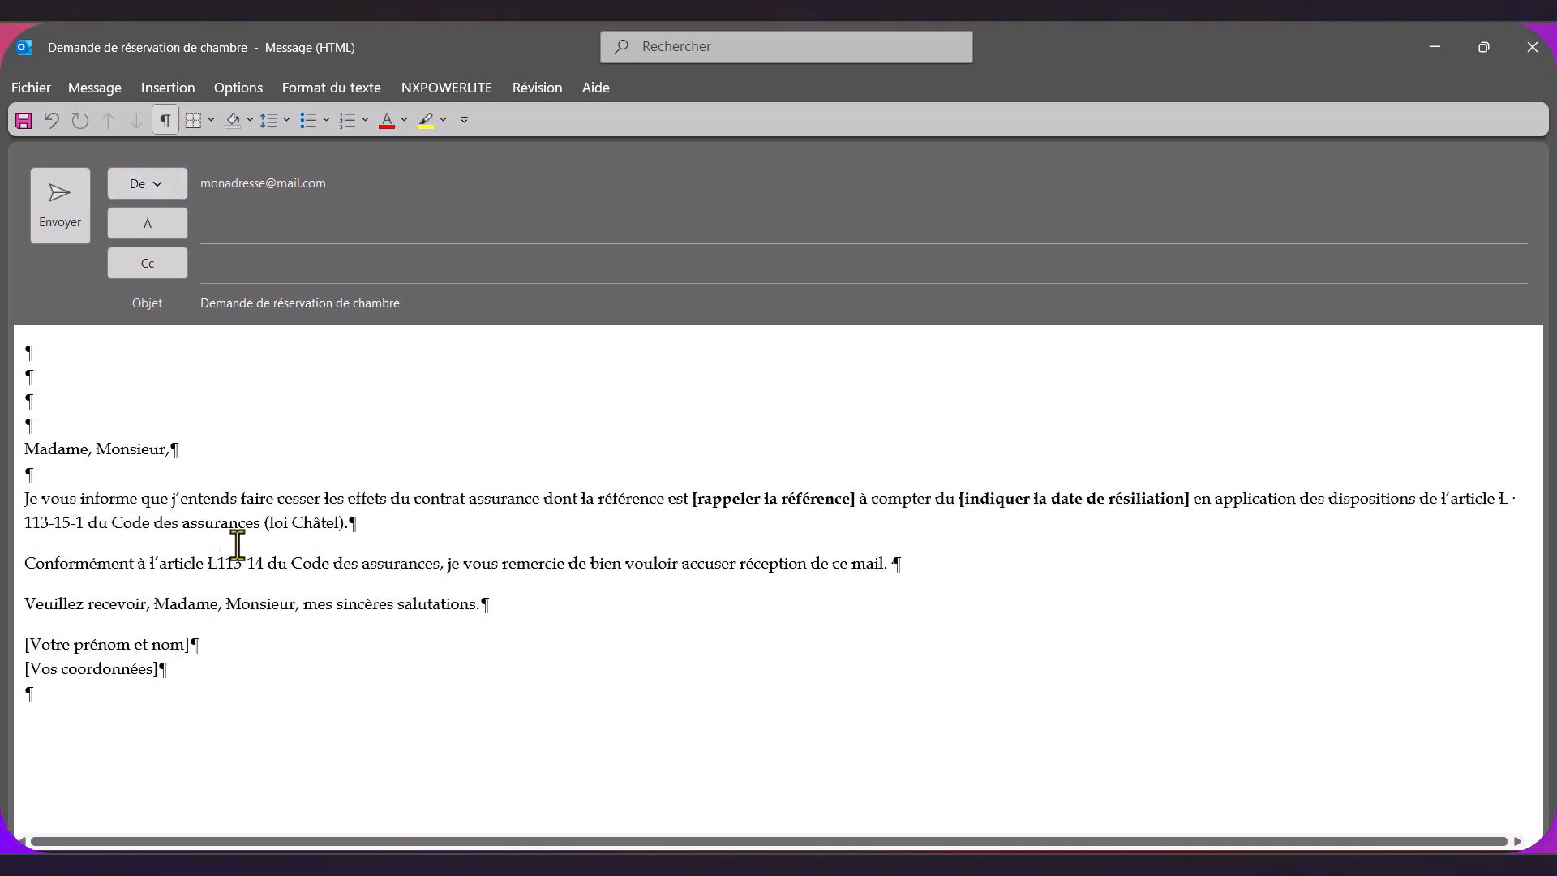
drag(180, 683, 120, 668)
click(182, 647)
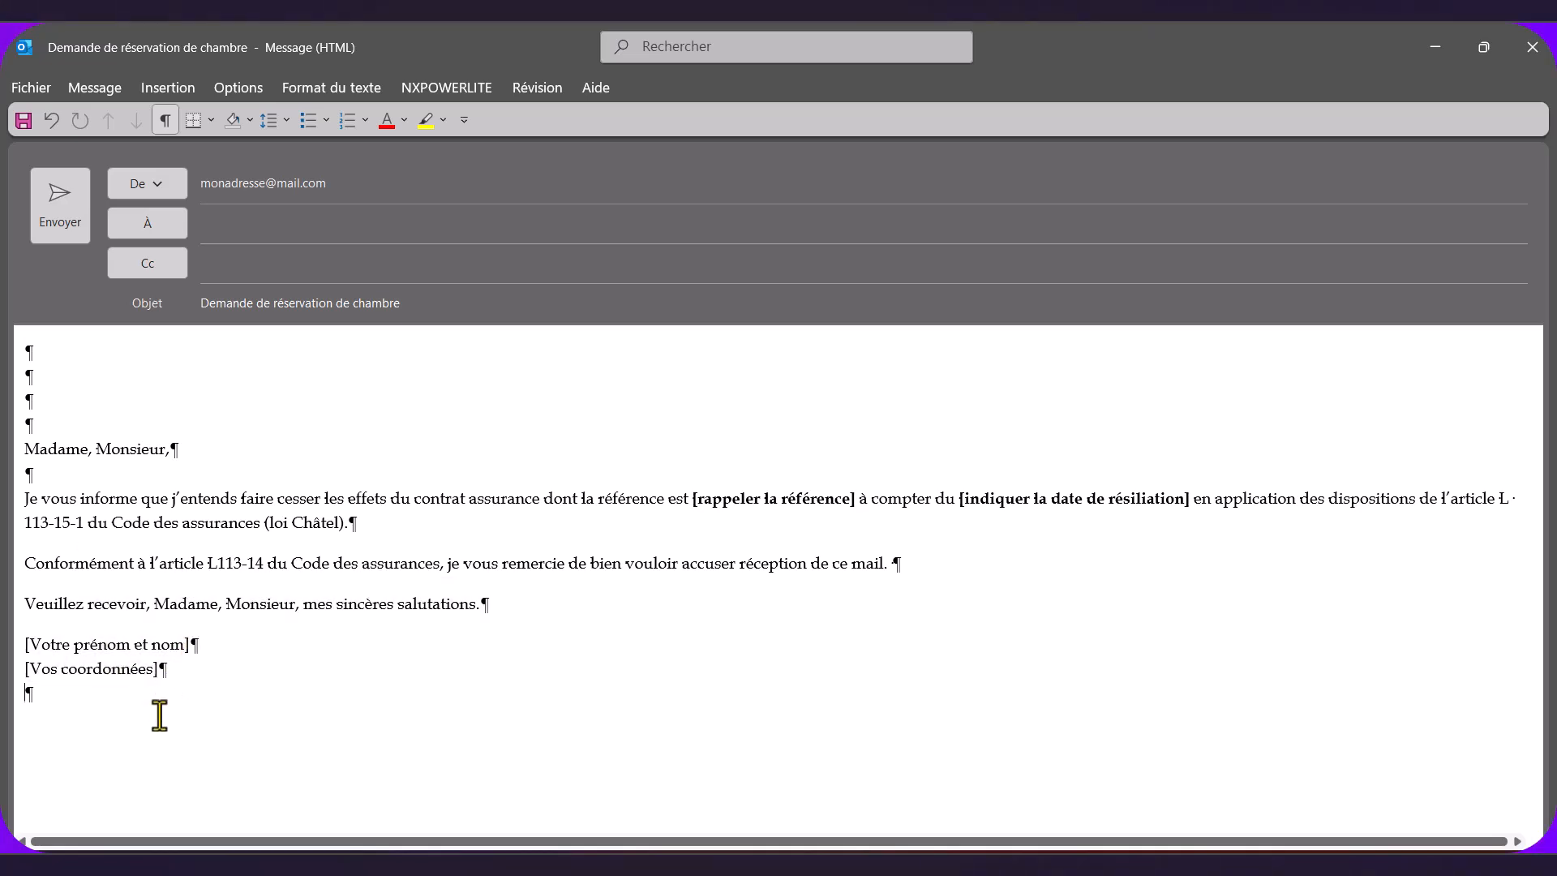
click(168, 684)
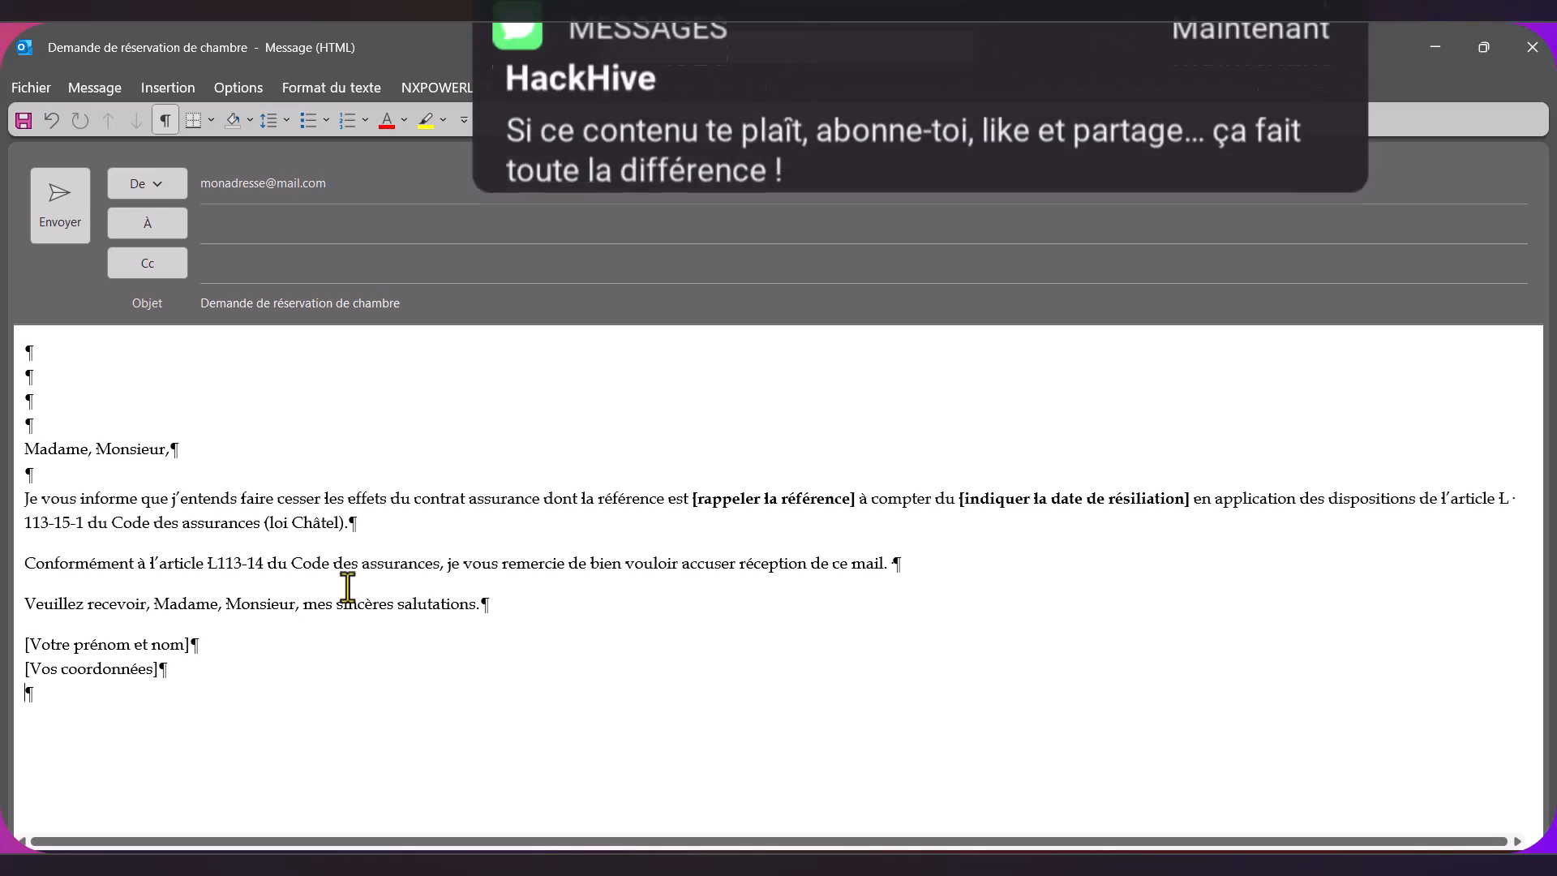
drag(172, 671, 52, 455)
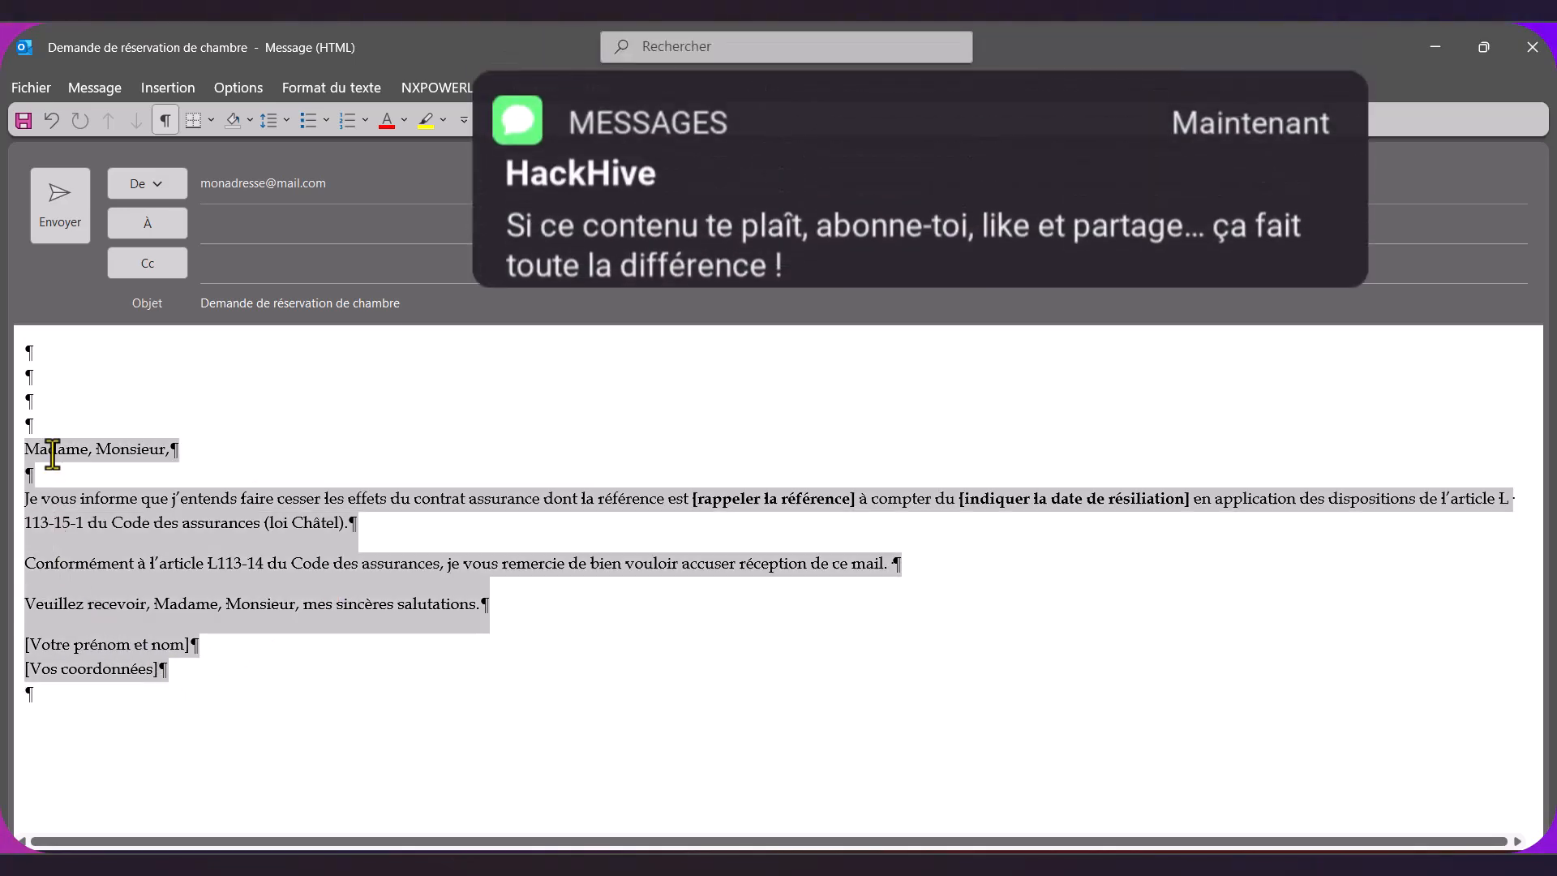
click(187, 531)
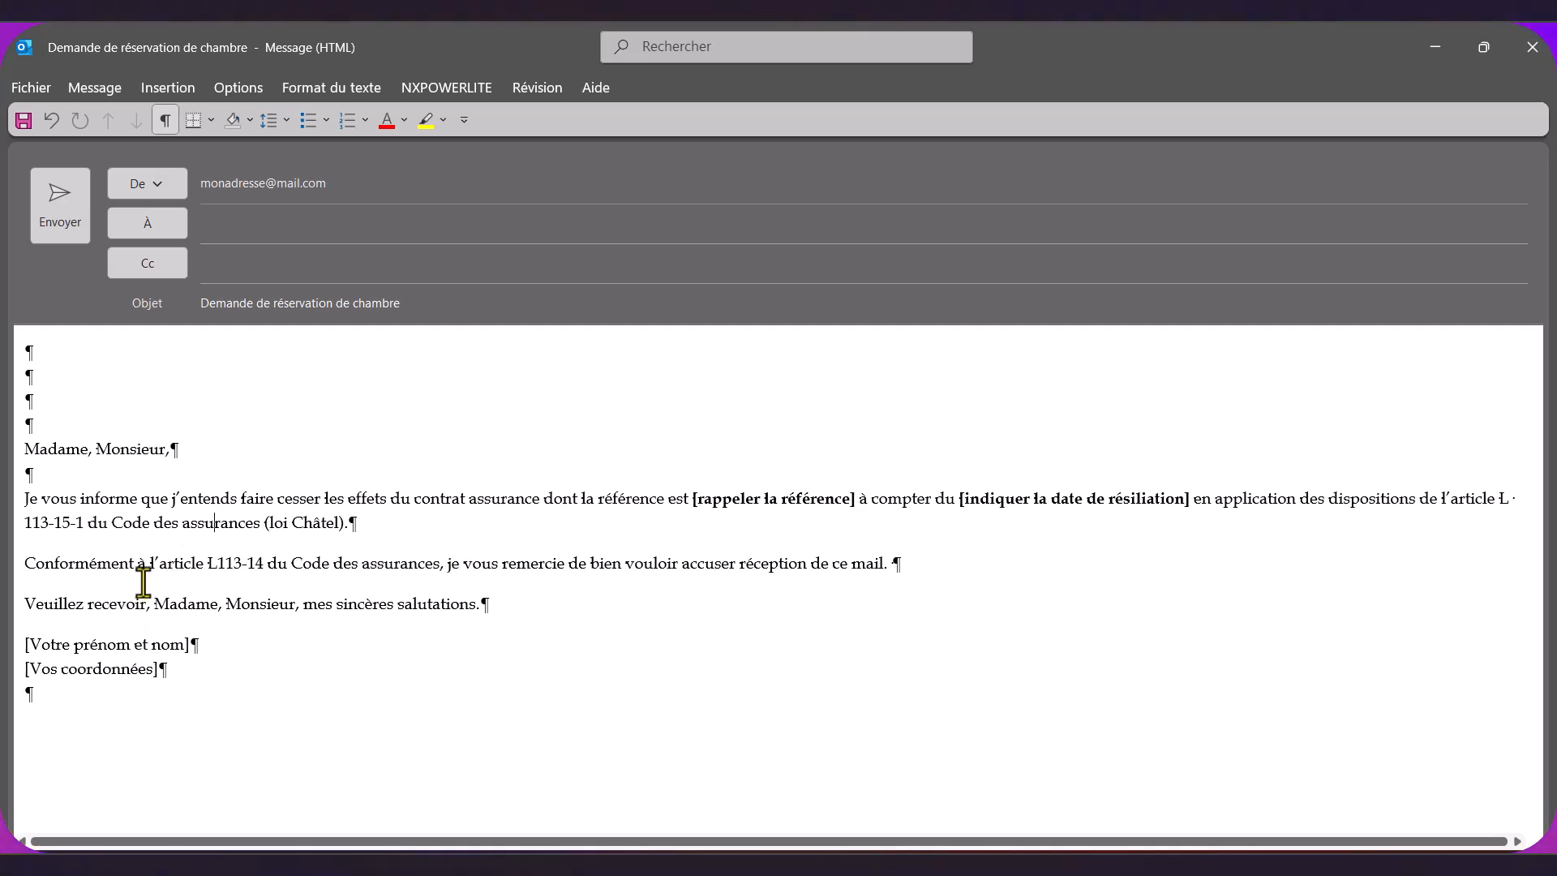
Save the insurance cancellation text, from "Madame, Monsieur," to "[Vos coordonnées]", as a QuickPart building block named "résiliation".
drag(167, 669, 4, 464)
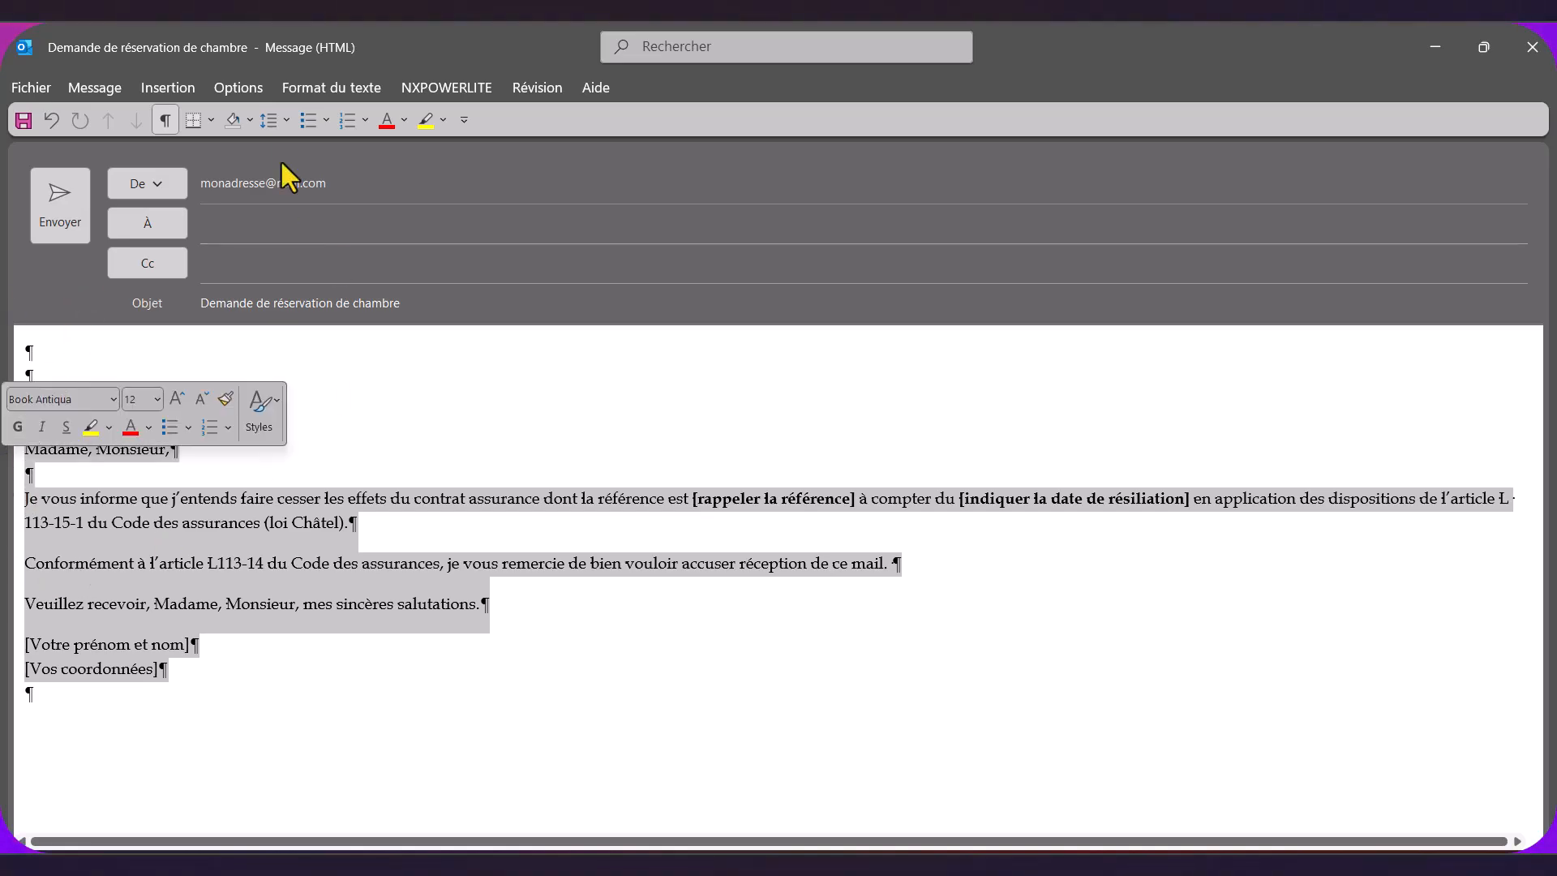
click(165, 88)
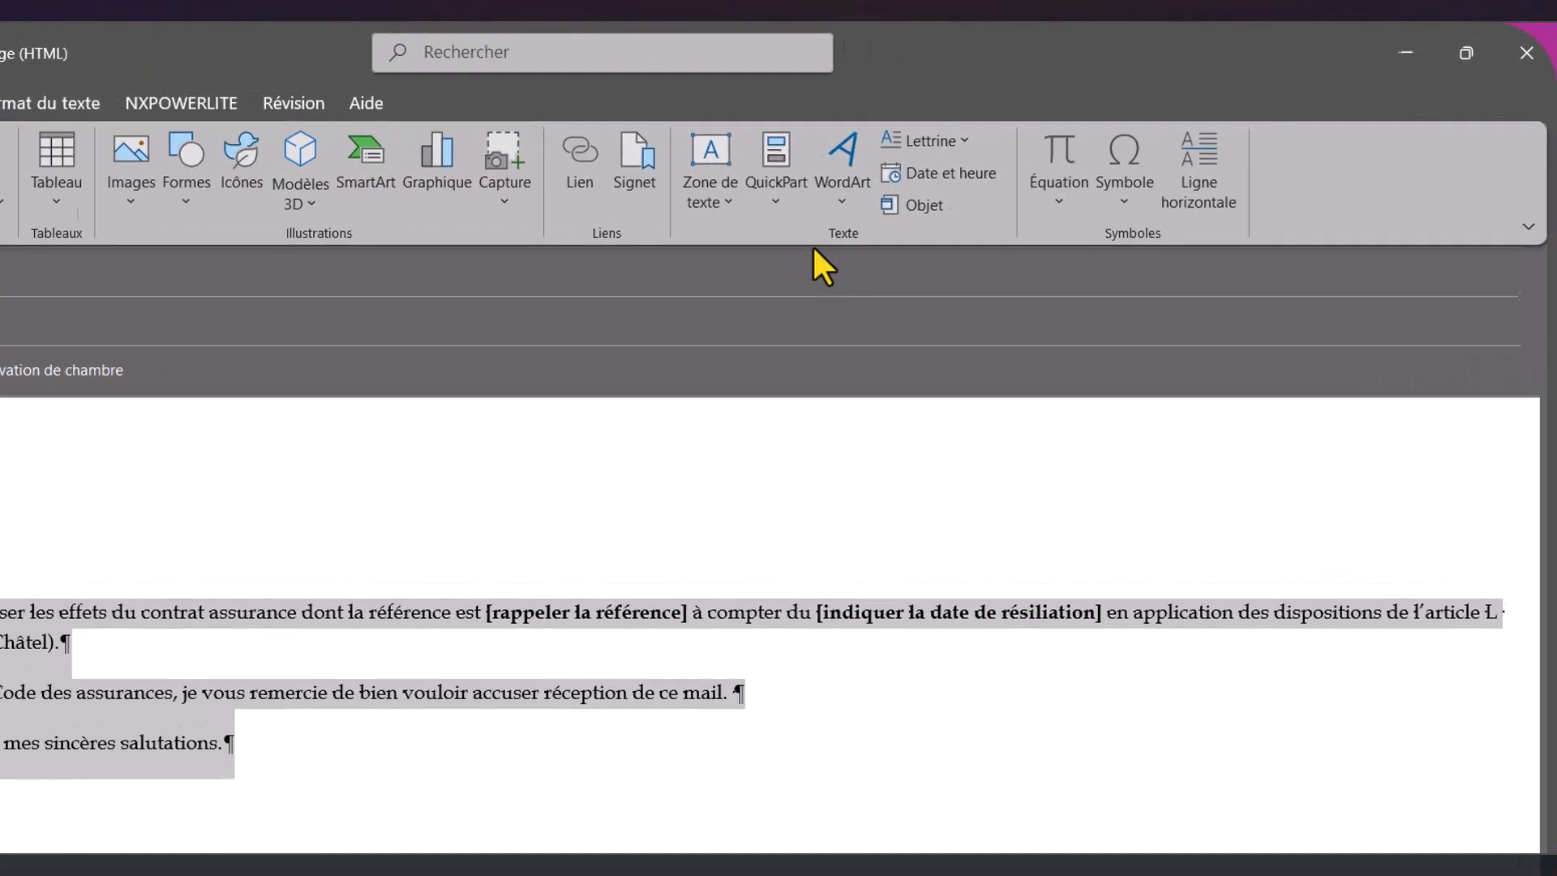
click(742, 209)
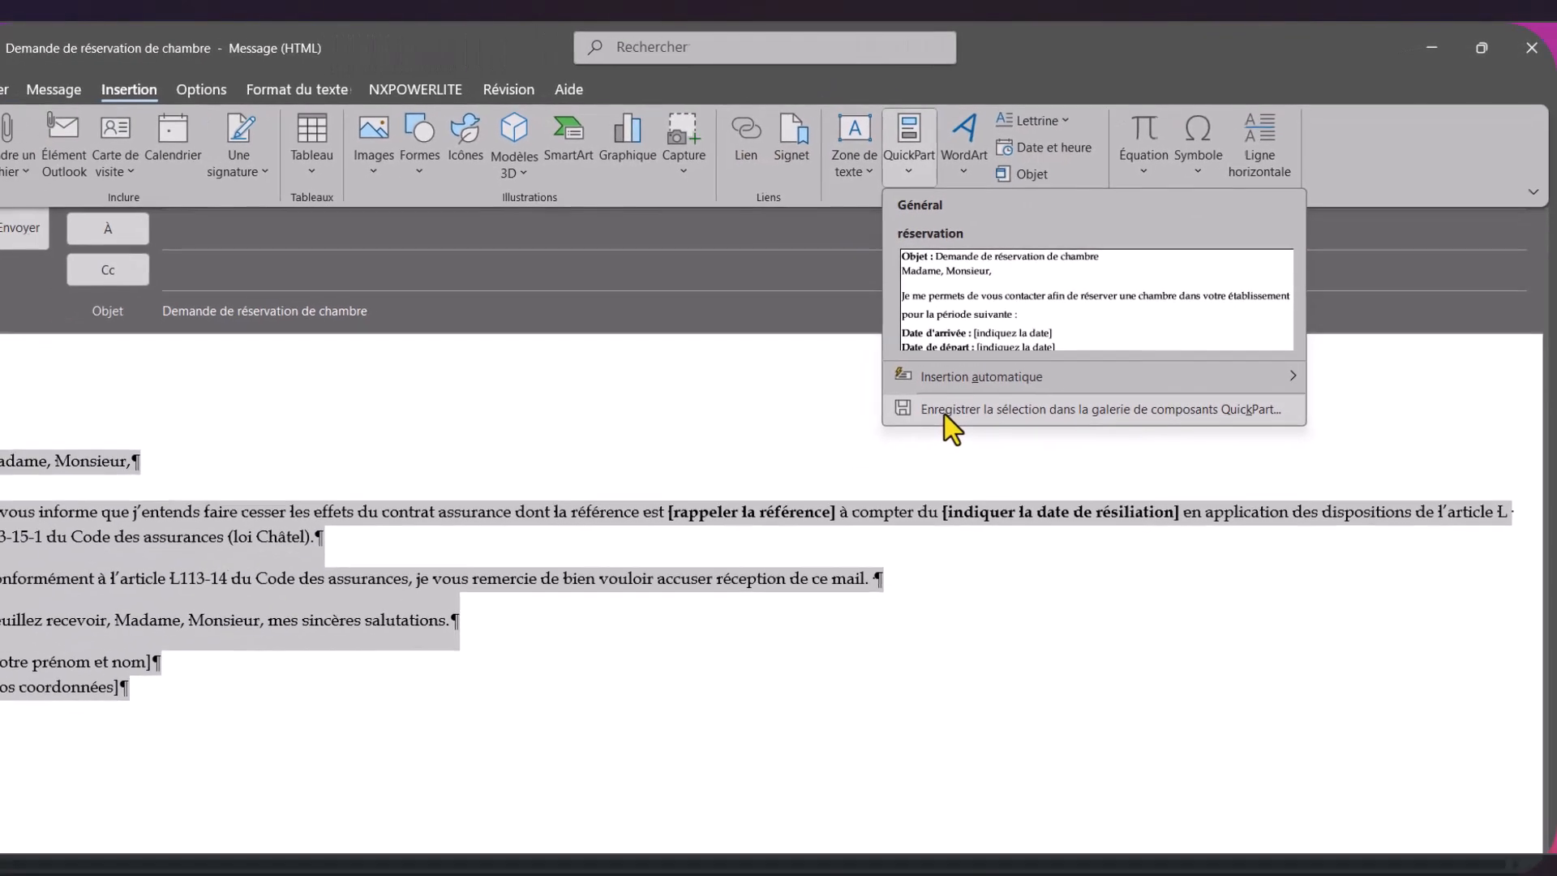
click(786, 511)
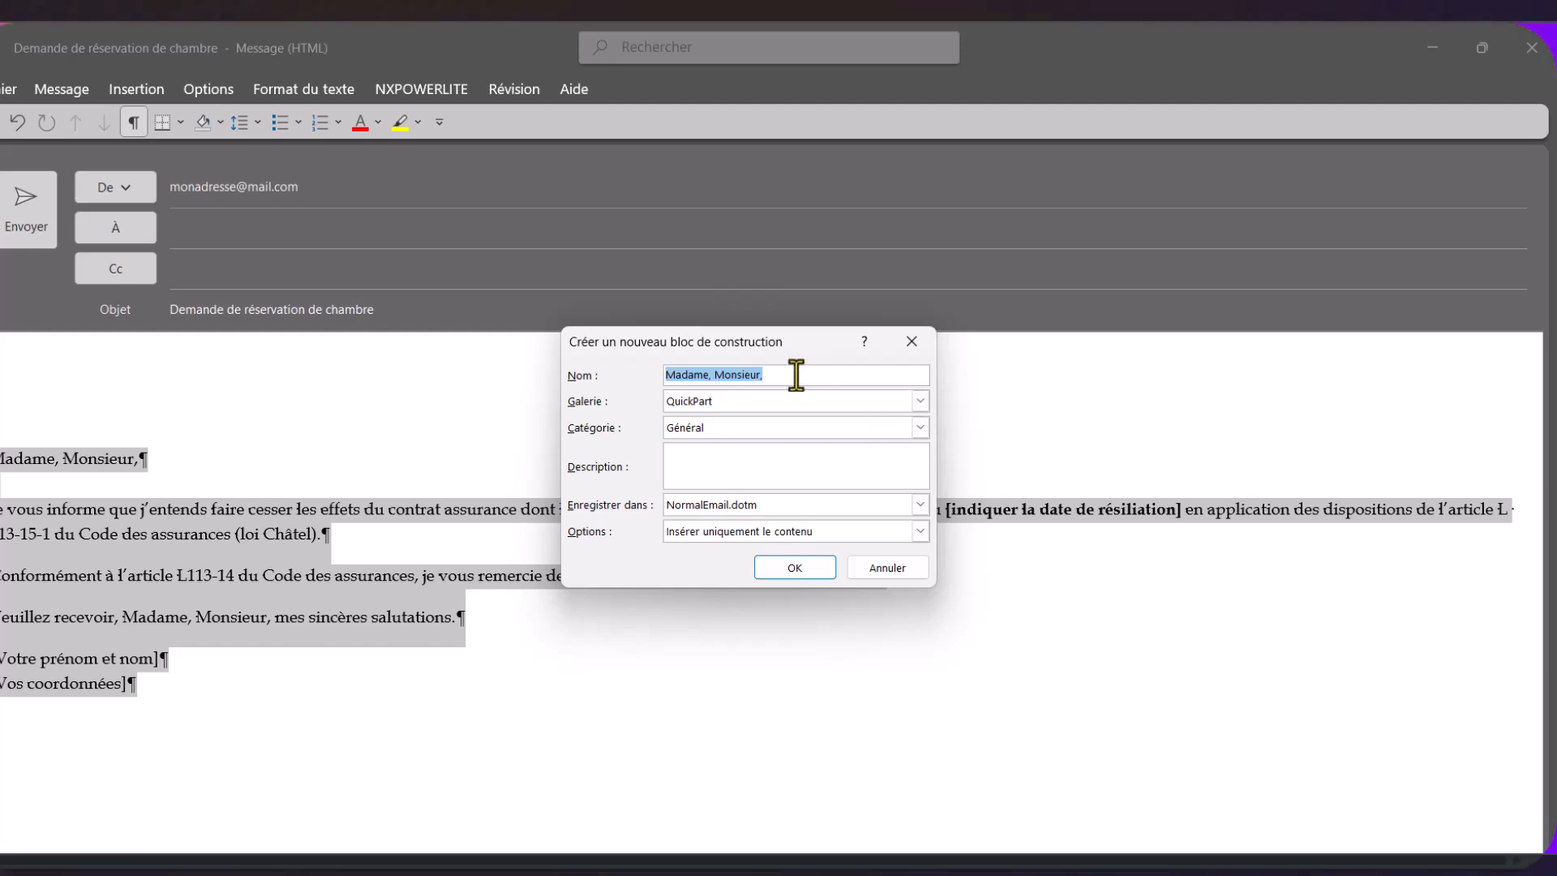
text(rési)
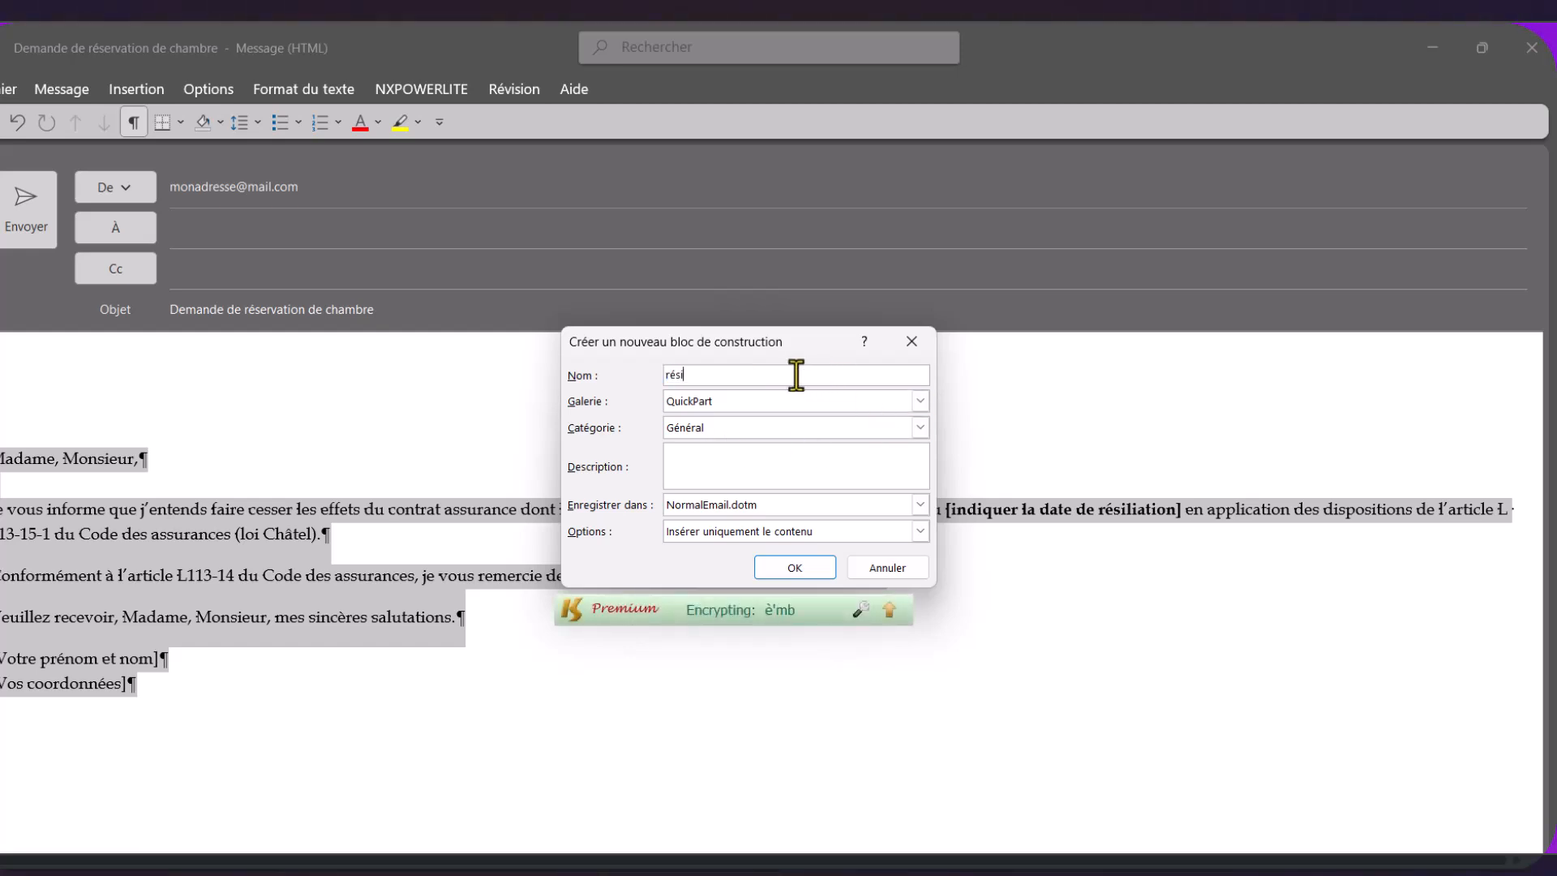
text(liation)
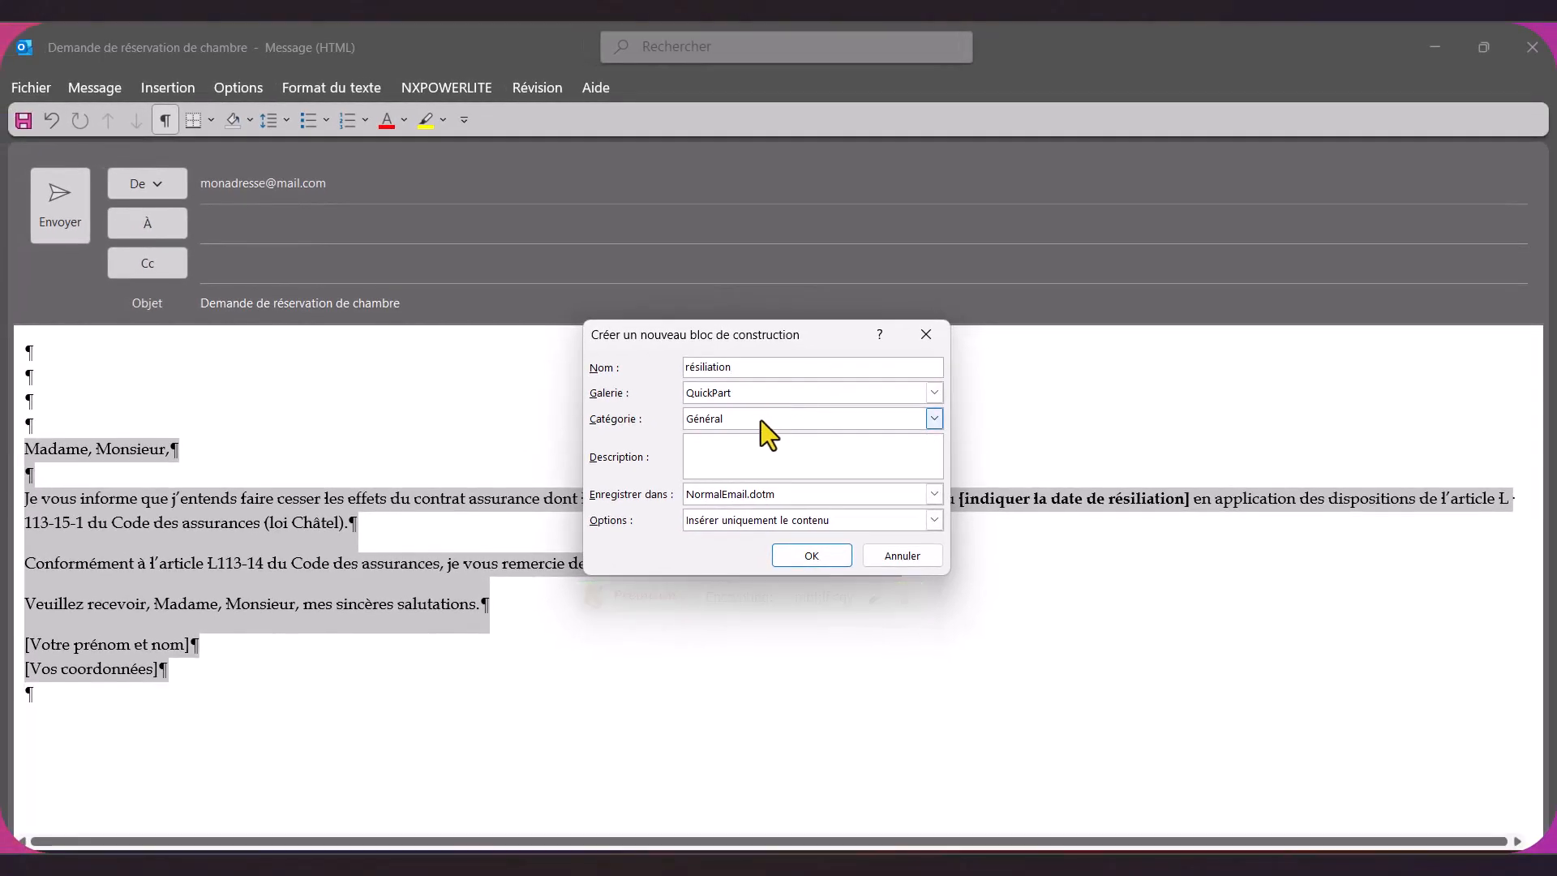
click(818, 556)
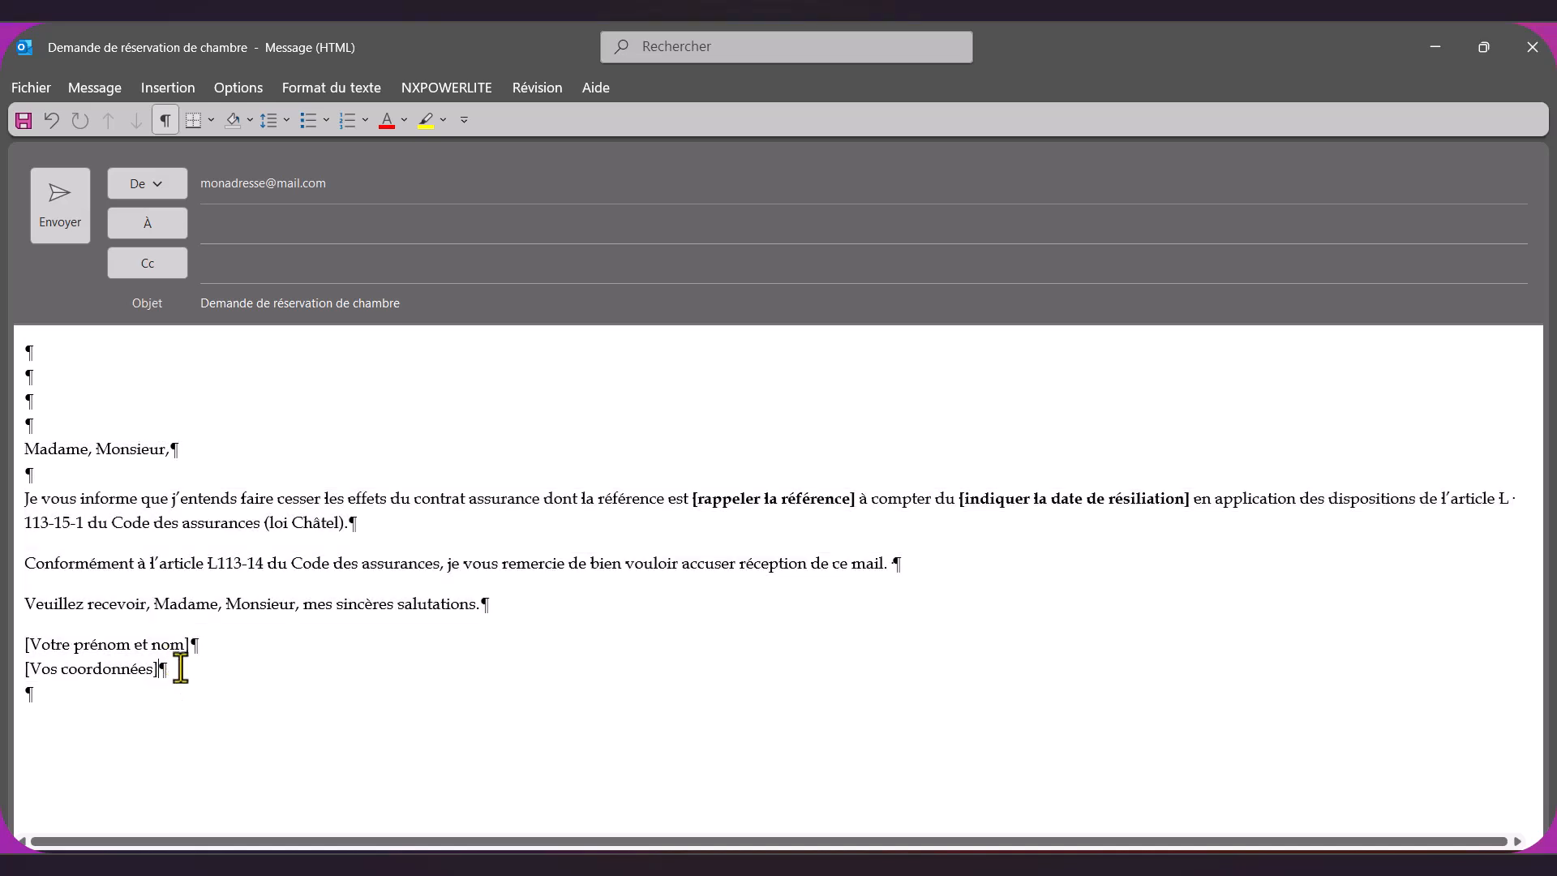
Clear the entire message body and try to expand the abbreviation "rés" into a building block.
drag(180, 668, 38, 331)
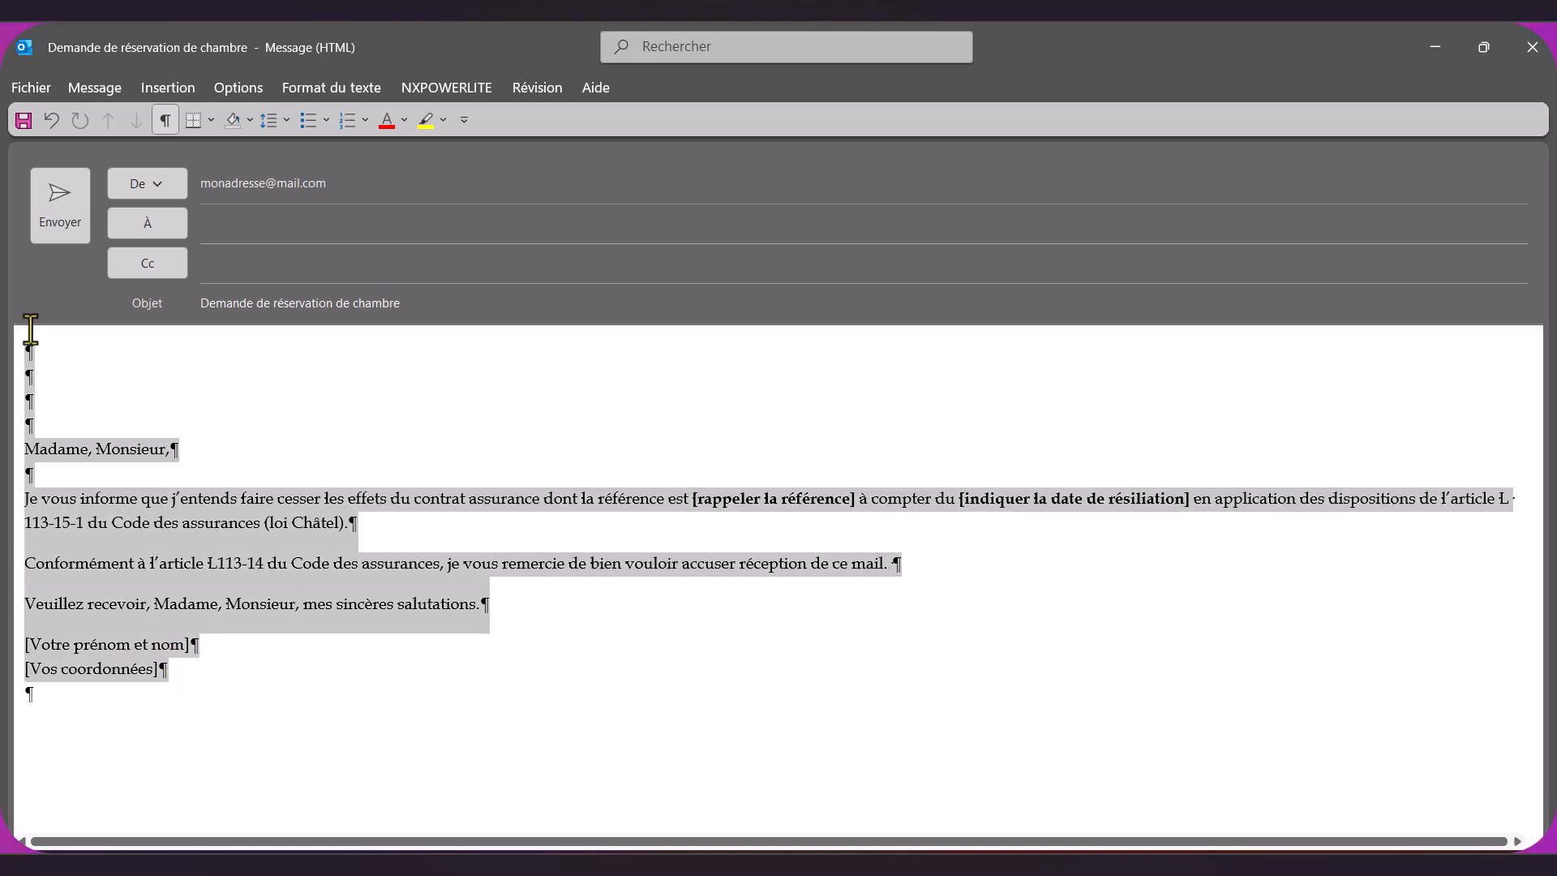
key(Delete)
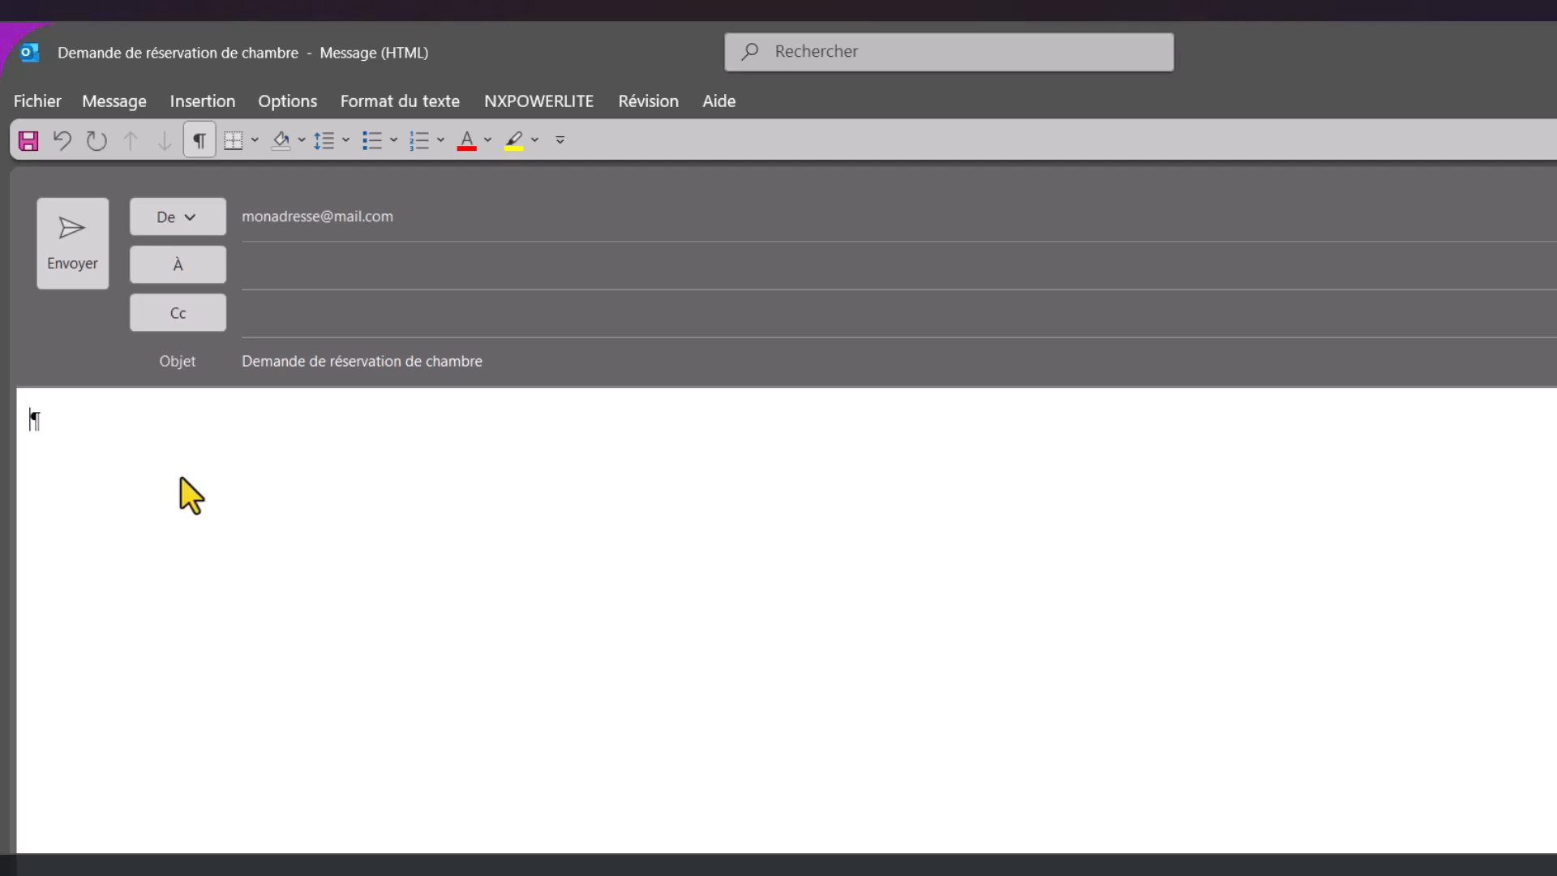
text(rés)
key(F3)
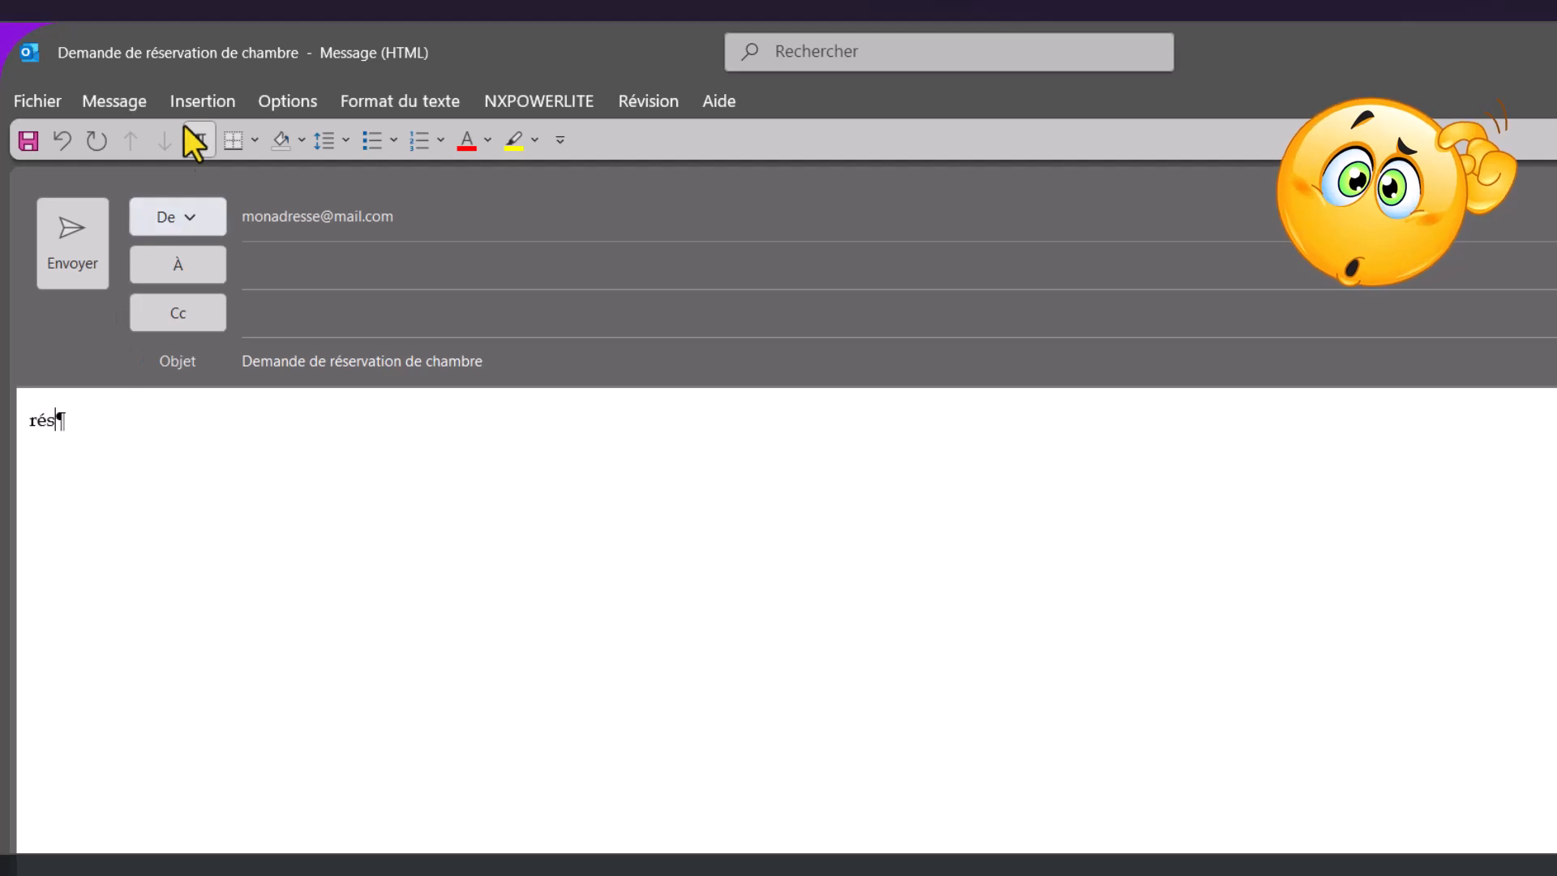
Check the names of the saved QuickPart building blocks and insert the "résiliation" block in place of the abbreviation.
click(210, 101)
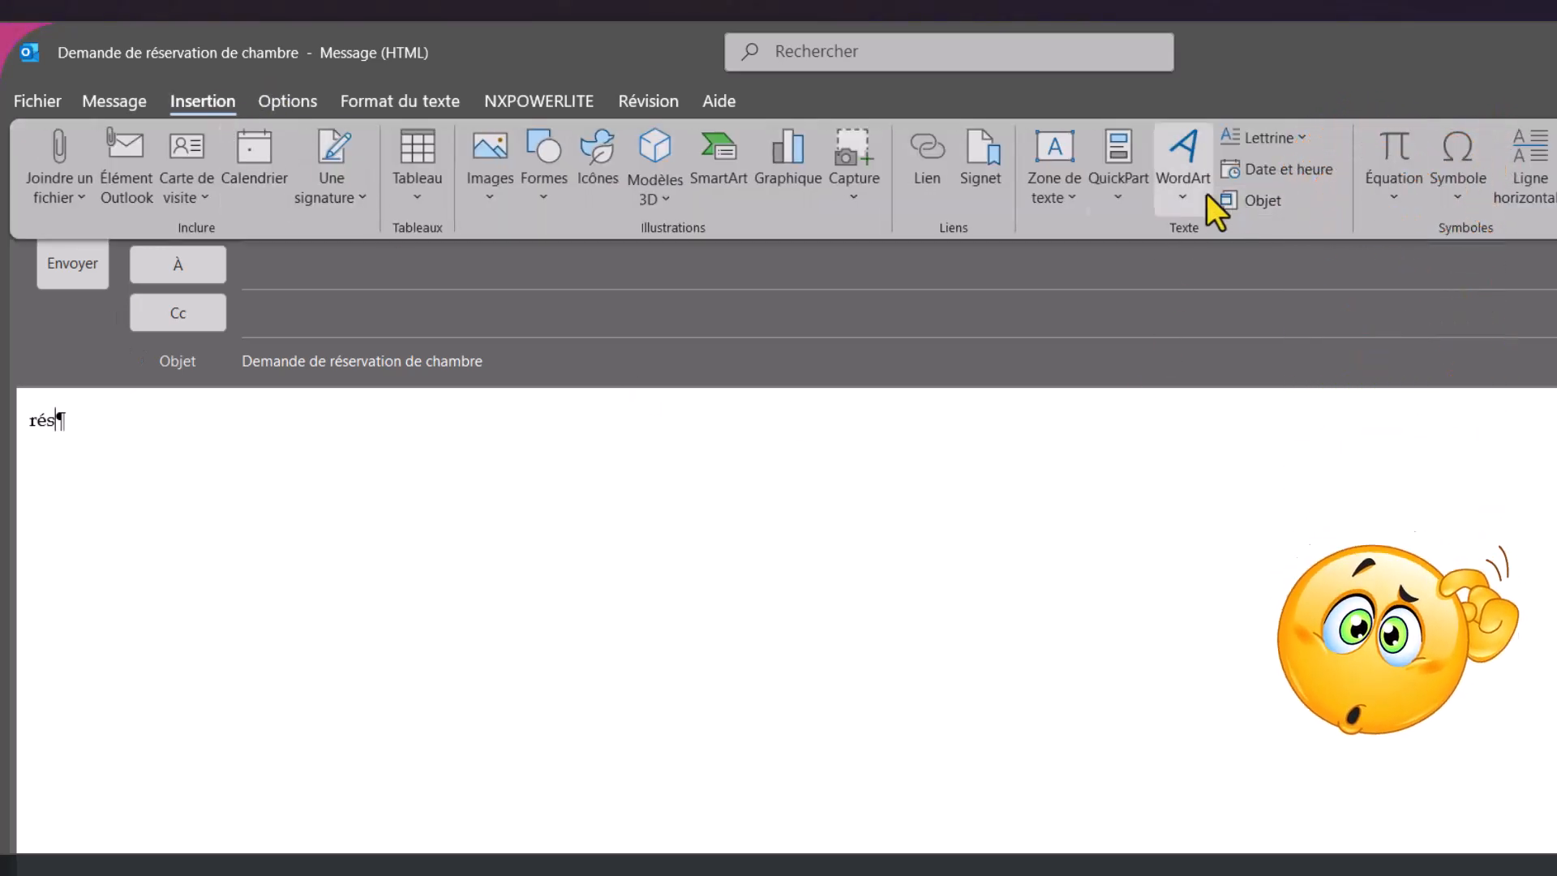
click(1124, 198)
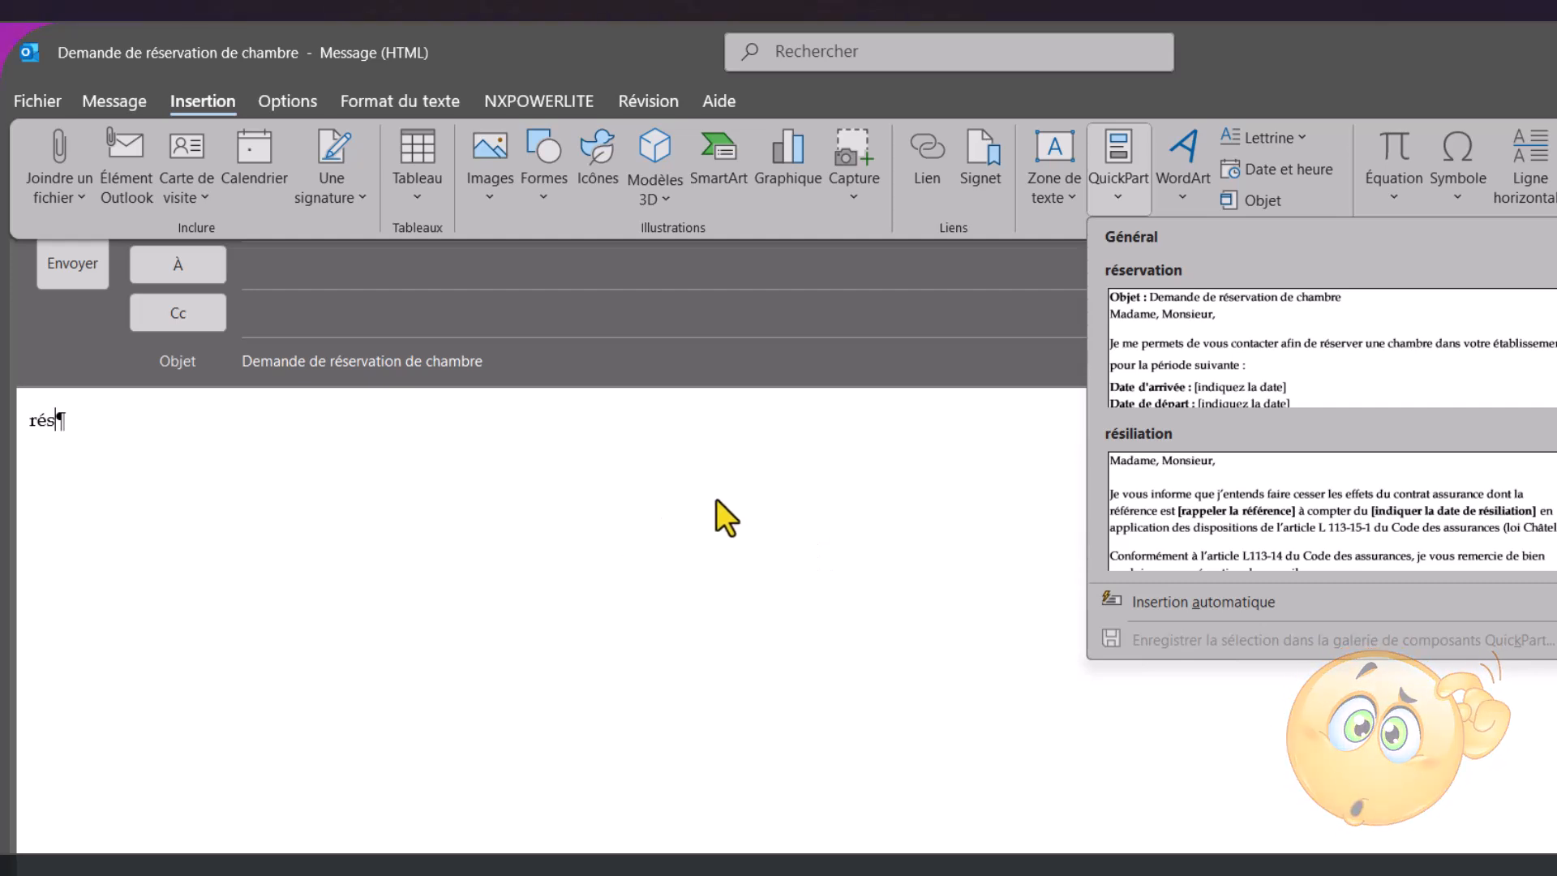
click(605, 505)
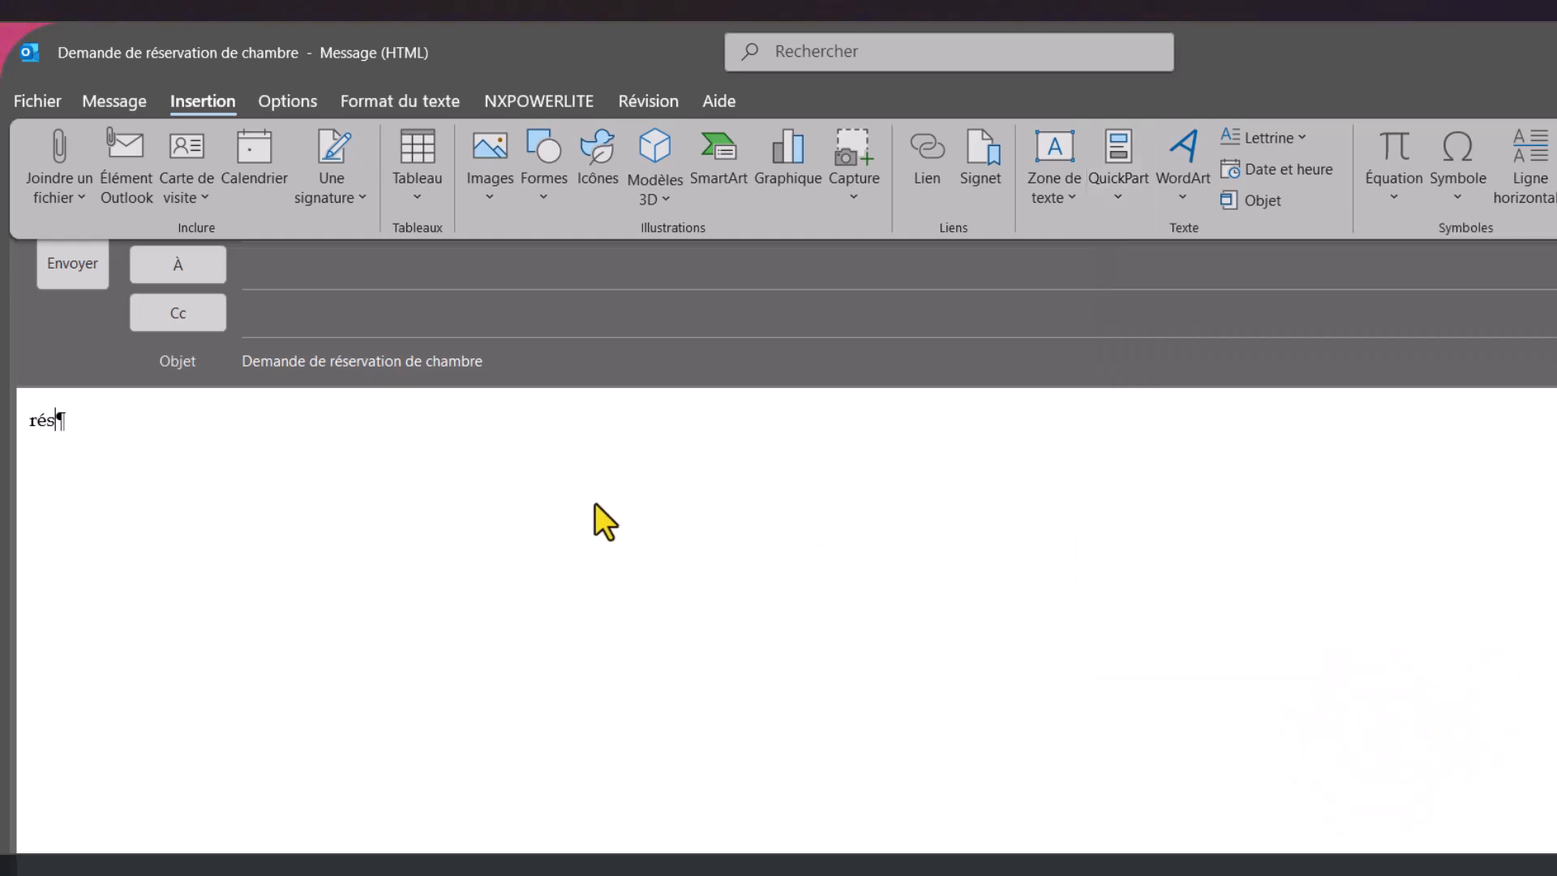
key(Return)
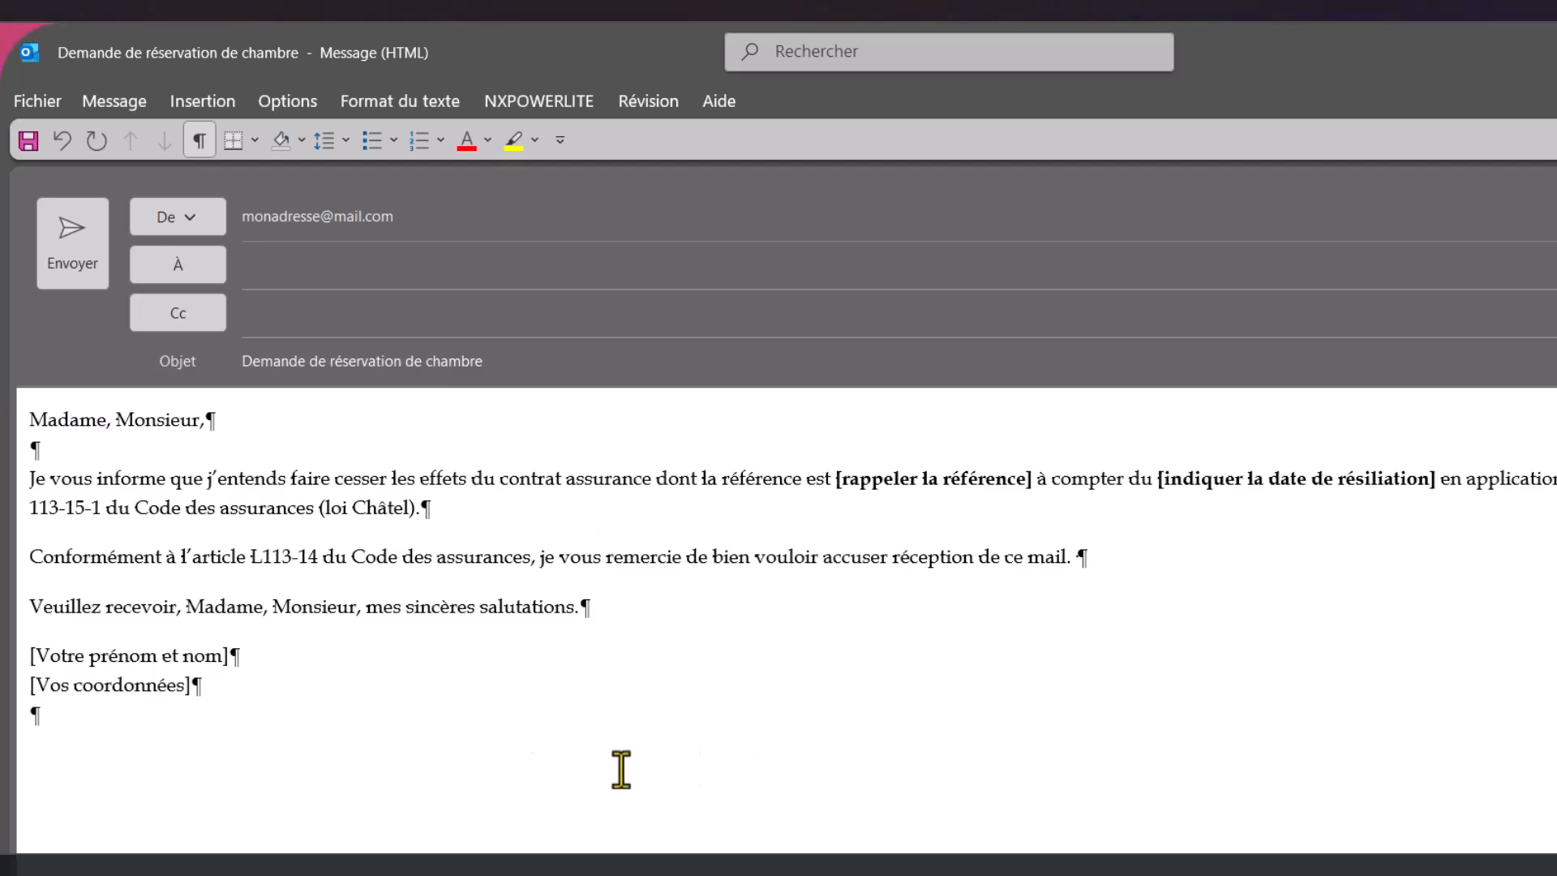
Replace the cancellation text with the abbreviation "rése" and expand it into the "réservation" building block.
drag(107, 722, 17, 416)
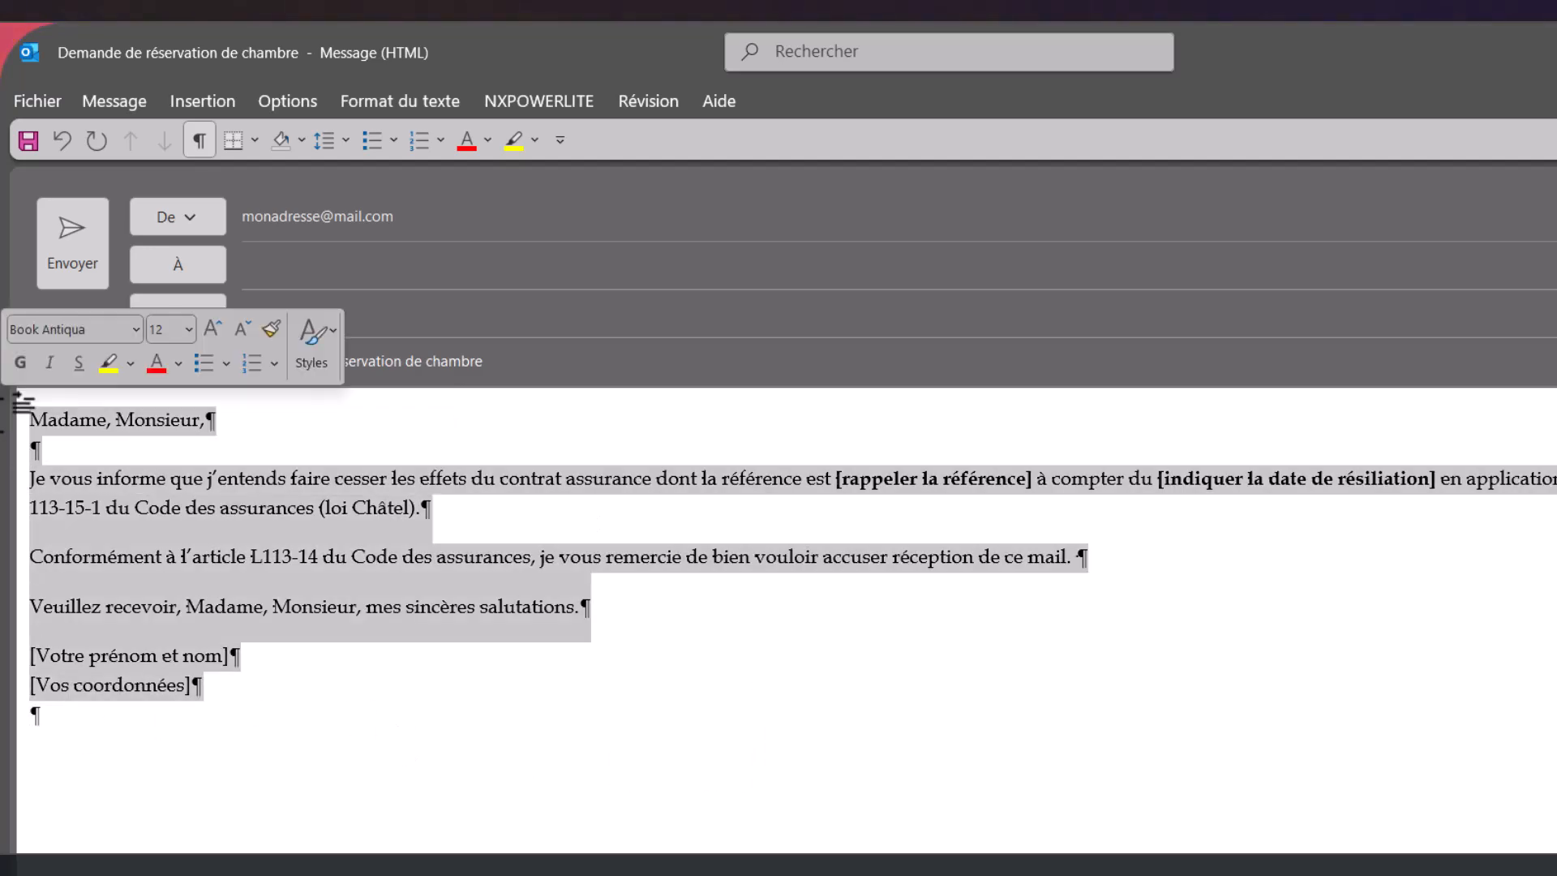
key(Delete)
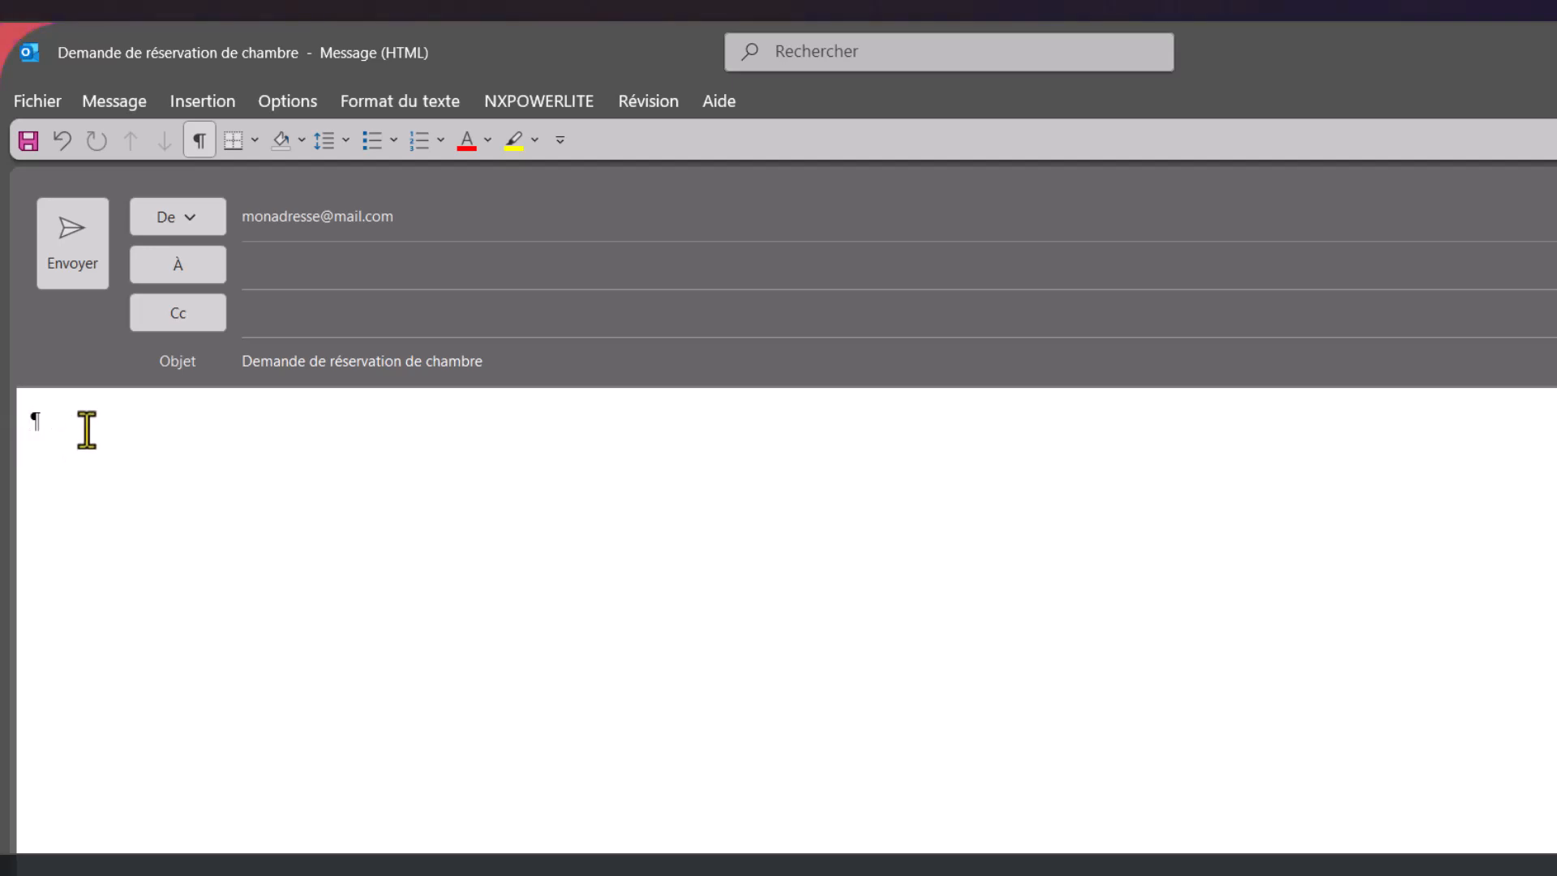
text(r)
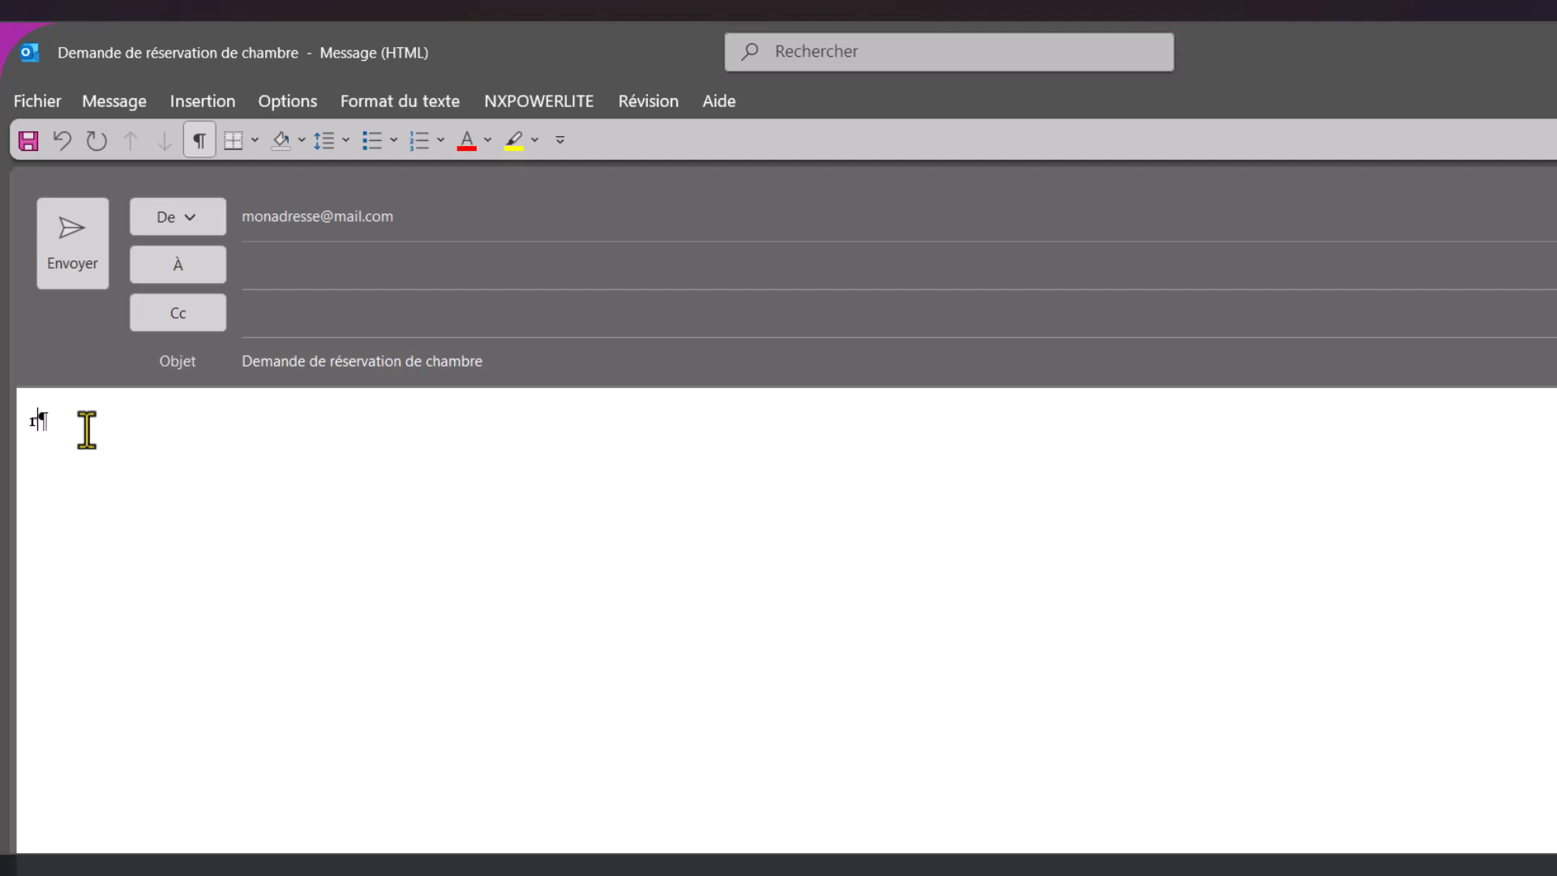
text(ése)
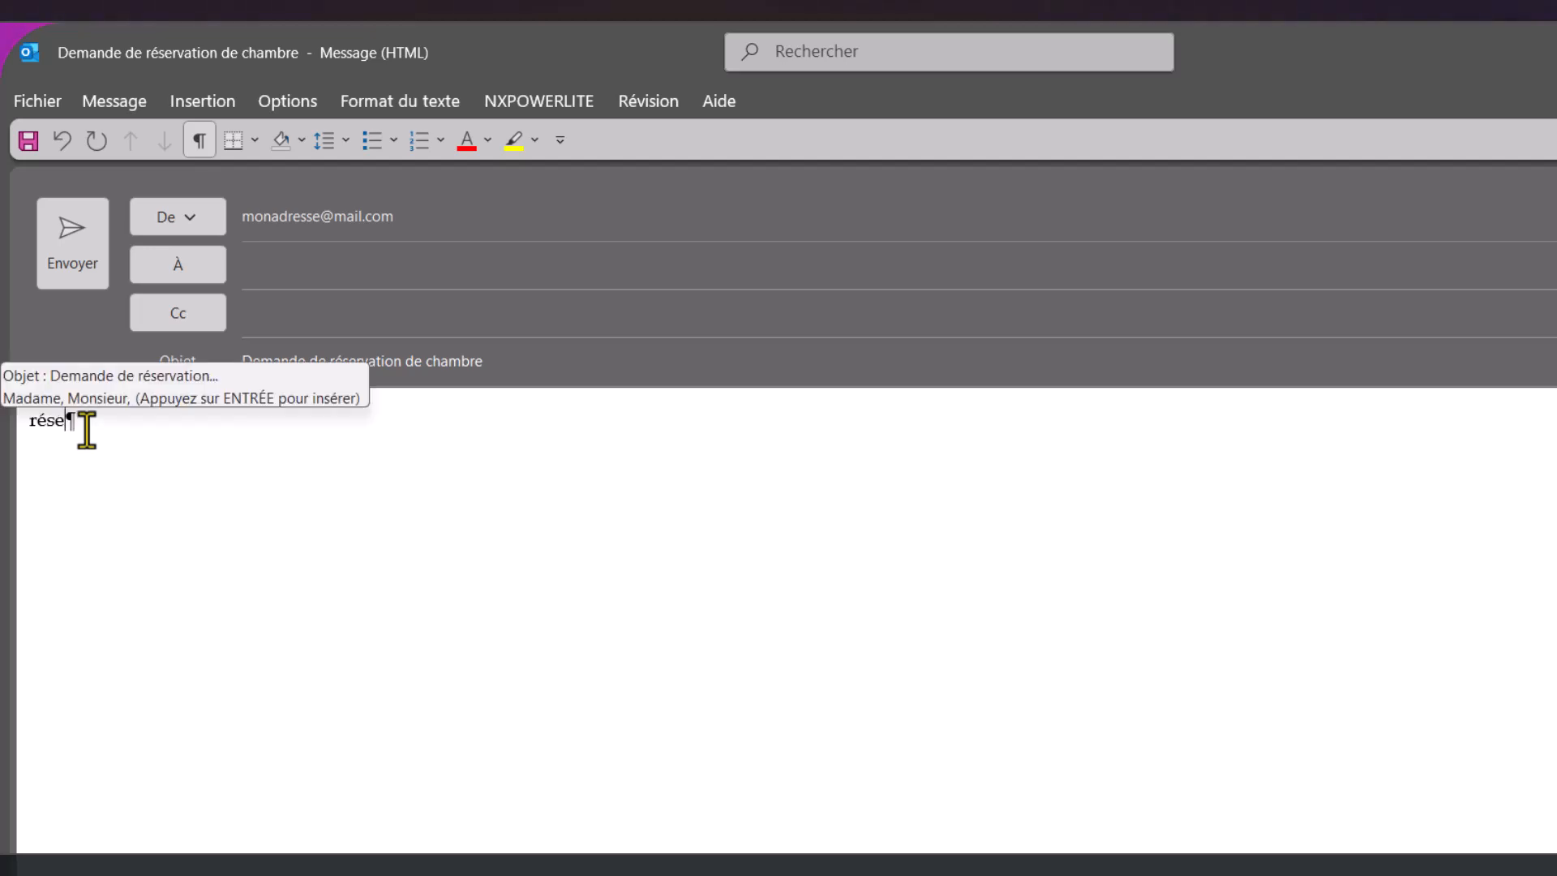
key(Return)
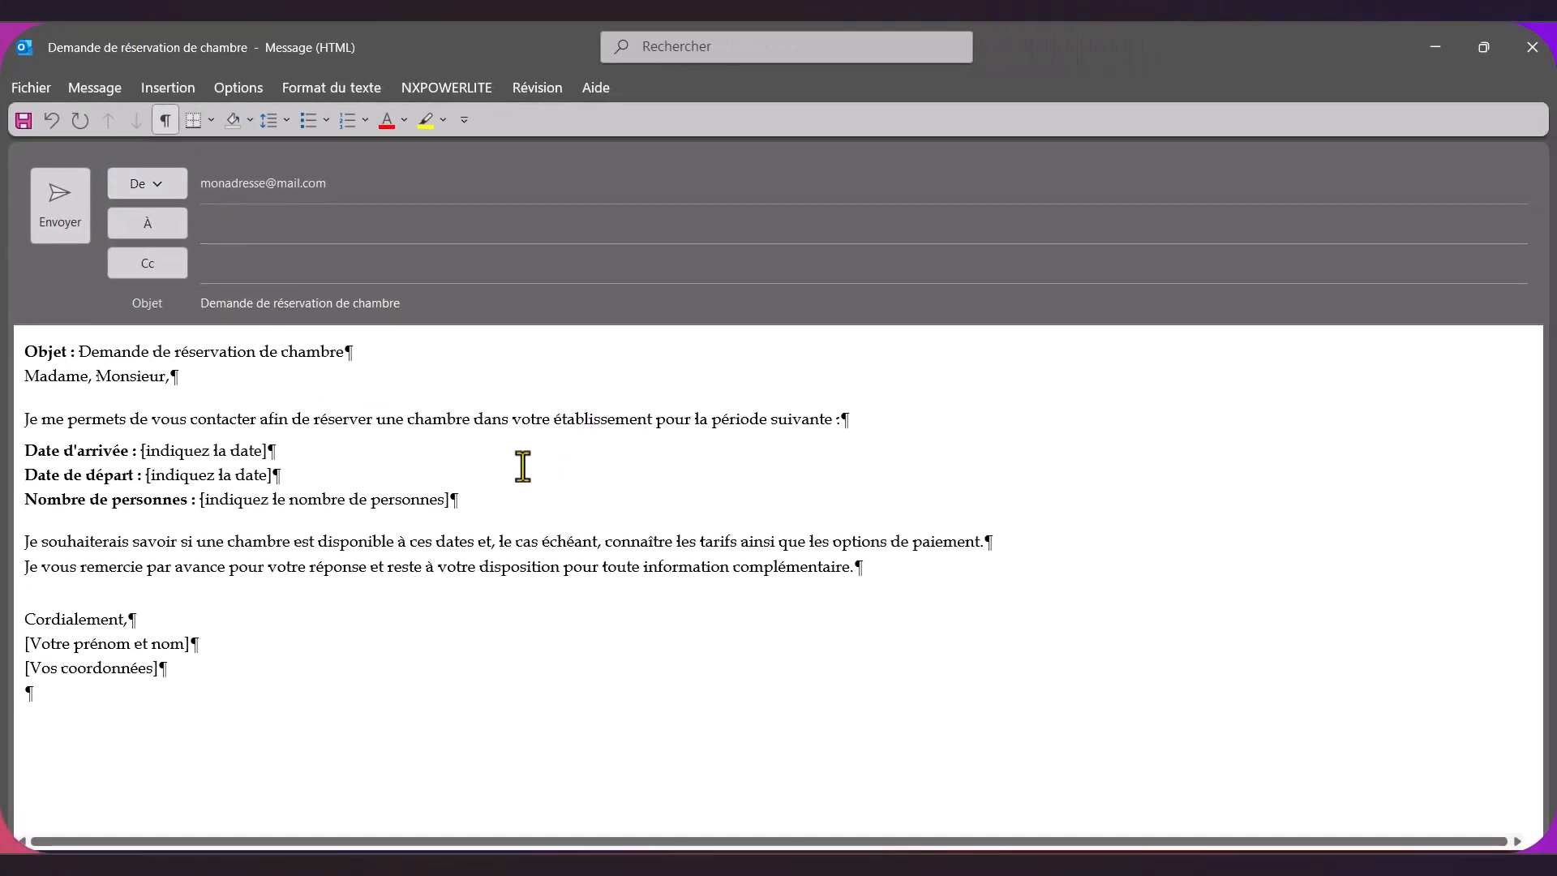
Review the properties of the "réservation" building block from the QuickPart gallery and close them without changes.
click(162, 88)
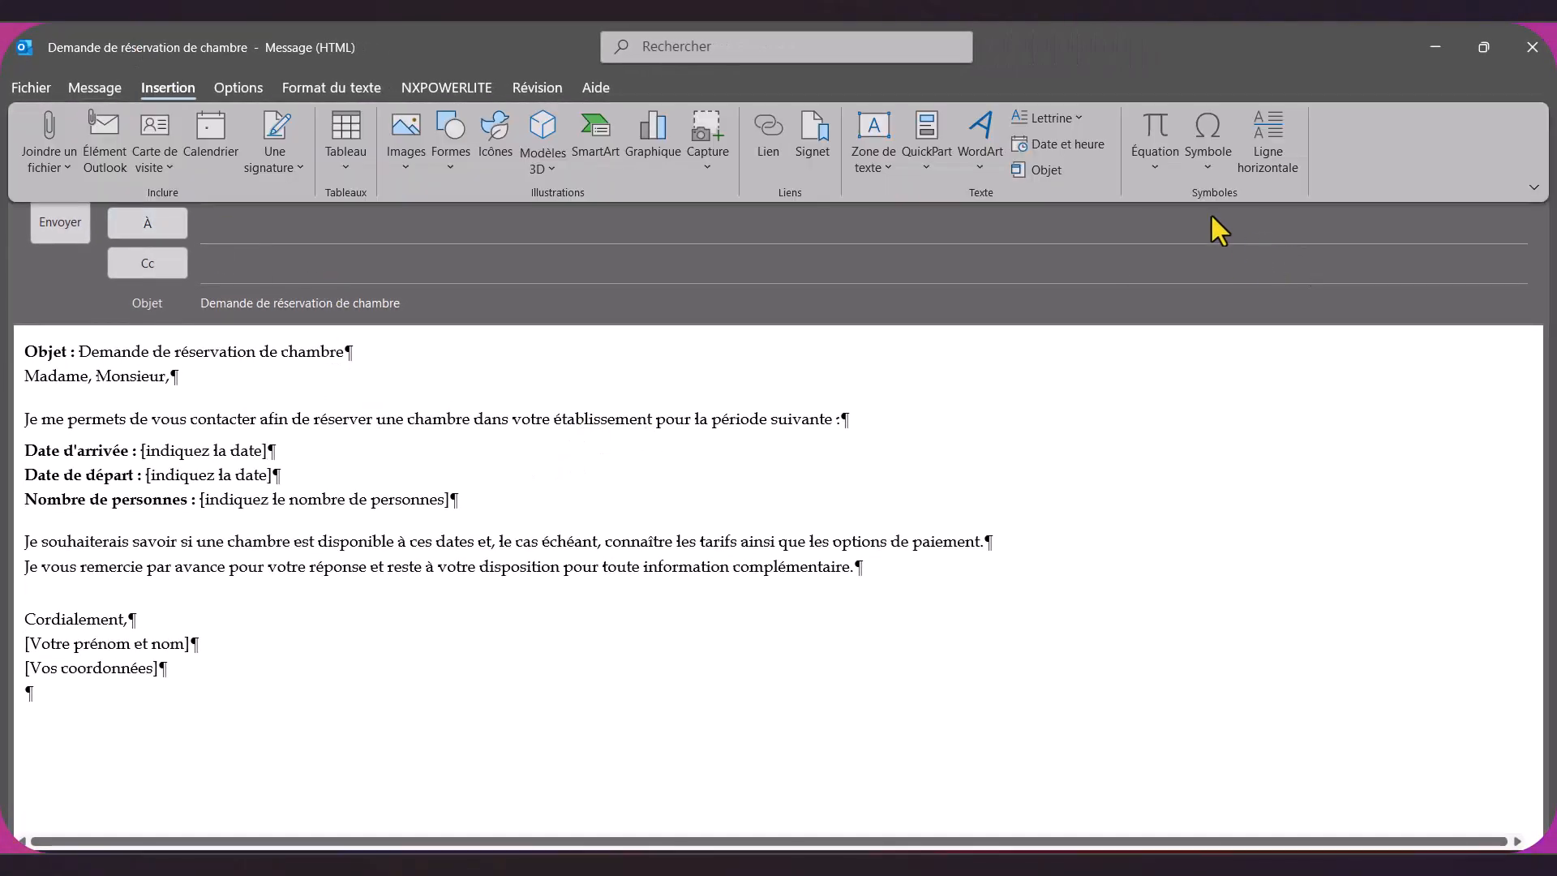
click(925, 162)
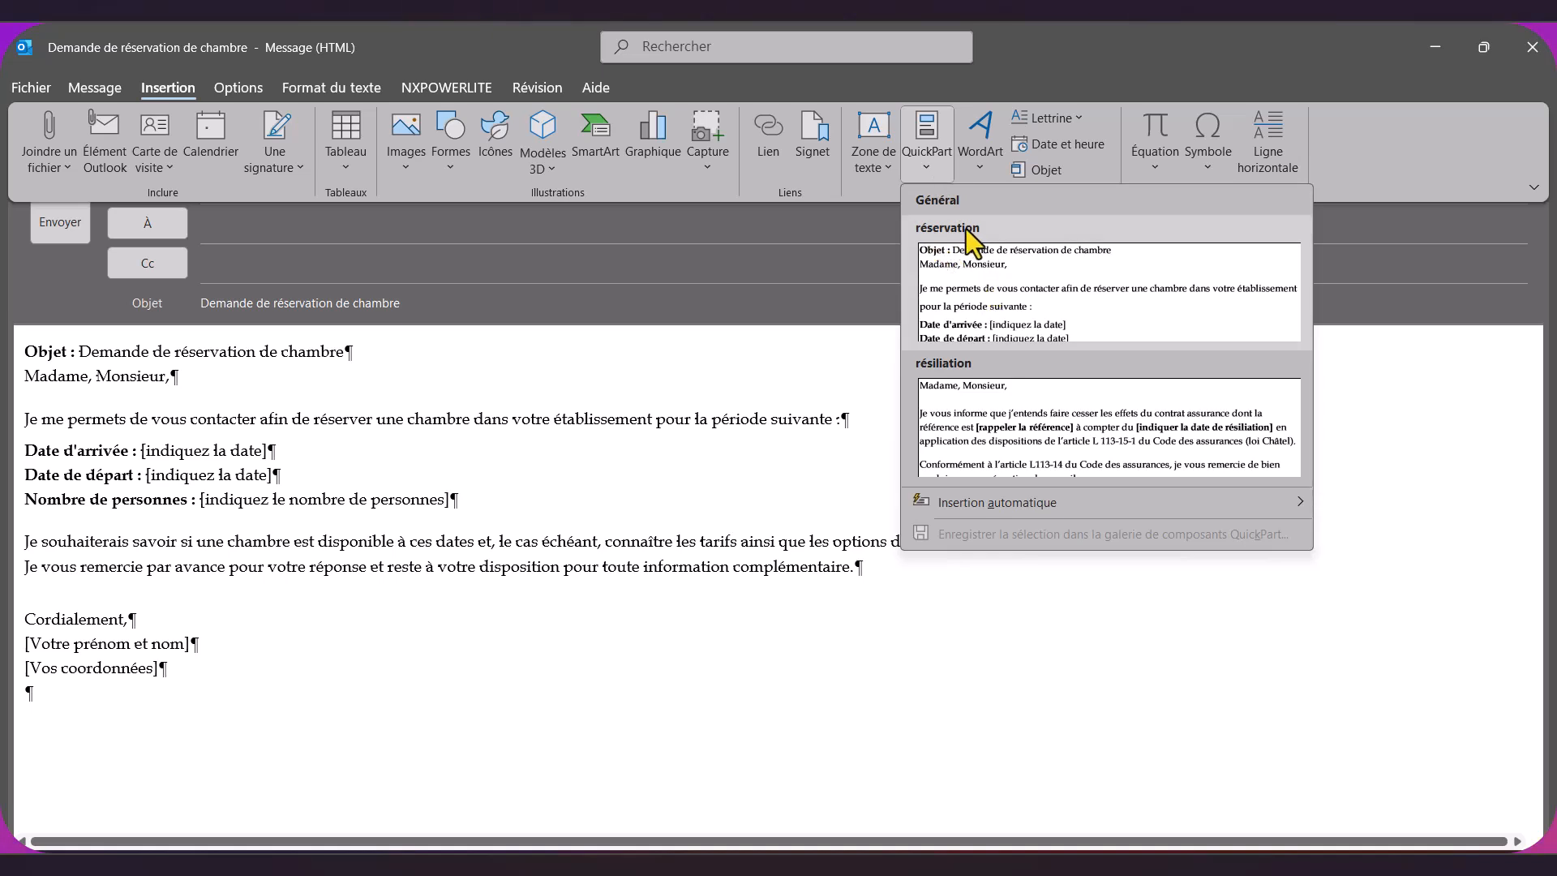
right_click(972, 297)
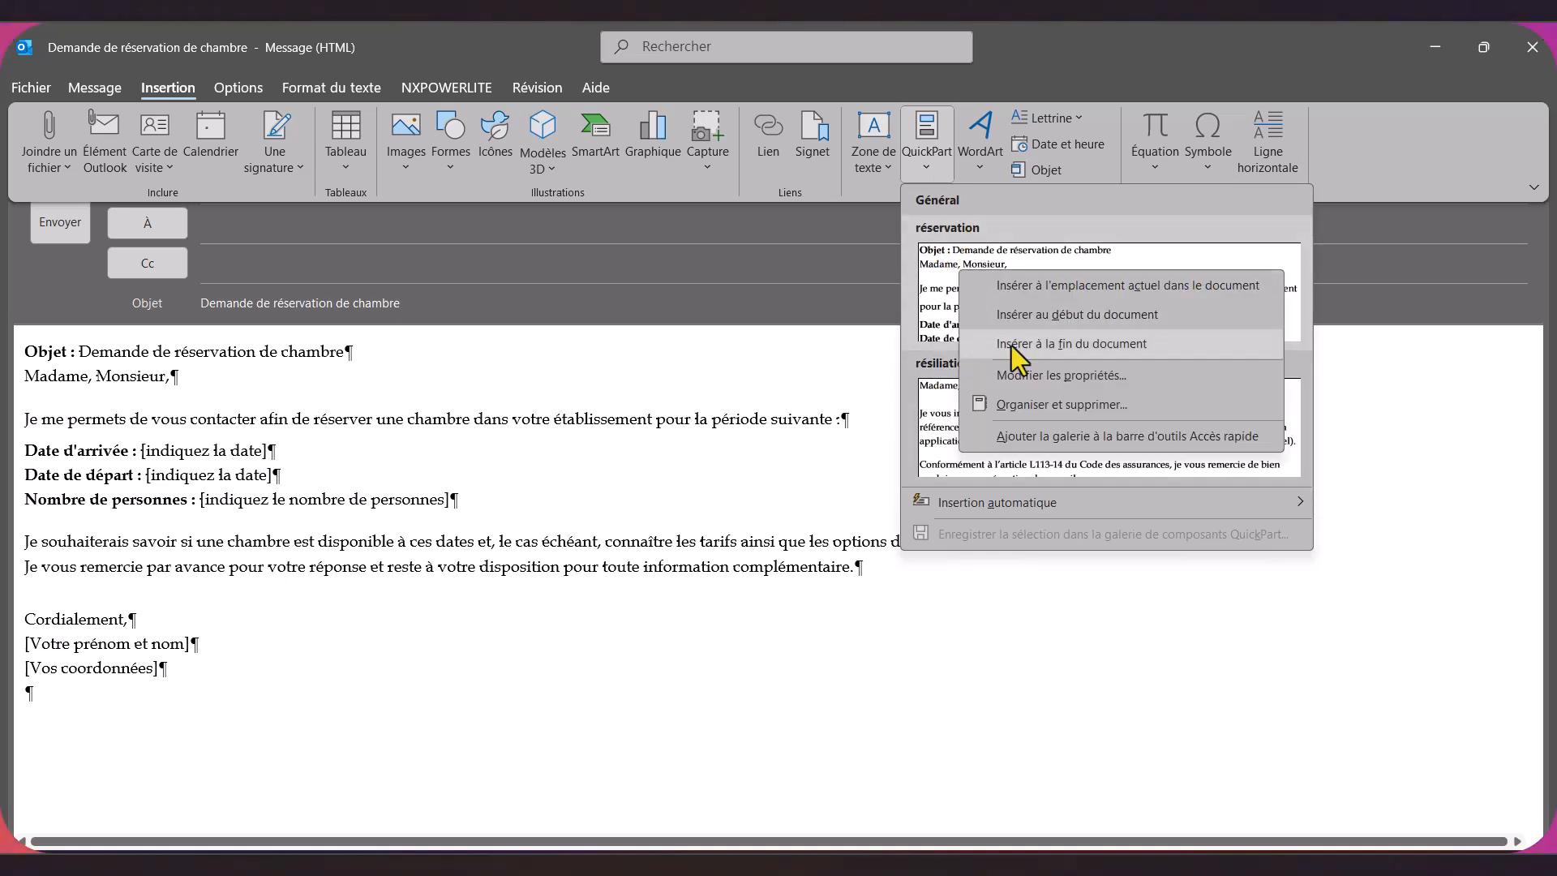
click(1039, 381)
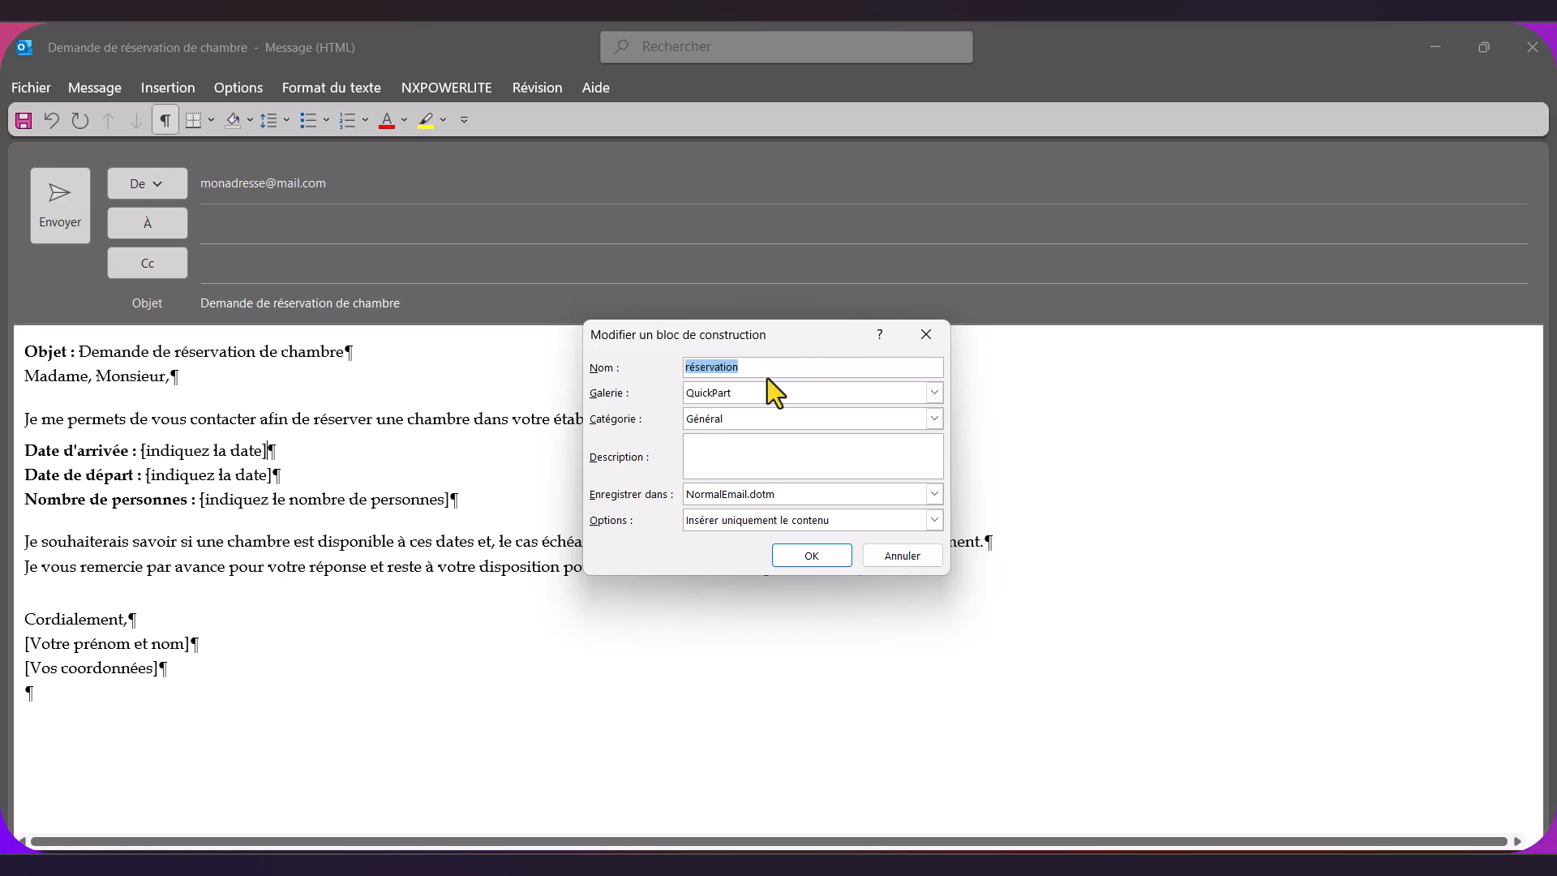
drag(799, 328, 829, 304)
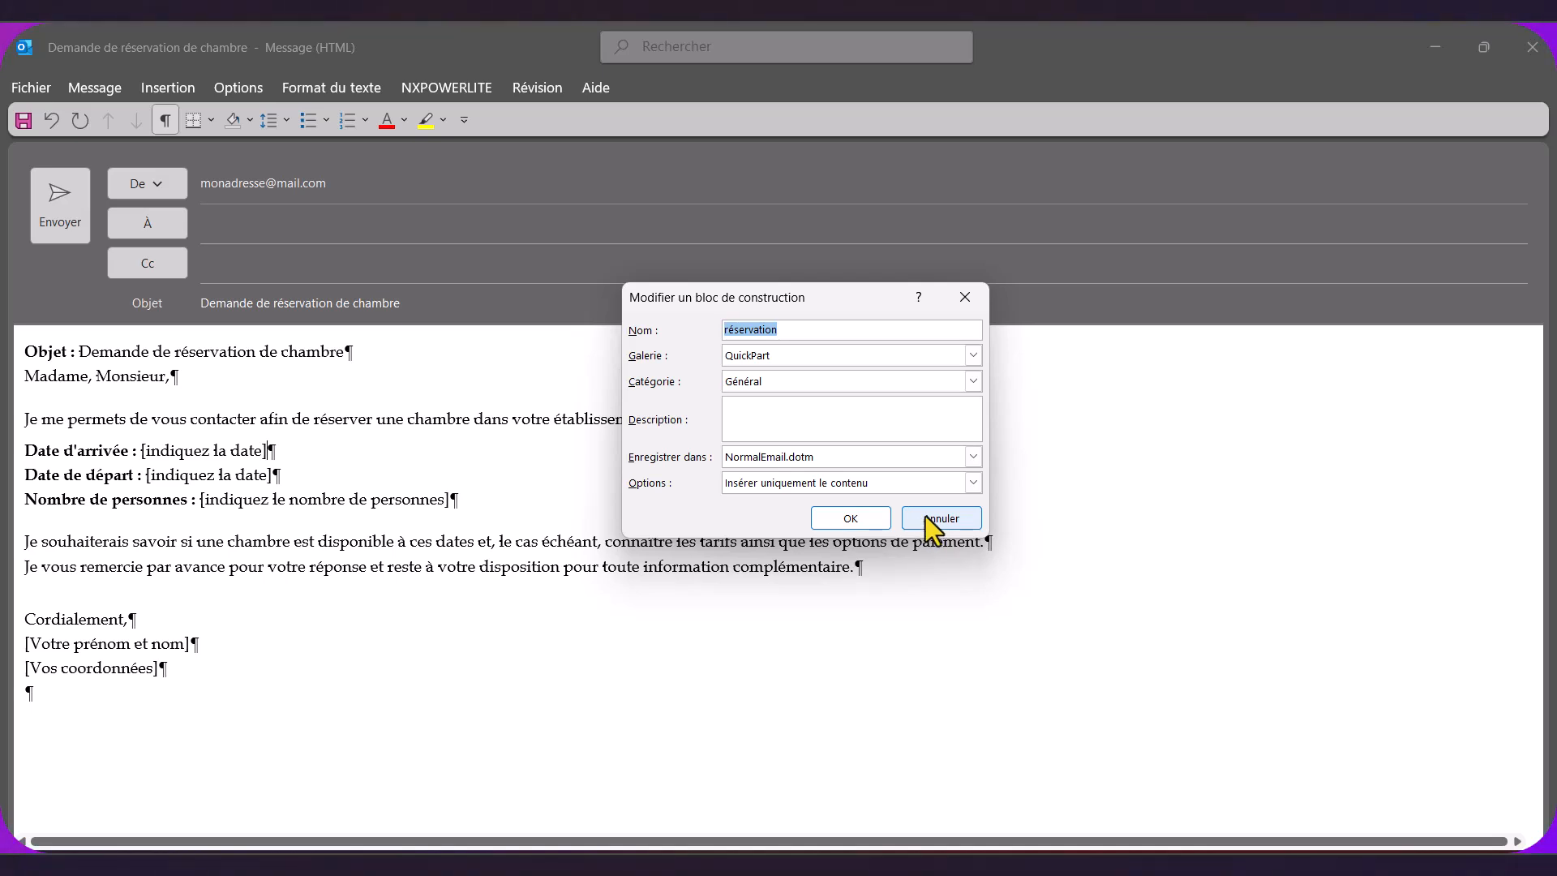
click(927, 516)
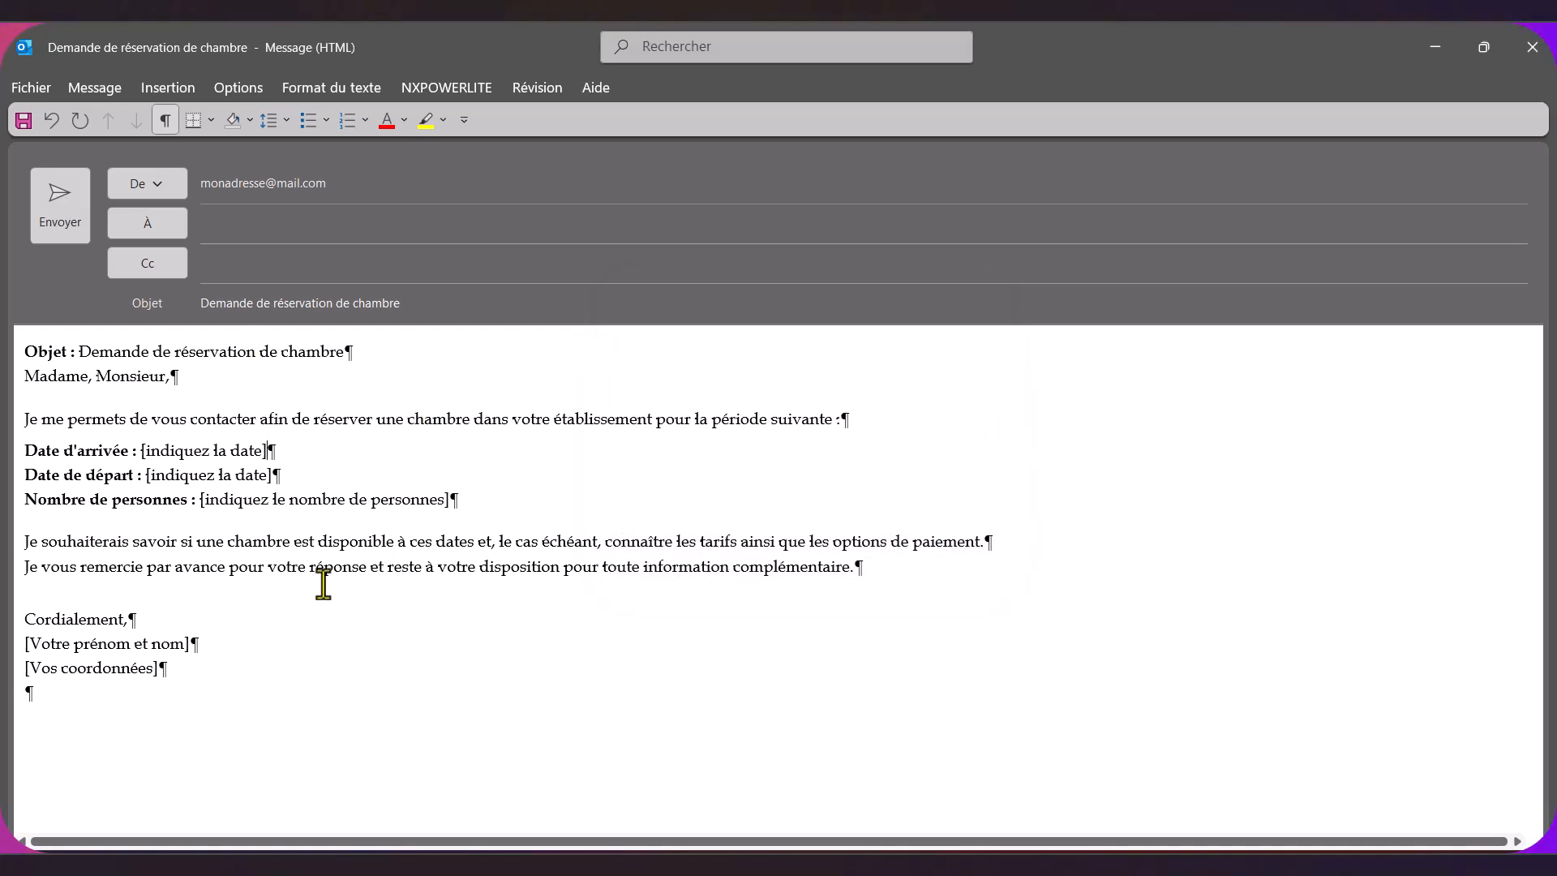
Clear the whole message body and look through the automatic insertion entries (Insertion automatique) among the QuickPart building blocks.
drag(97, 694, 2, 331)
key(Delete)
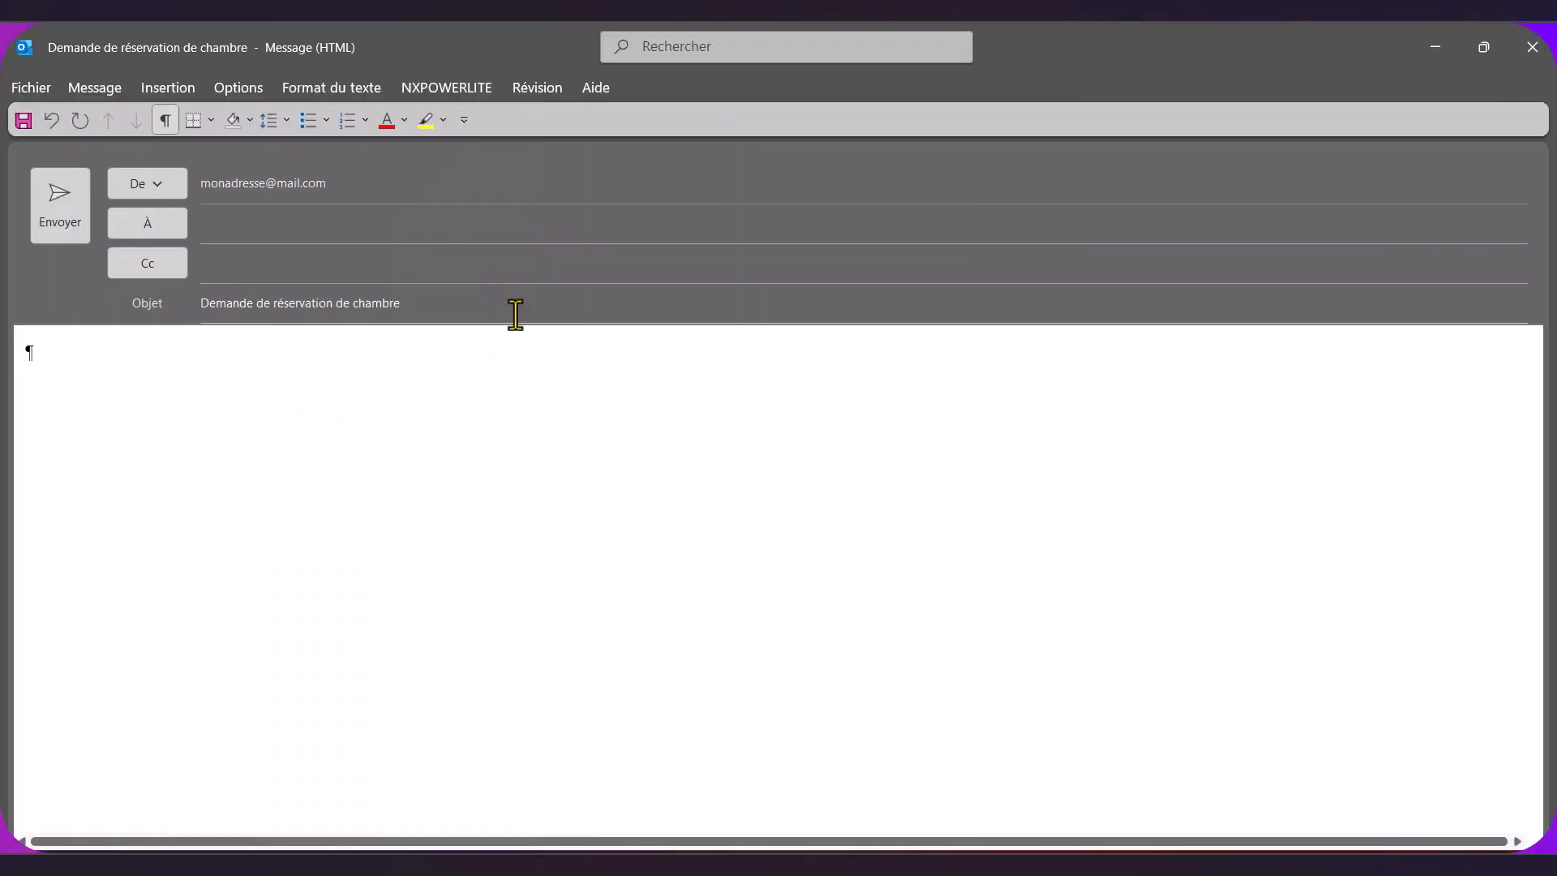
click(167, 88)
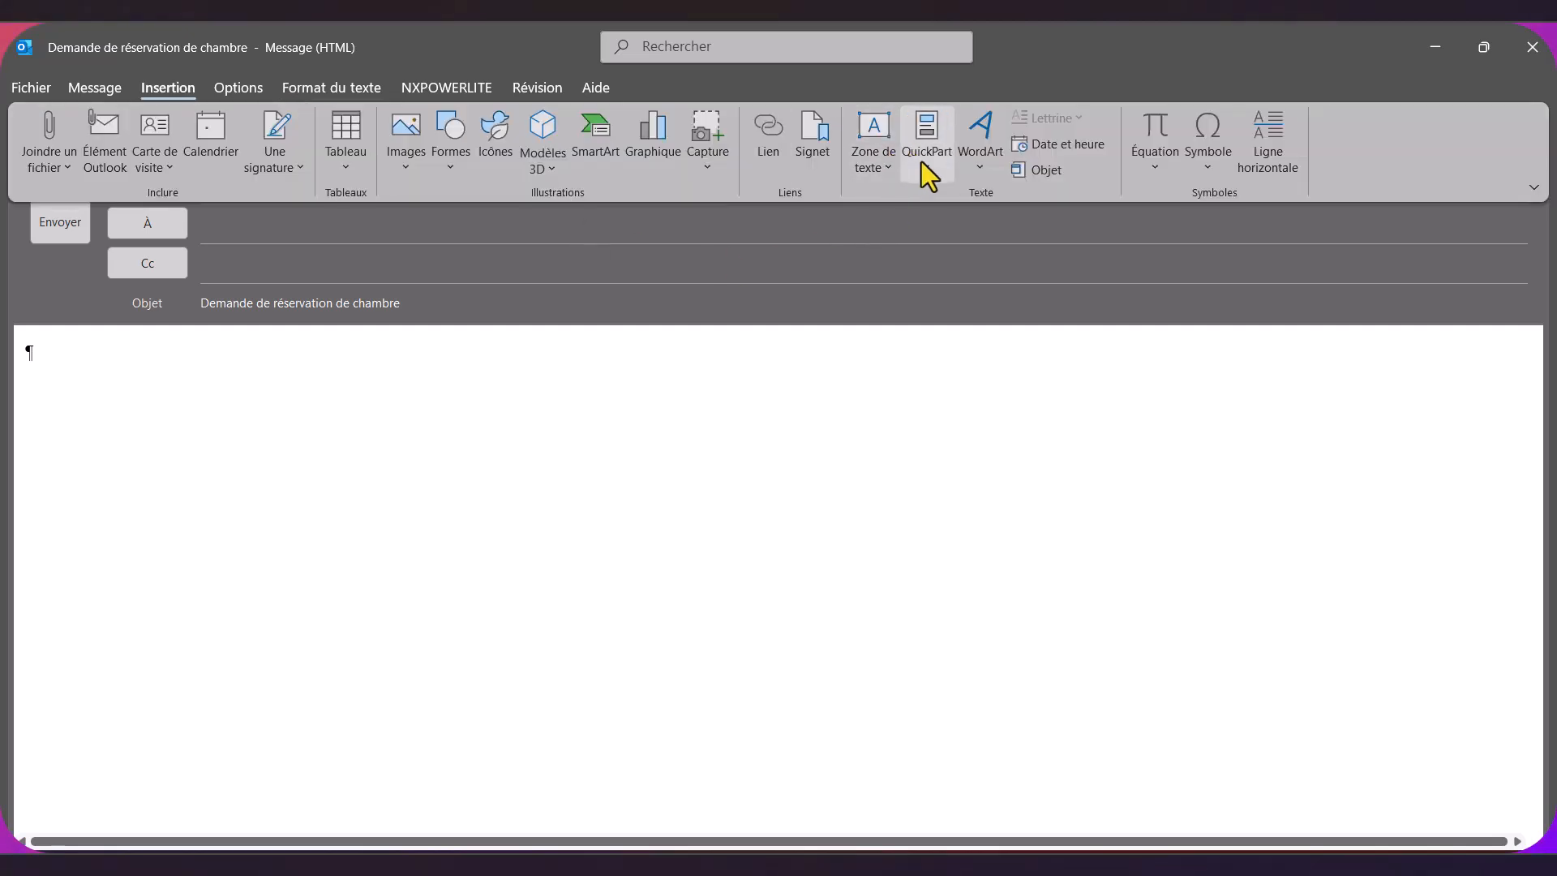
click(922, 163)
mouse_move(996, 500)
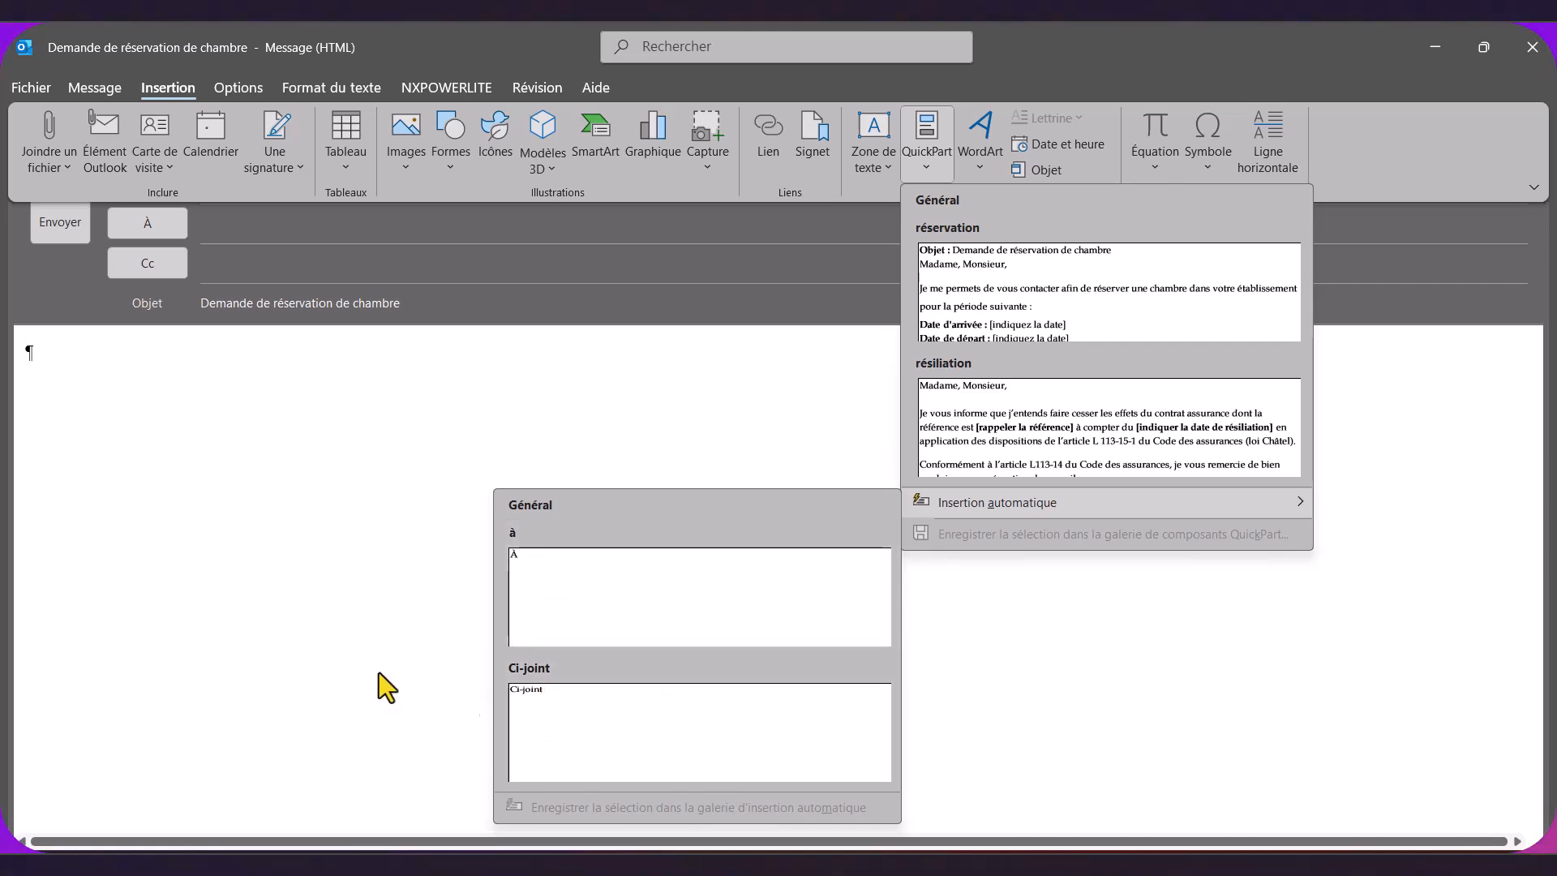
click(203, 534)
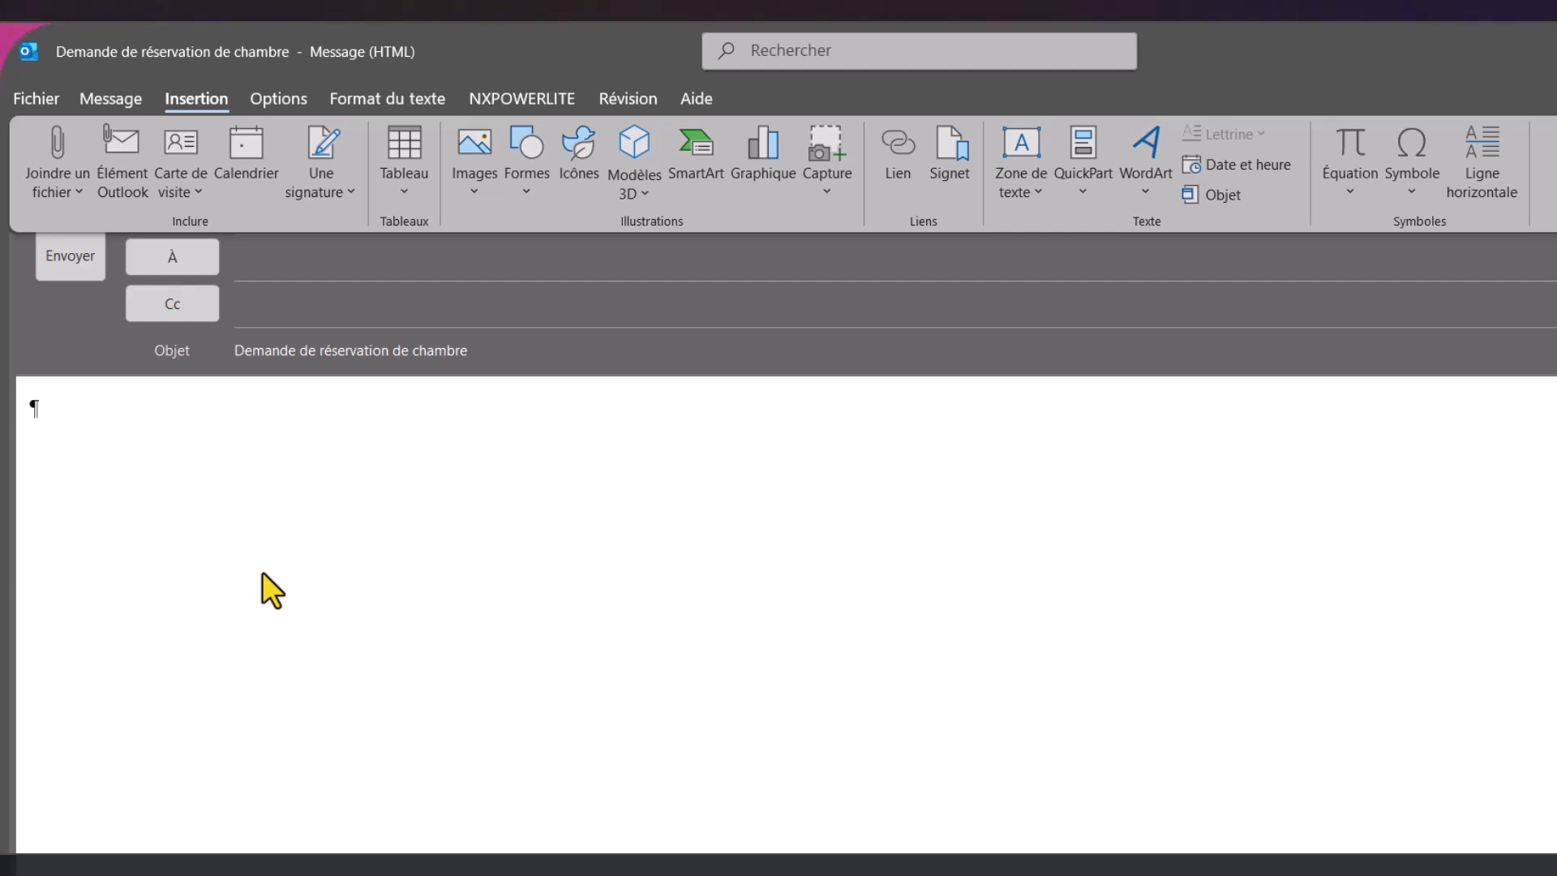
key(ctrl+F1)
Write "ci-joint" in the body, erase it, and insert the "Ci-joint" automatic insertion entry by expanding its abbreviation.
text(ci)
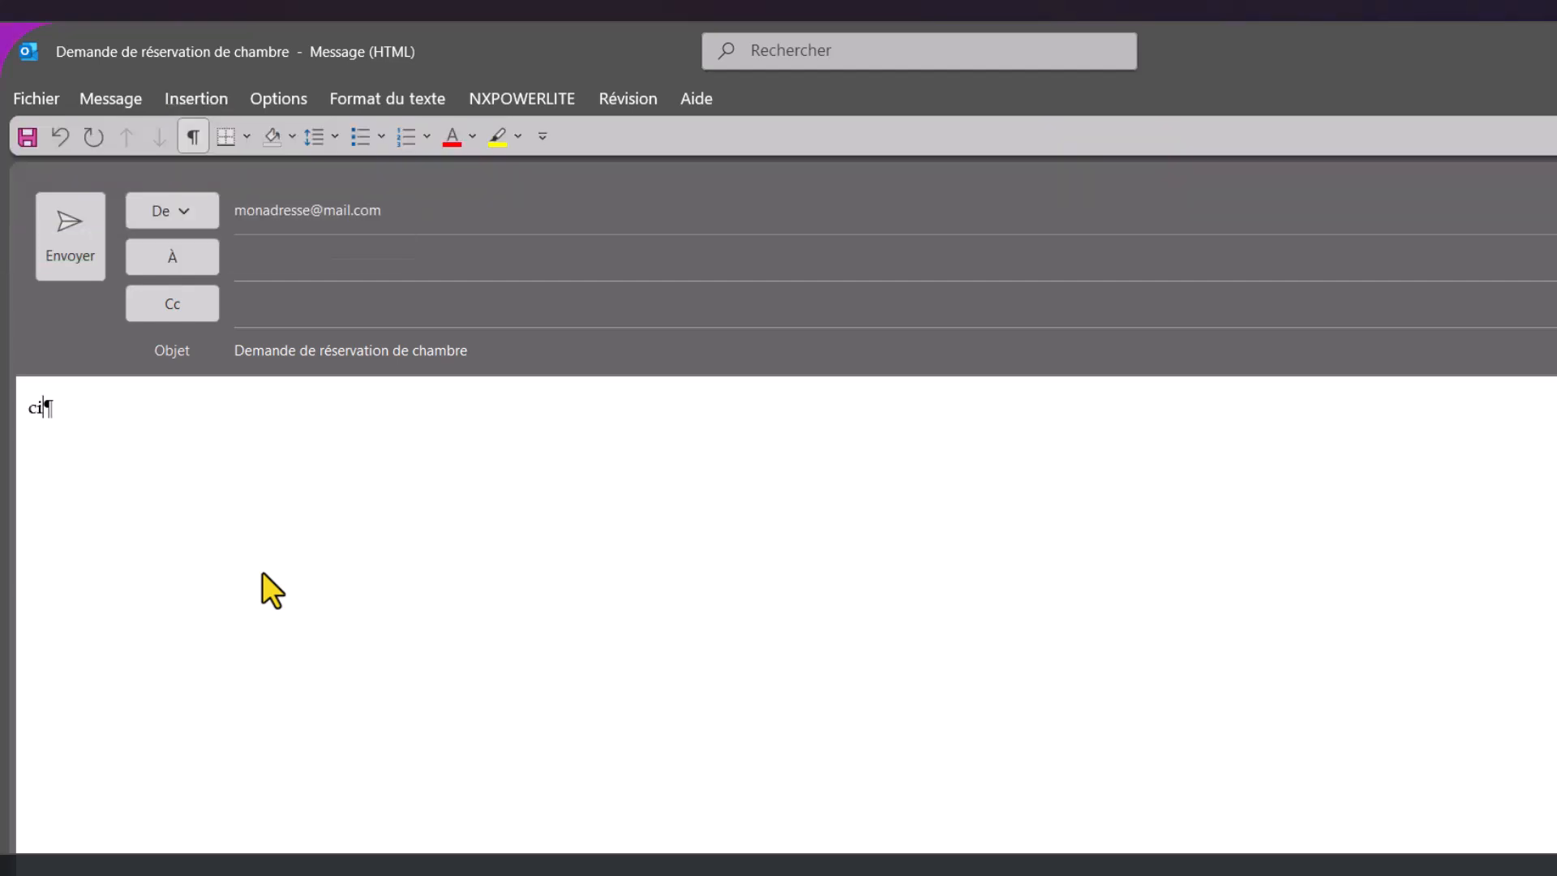
text(-joint)
key(BackSpace)
key(BackSpace)
key(BackSpace)
key(BackSpace)
key(BackSpace)
key(BackSpace)
key(BackSpace)
key(BackSpace)
key(BackSpace)
key(F3)
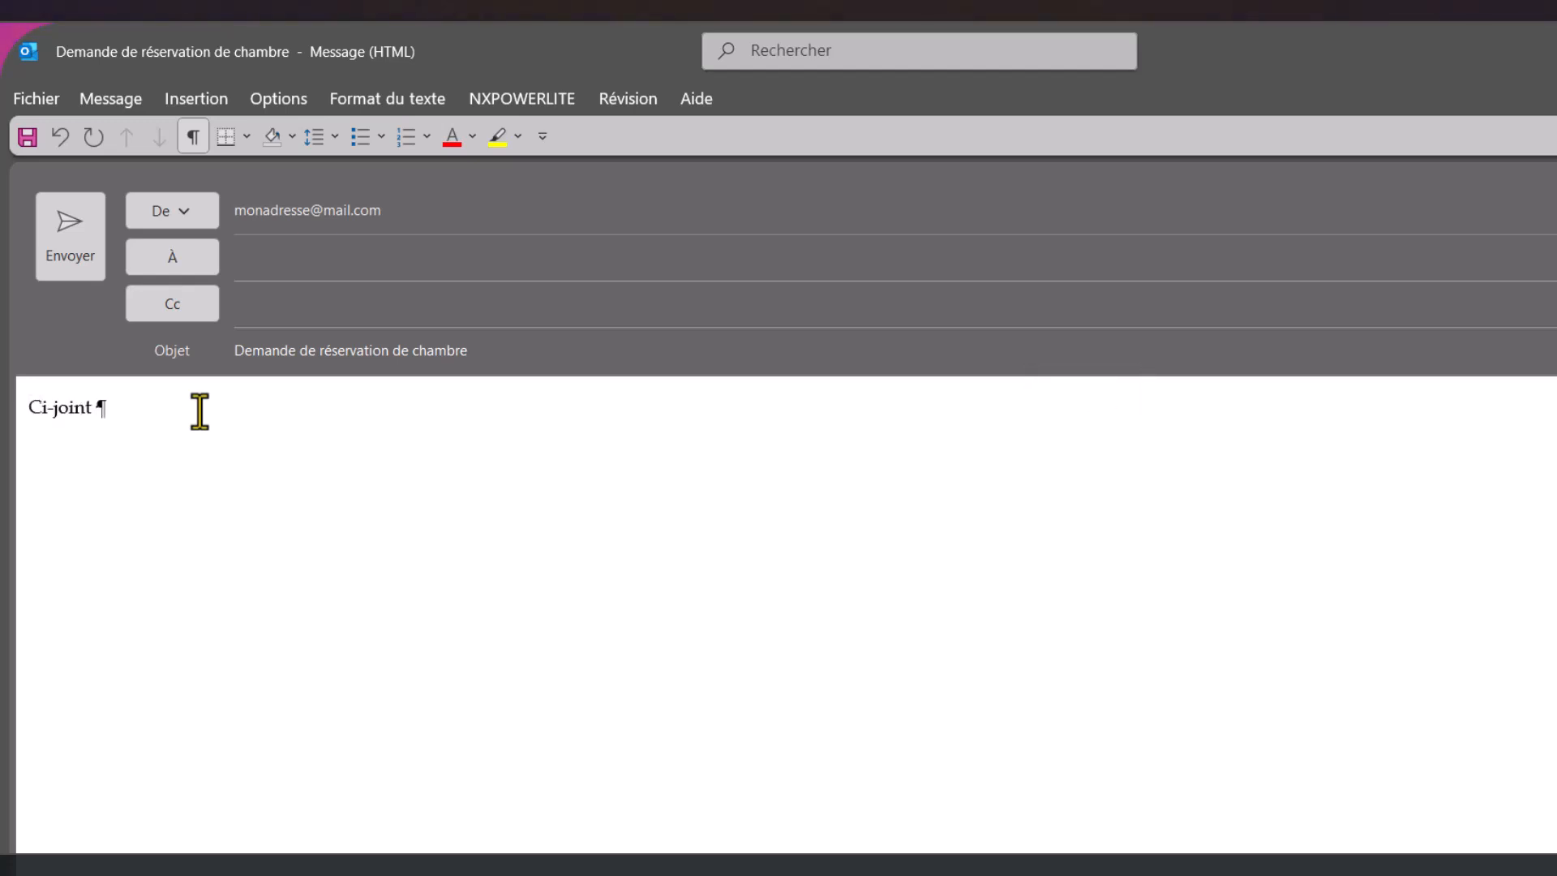
Erase the inserted text, enter "ci-j" and accept the suggested "Ci-joint" entry.
key(BackSpace)
key(BackSpace)
key(BackSpace)
key(BackSpace)
key(BackSpace)
key(BackSpace)
key(BackSpace)
text(ci)
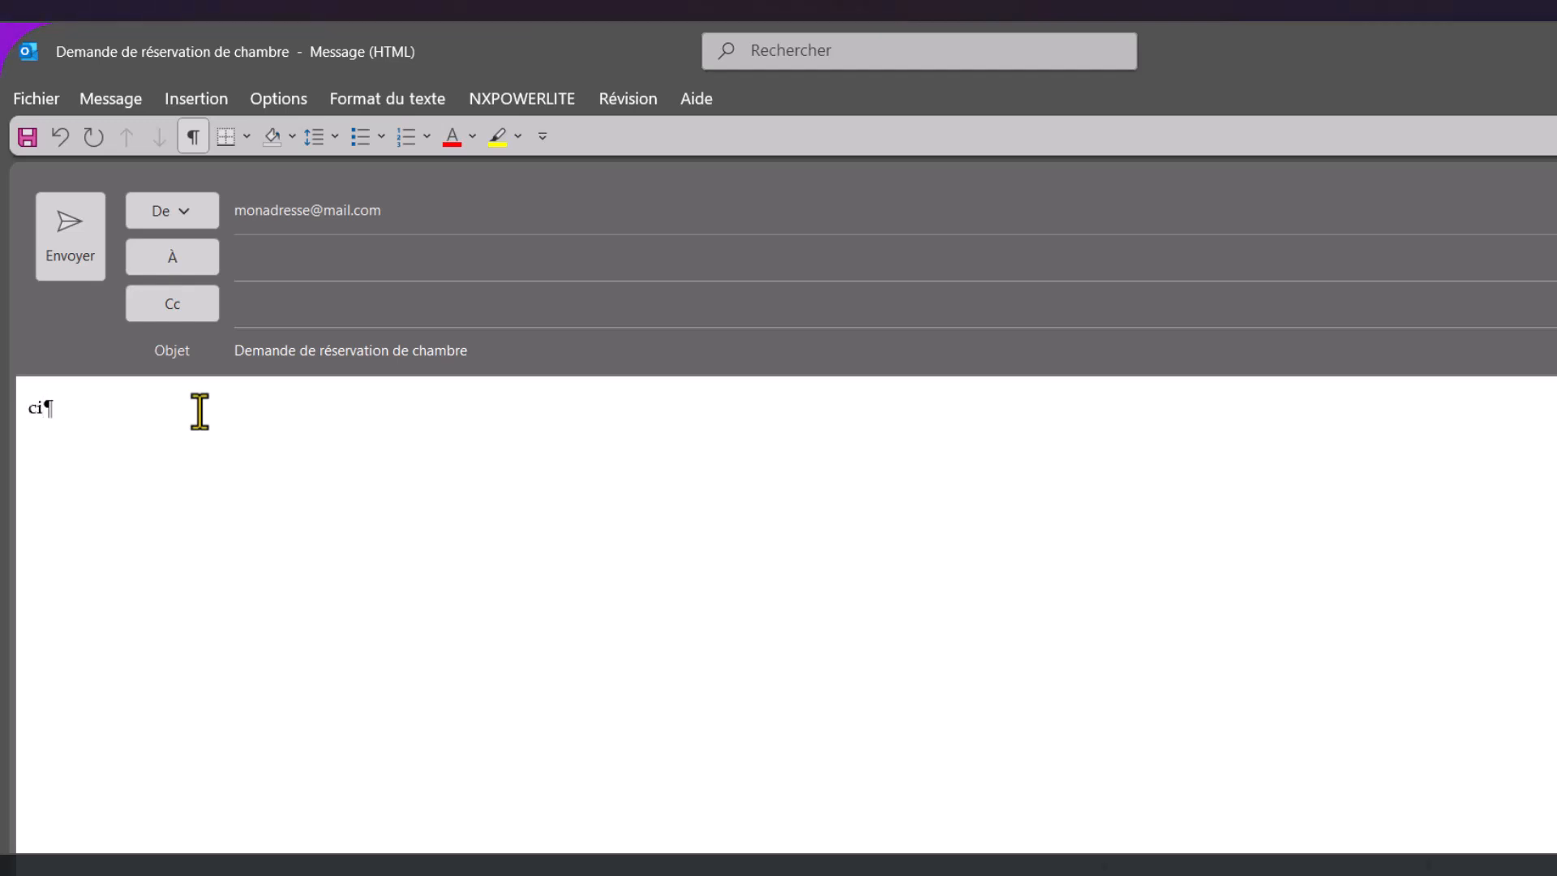
text(-j)
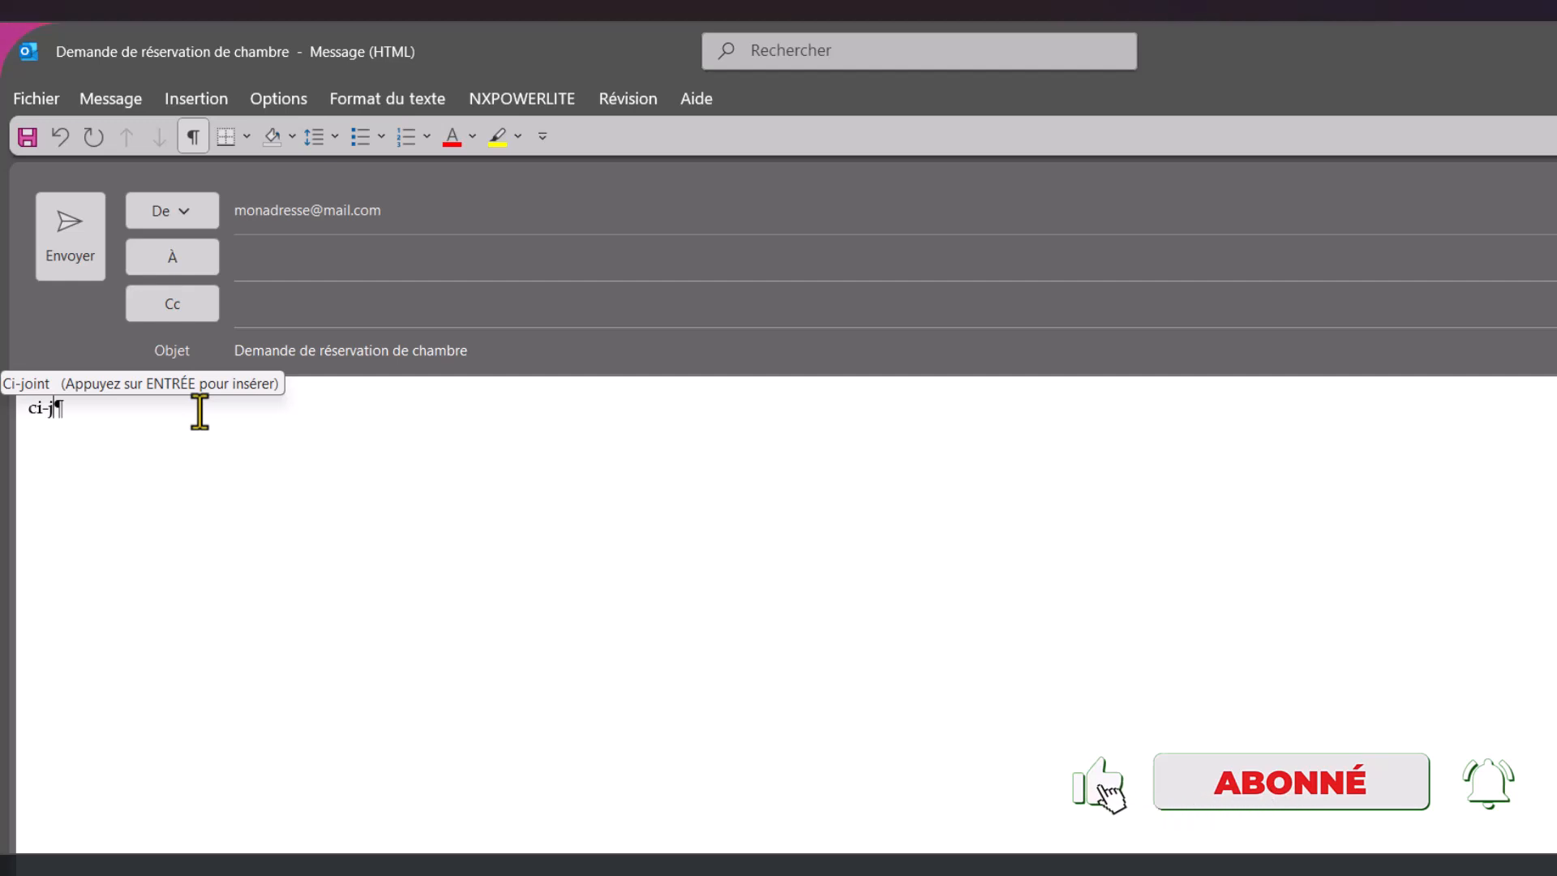
key(Return)
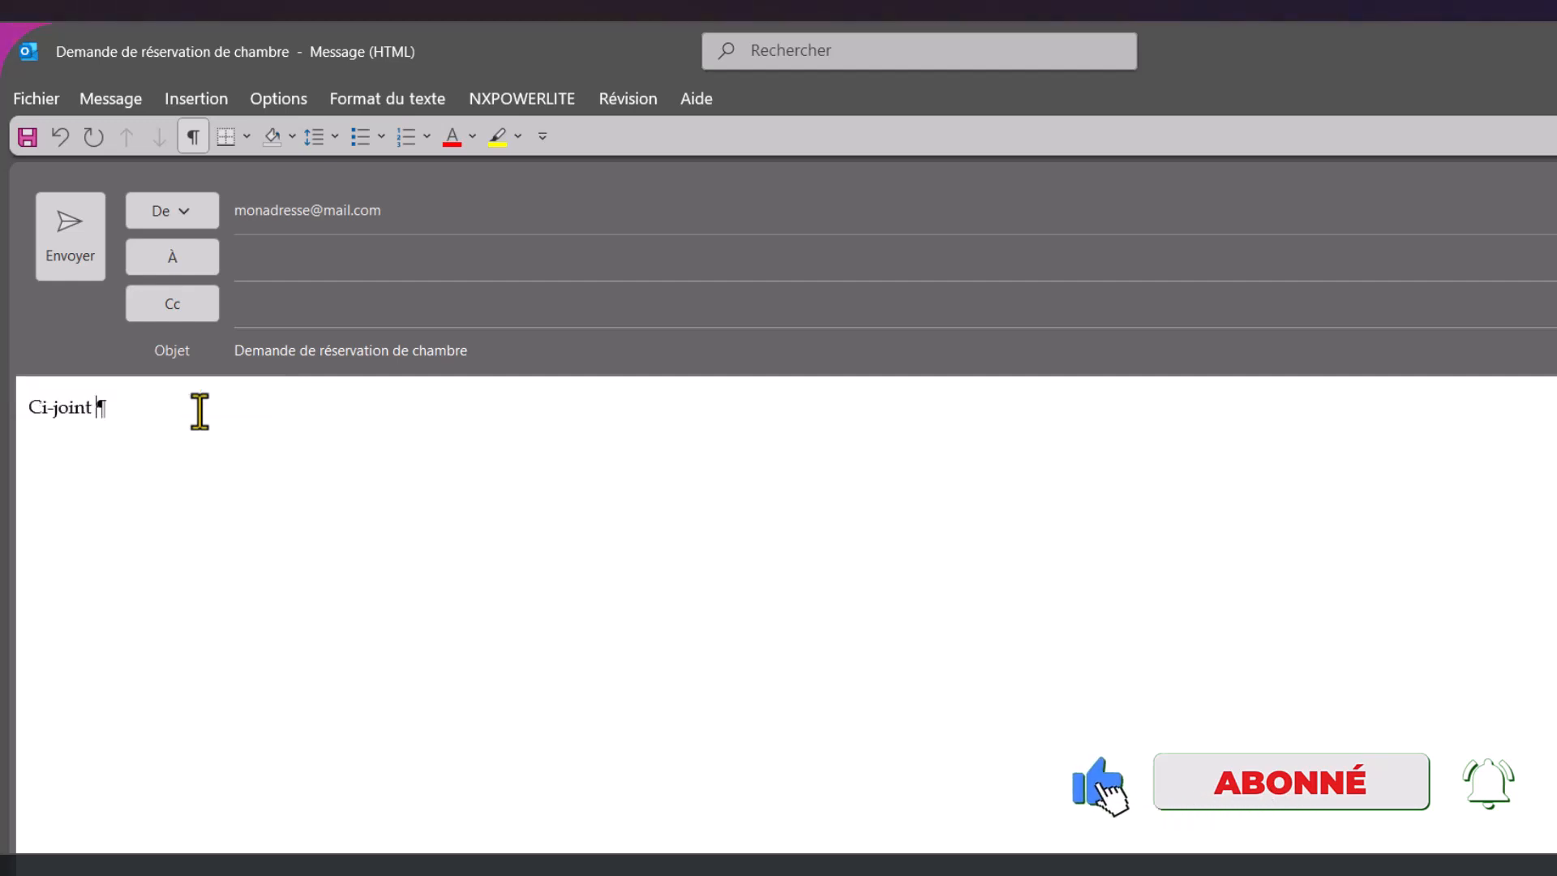
Empty the line again and reinsert the "Ci-joint" entry from its opening characters, starting with "ci-".
key(BackSpace)
key(BackSpace)
key(BackSpace)
key(BackSpace)
key(BackSpace)
key(BackSpace)
key(BackSpace)
key(BackSpace)
key(BackSpace)
text(ci)
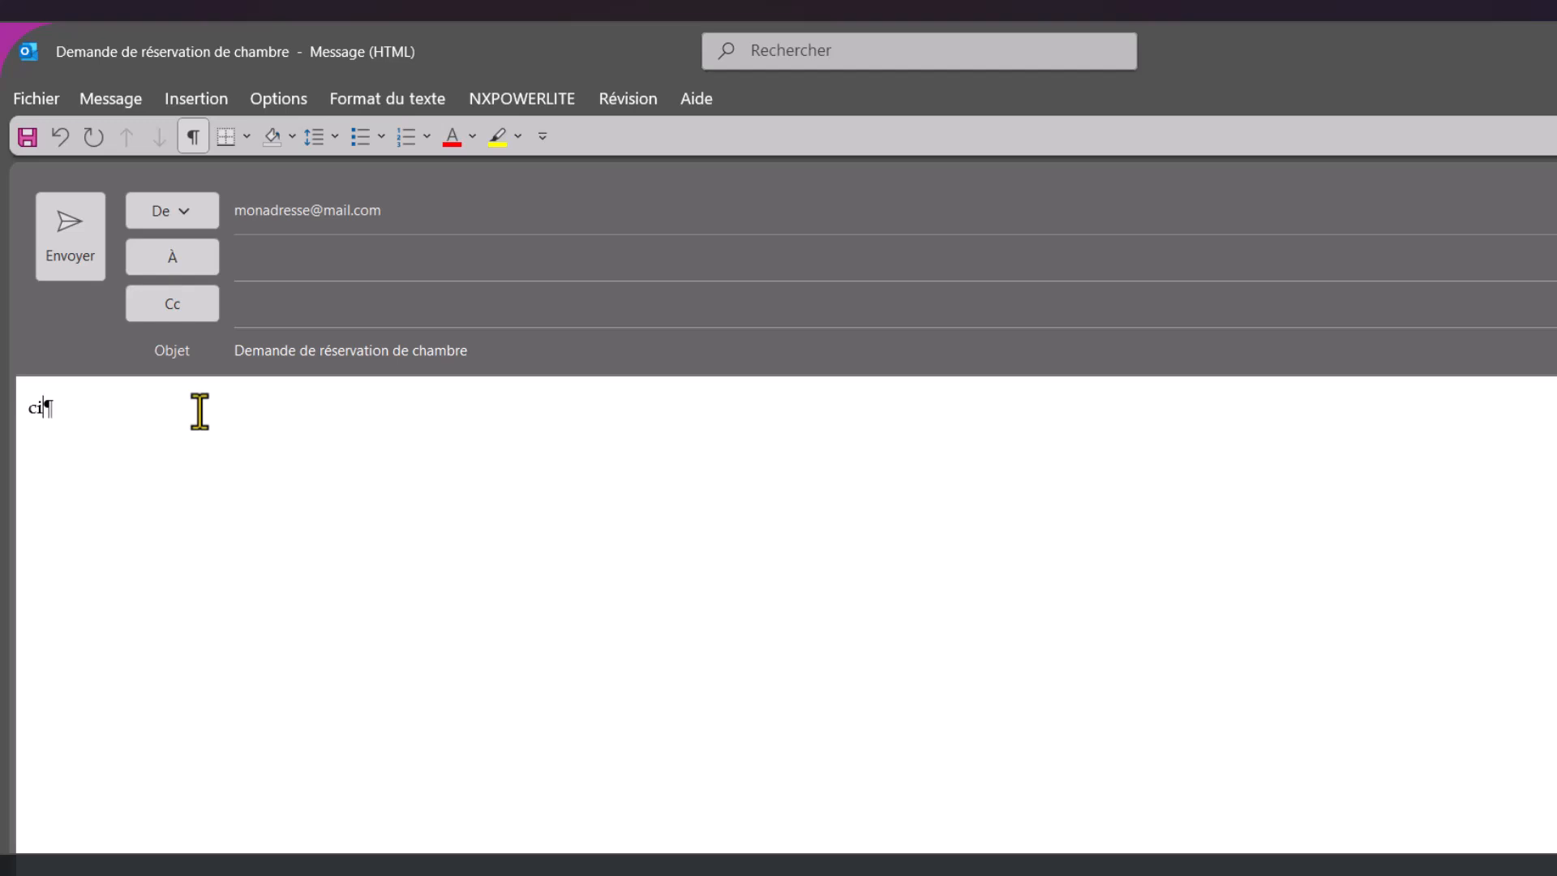
text(-)
key(Return)
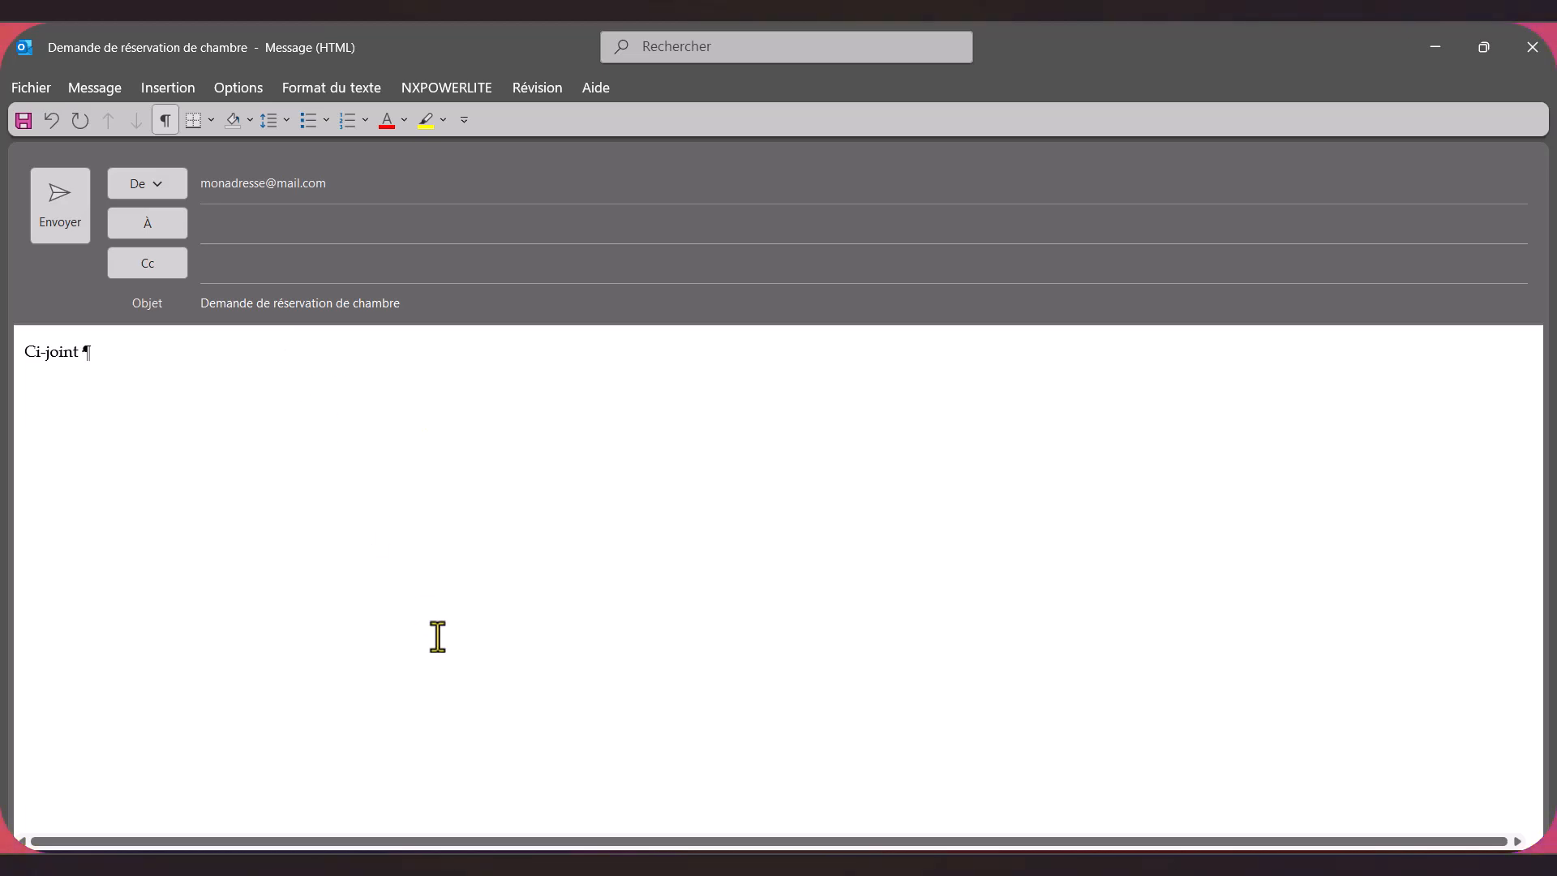
Insert the "réservation" building block from its abbreviation on a new line below "Ci-joint".
key(Return)
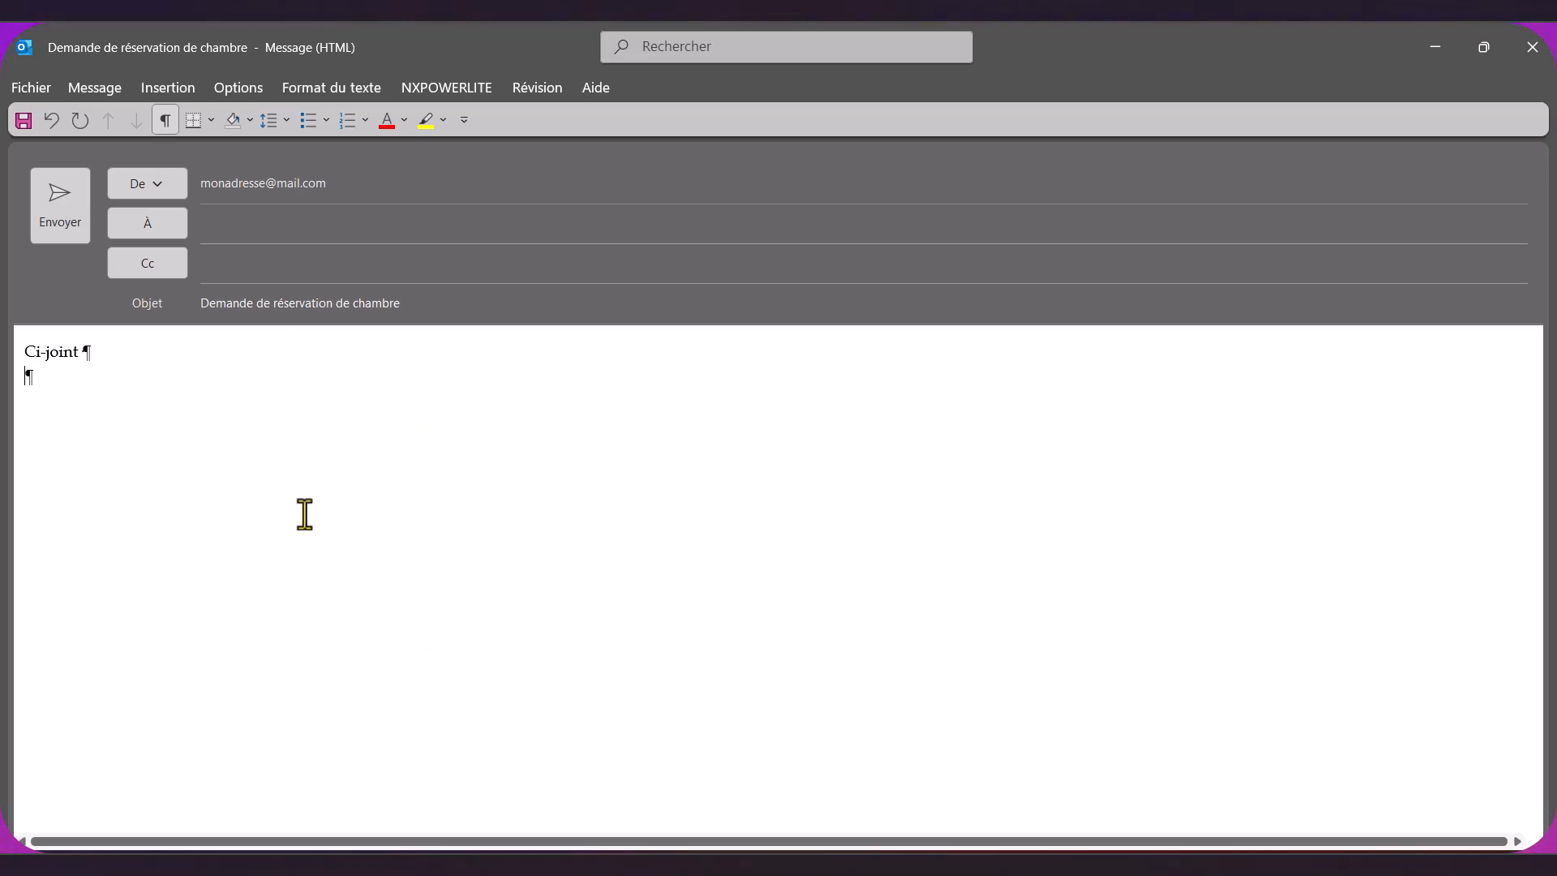
text(res)
key(F3)
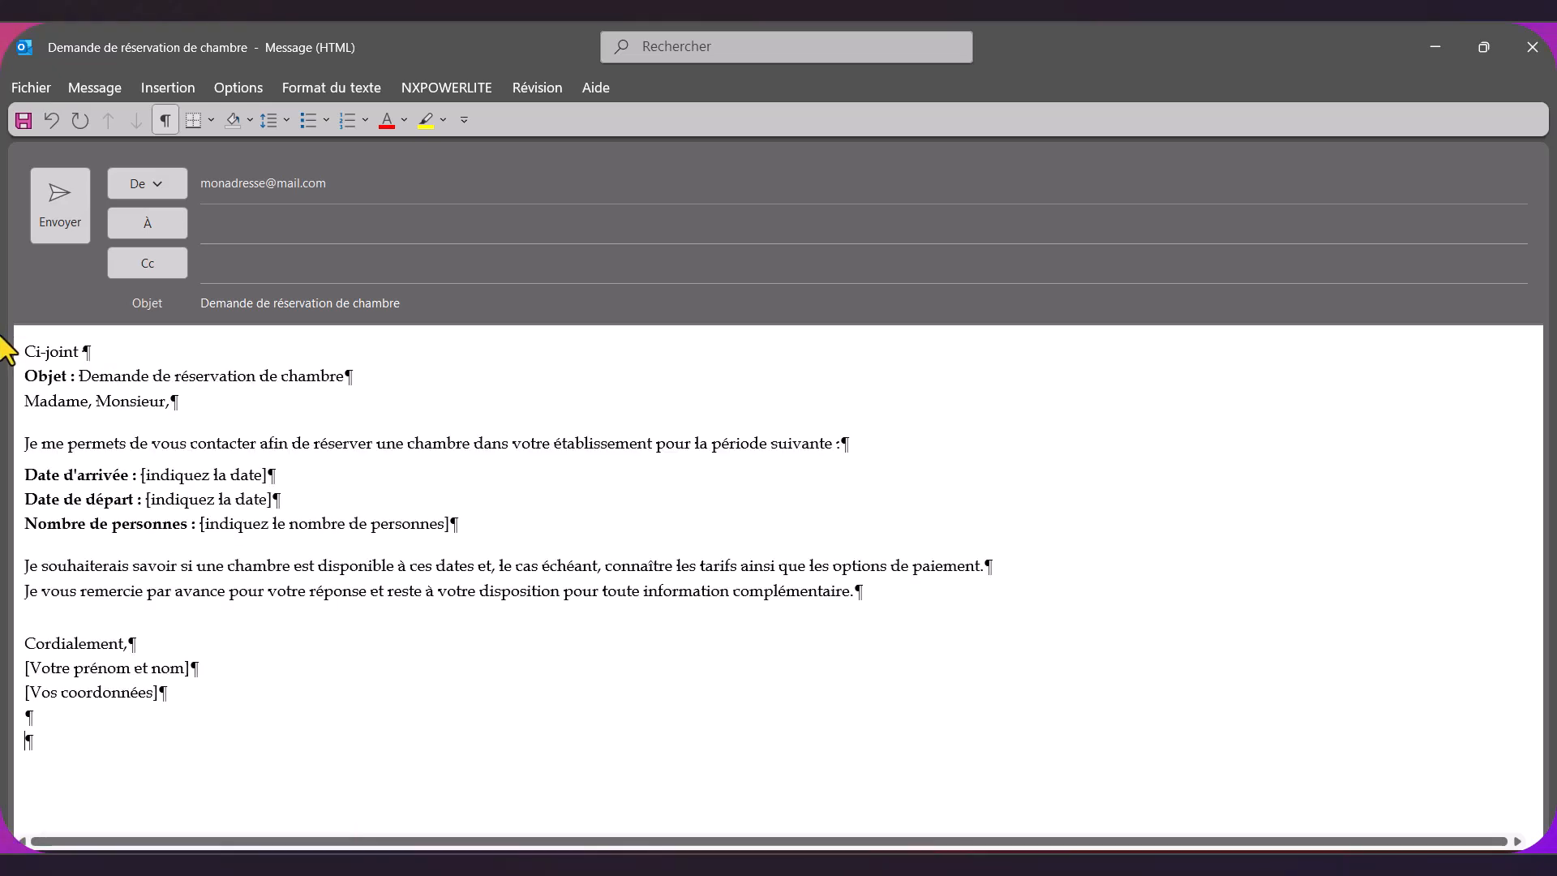